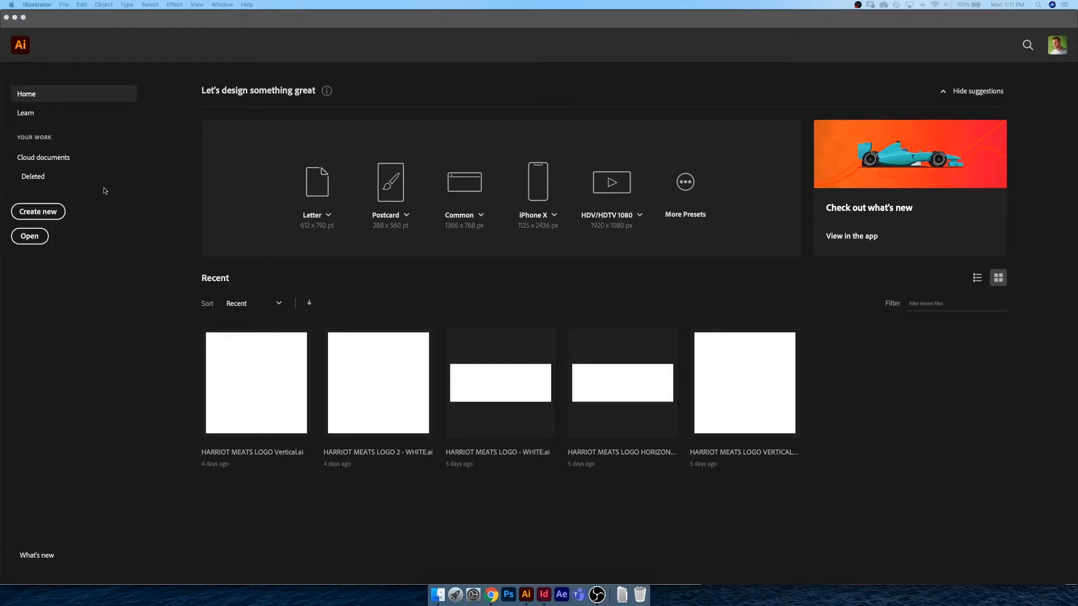
Create a new landscape document 6 in wide and 4 in high in RGB color with medium 150 ppi raster effects
left_click(36, 214)
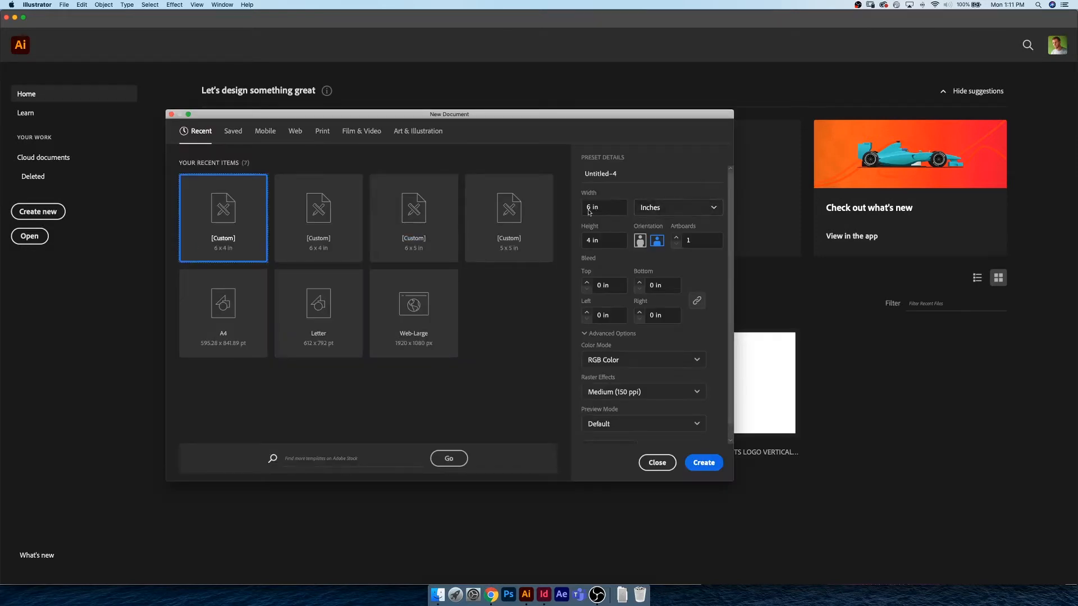
scroll(699, 298, "down", 1)
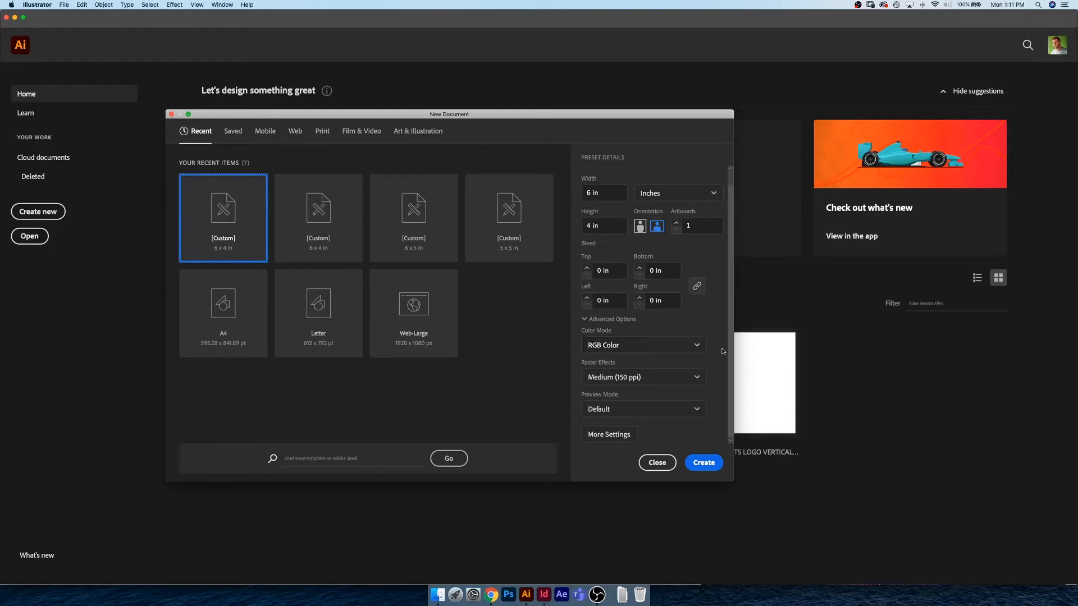
left_click(598, 438)
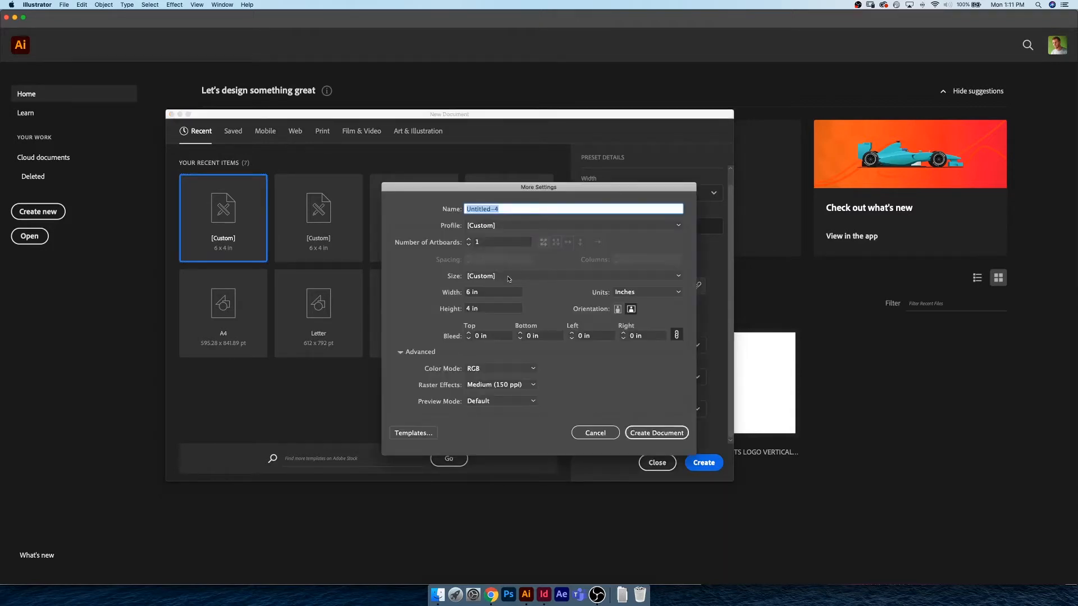
left_click(538, 224)
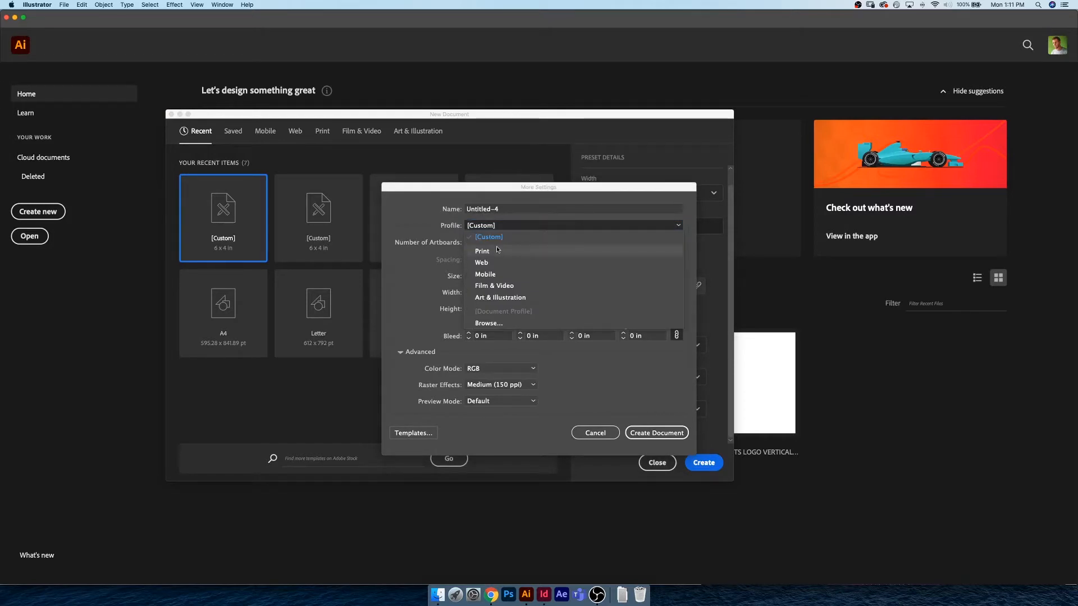
left_click(533, 226)
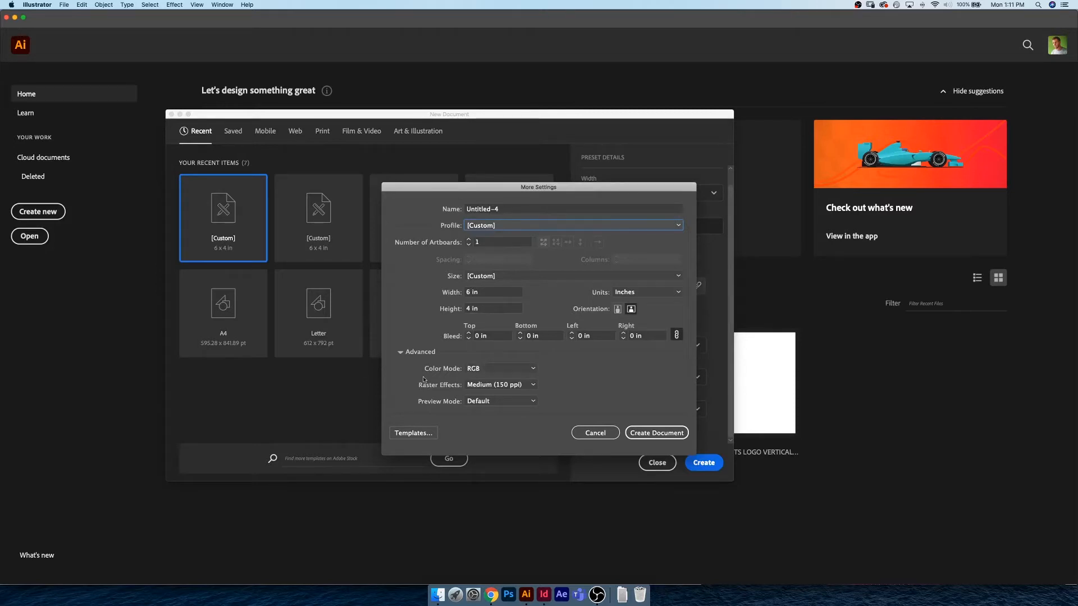
left_click(603, 436)
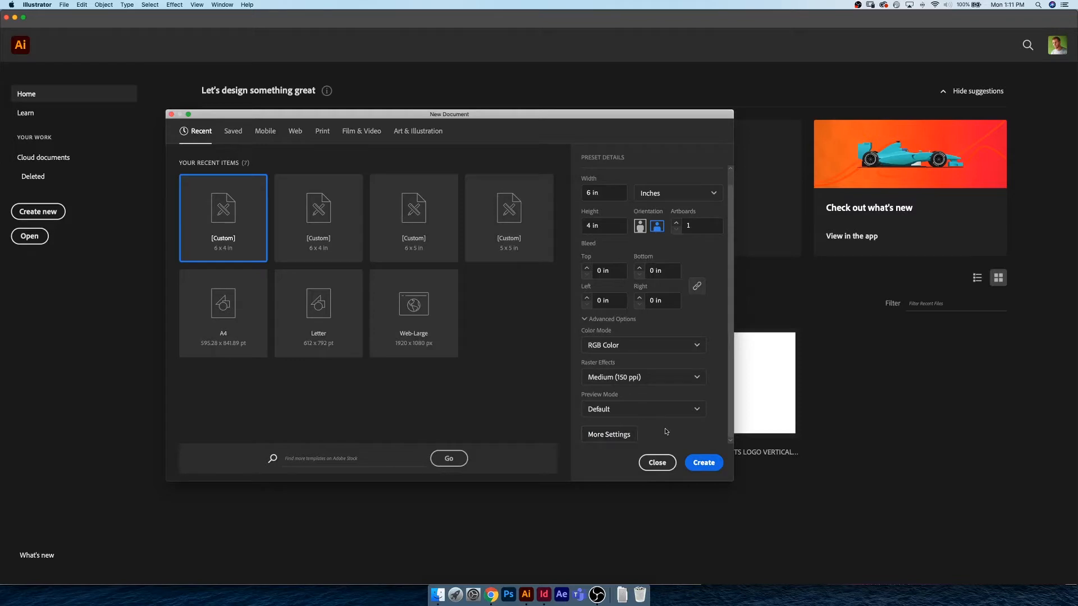
left_click(699, 465)
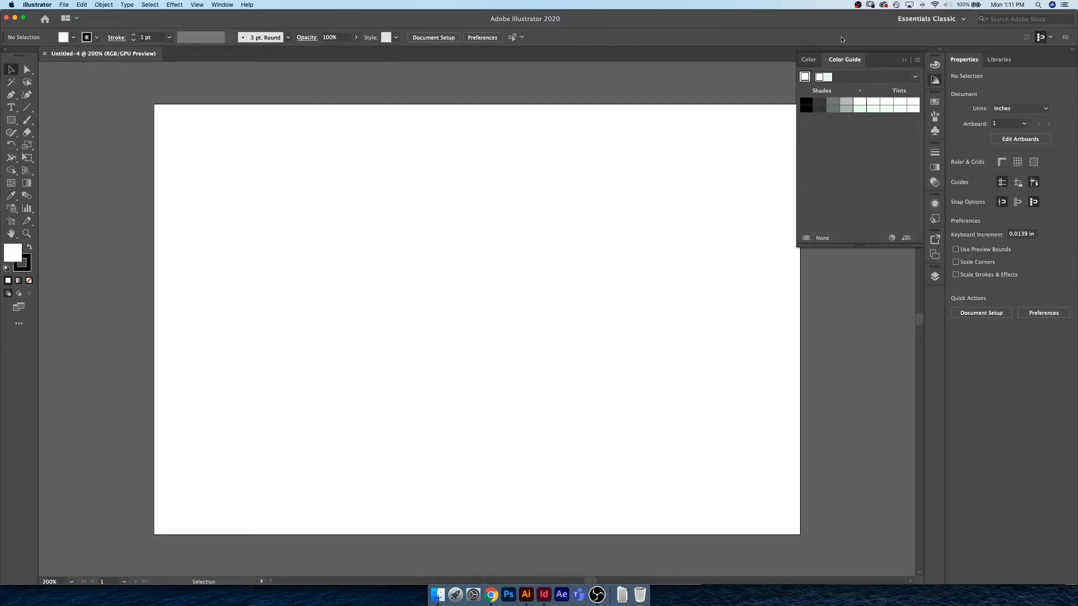
Show the Color Guide and collapse it again
left_click(937, 81)
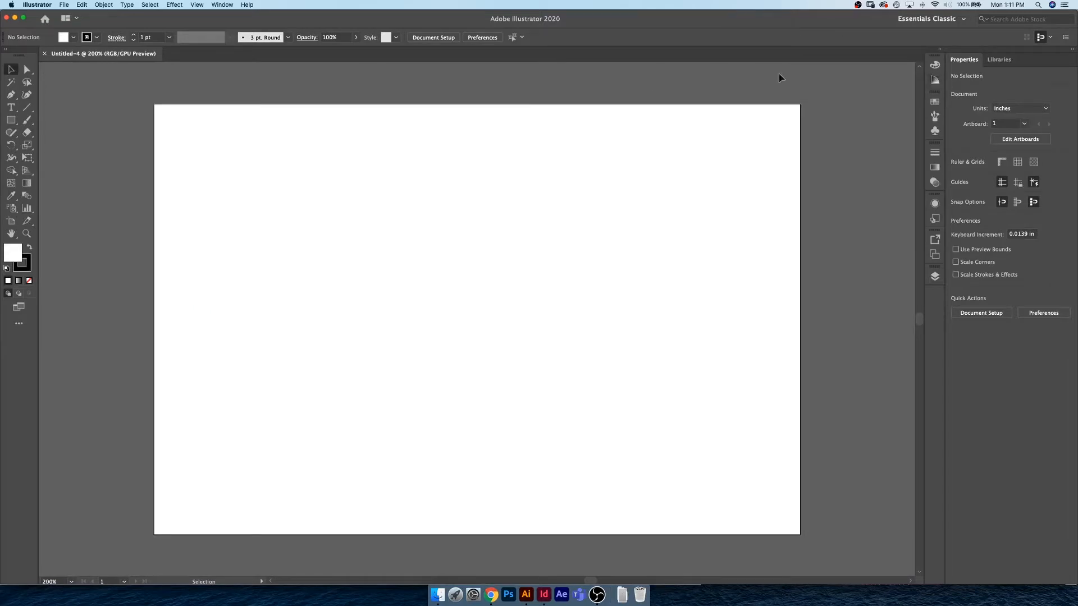
left_click(217, 5)
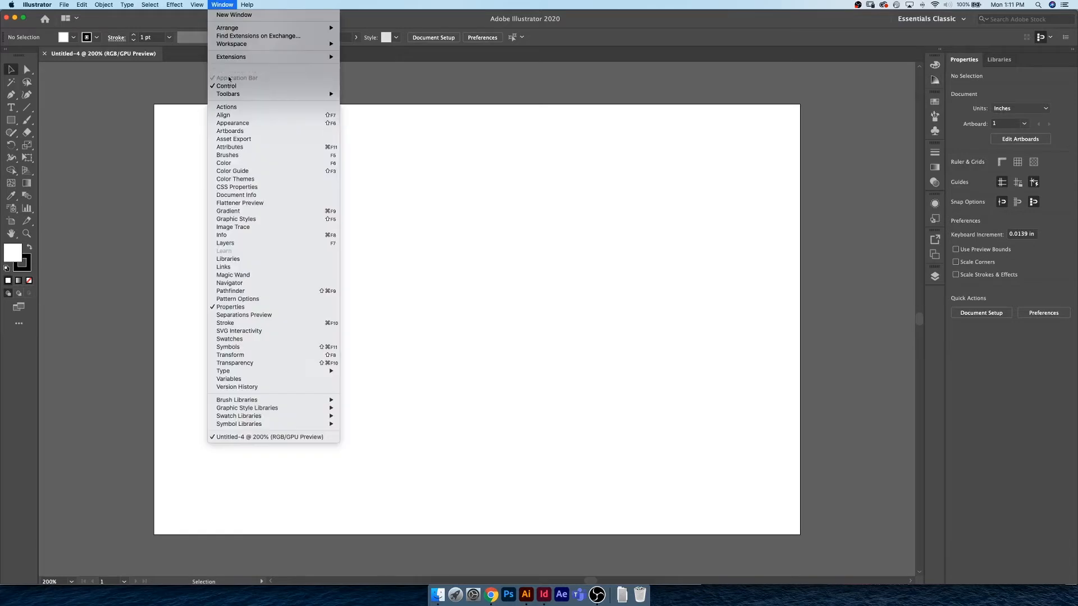
left_click(259, 172)
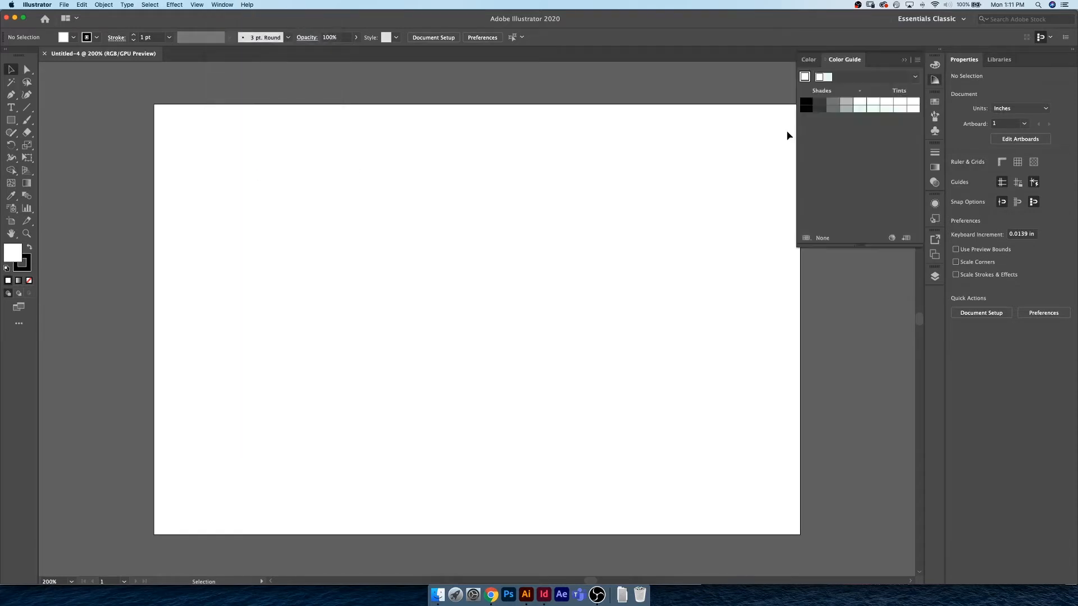
left_click(936, 82)
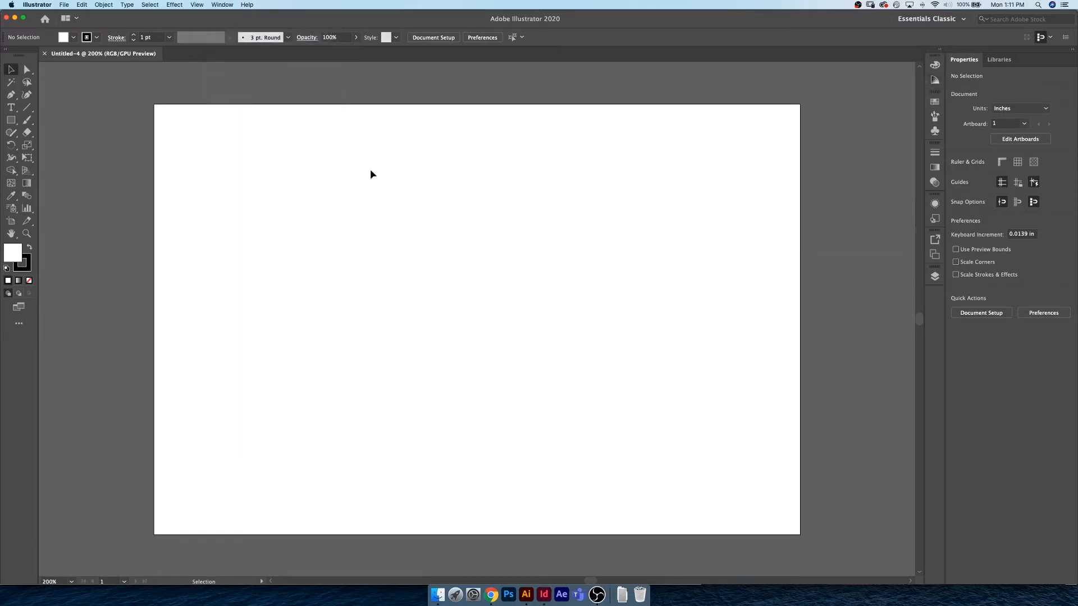
Draw a white rectangle without a stroke over the whole artboard, about 6 in by 4.01 in
left_click(28, 269)
left_click(31, 281)
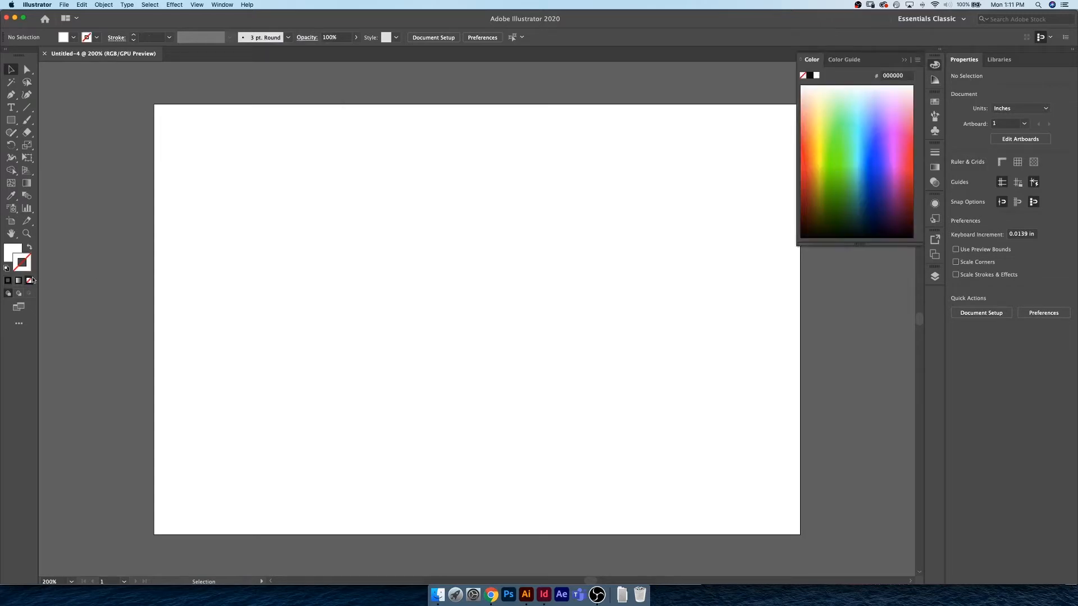
left_click(13, 251)
left_click(12, 121)
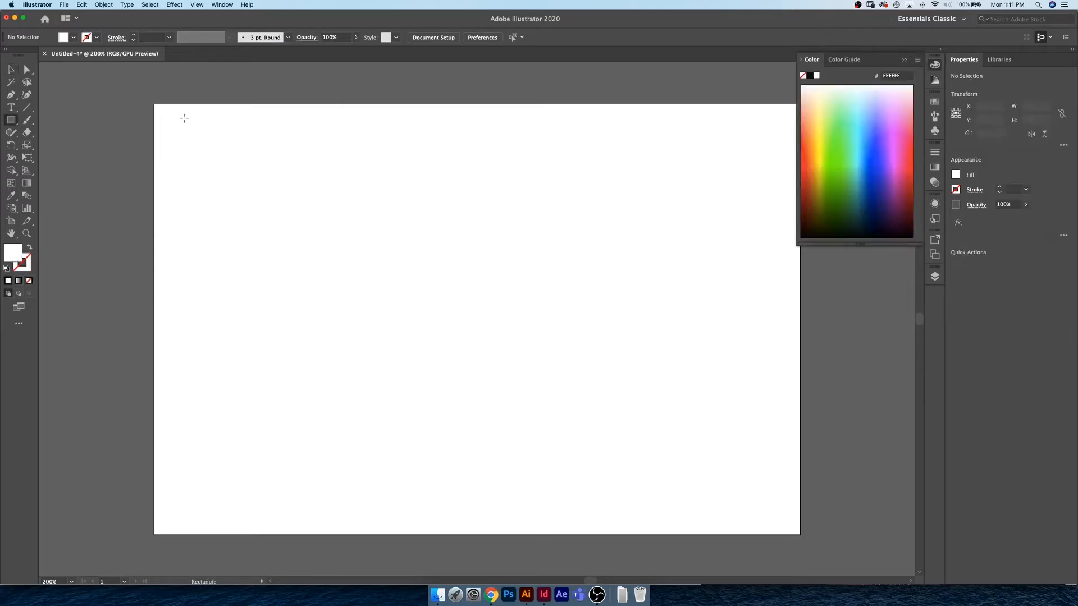
left_click_drag(155, 105, 800, 534)
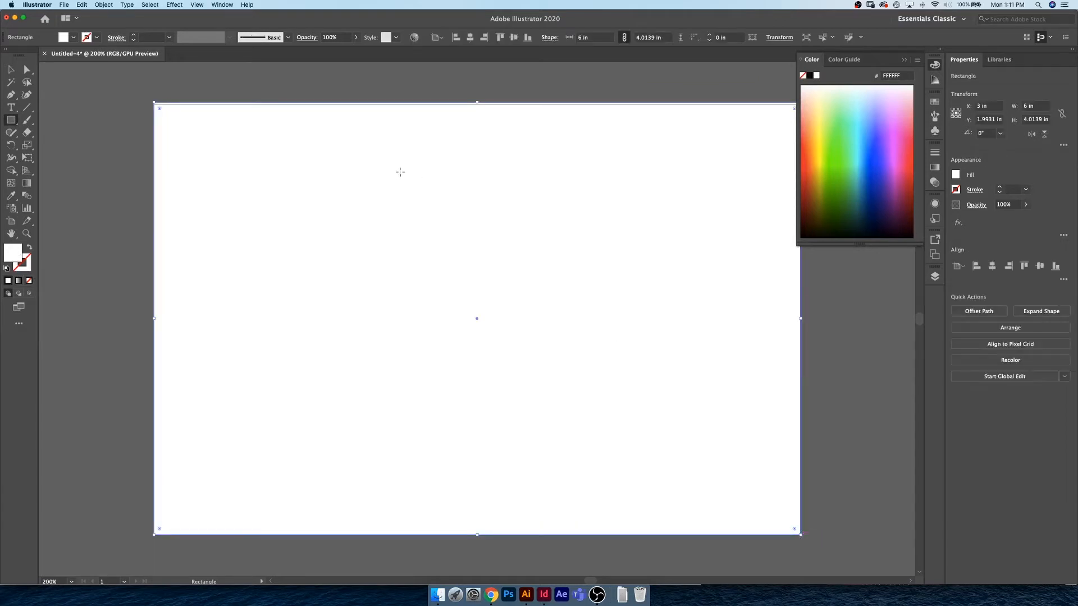
Extend the rectangle's upper edge to a height of about 4.03 in and nudge it to center it vertically on the artboard
key("v")
left_click_drag(477, 102, 477, 101)
left_click(477, 91)
left_click(408, 121)
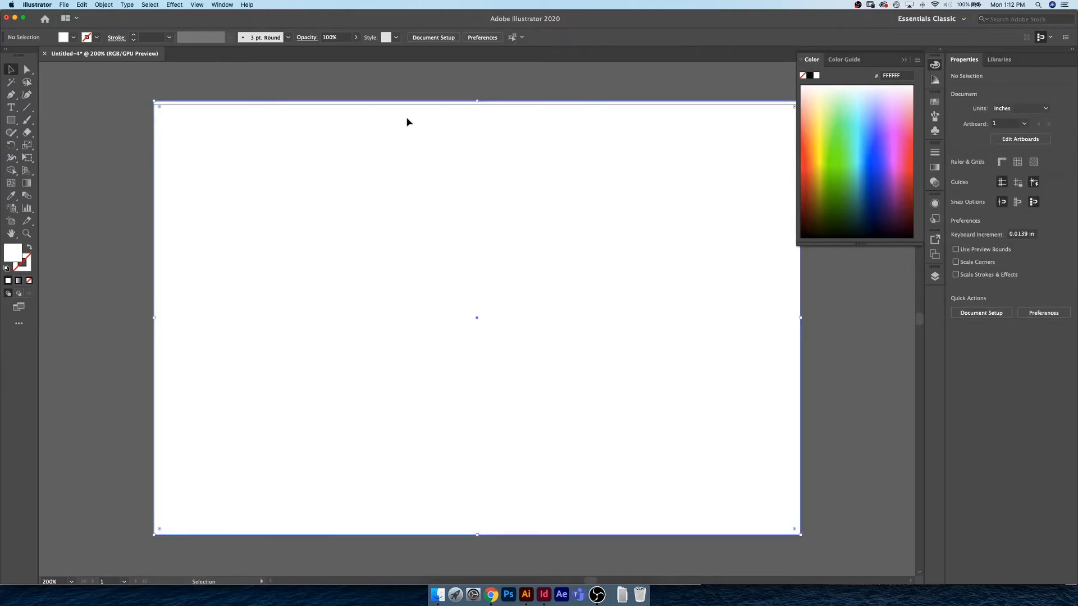
key("Up")
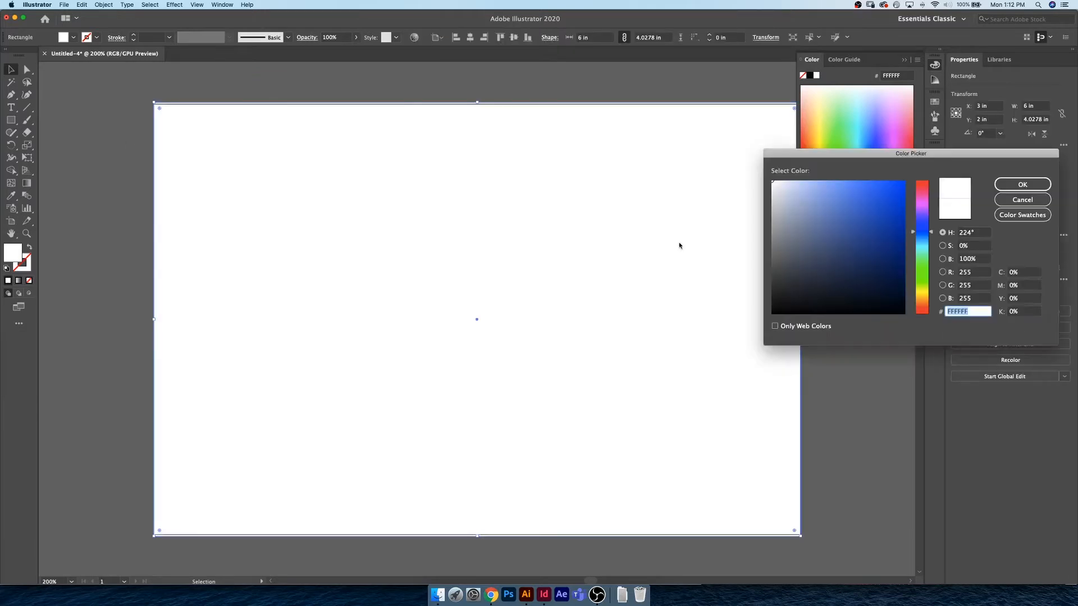
Set the rectangle's fill to the dark blue 0030A8
left_click(904, 233)
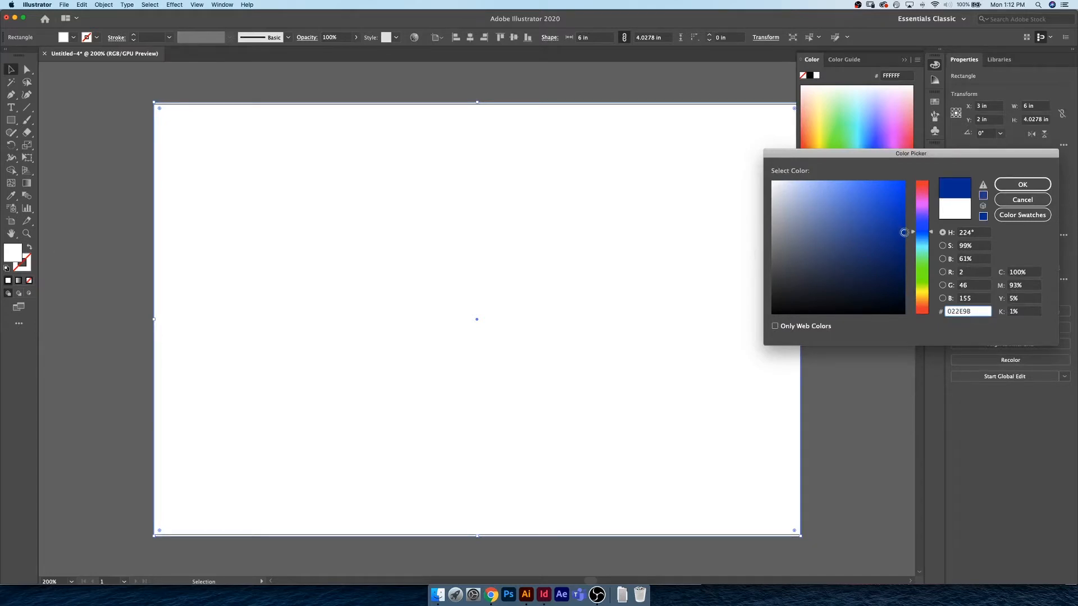
left_click(904, 233)
left_click_drag(903, 233, 904, 226)
left_click(1021, 185)
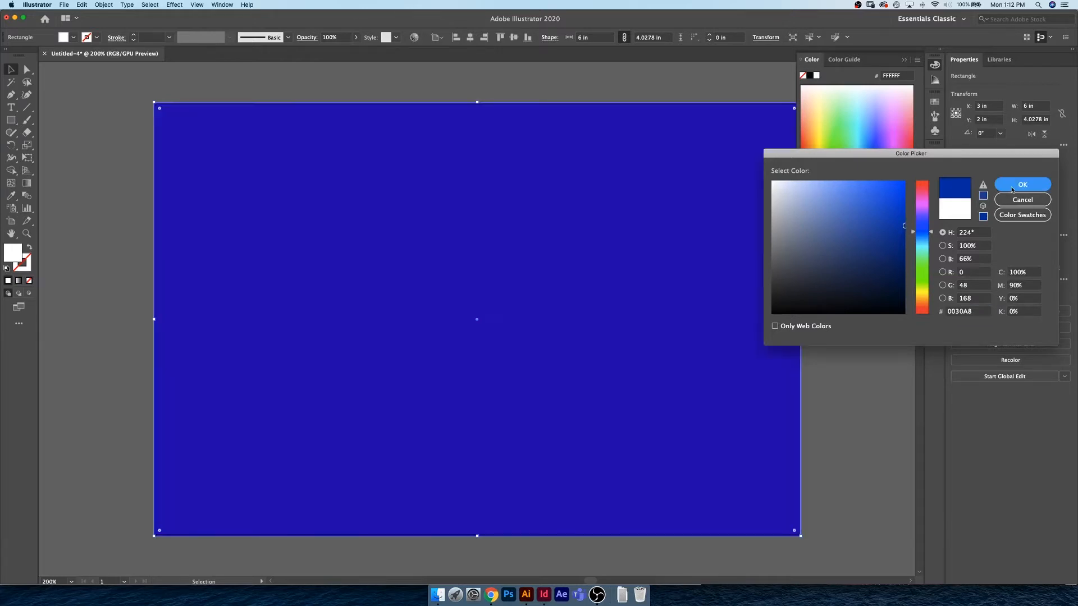
Browse the Color Guide's harmony rules for the blue fill and choose Complementary
left_click(935, 81)
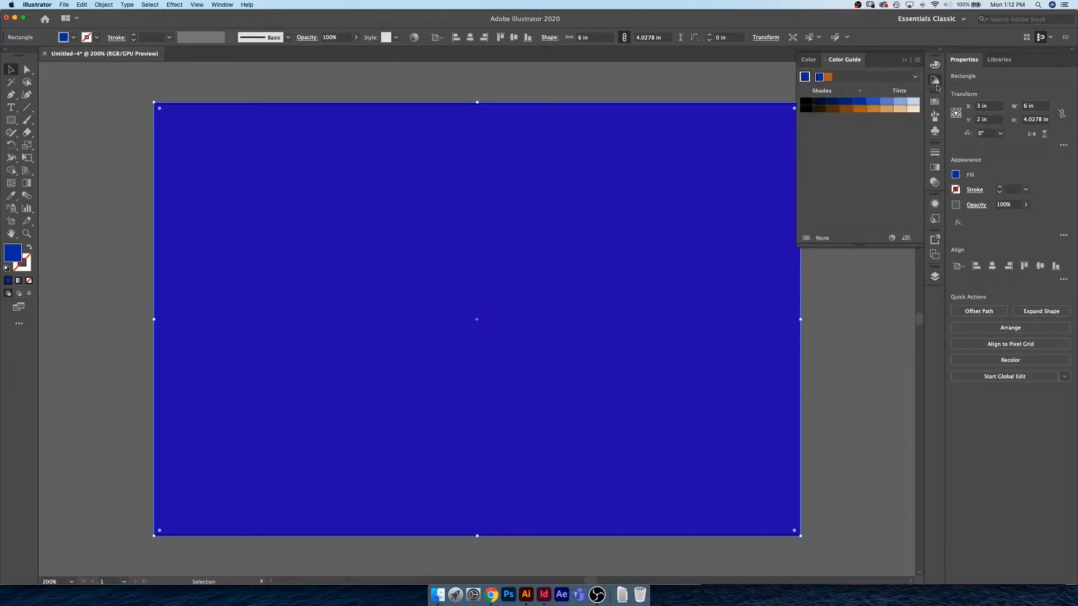
left_click(915, 78)
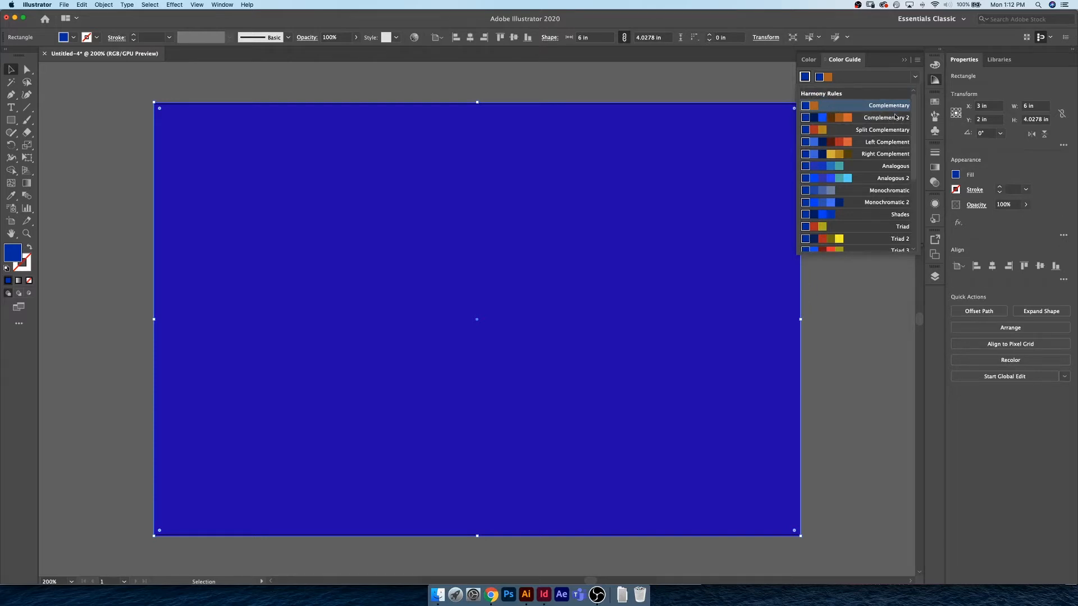
scroll(895, 118, "down", 5)
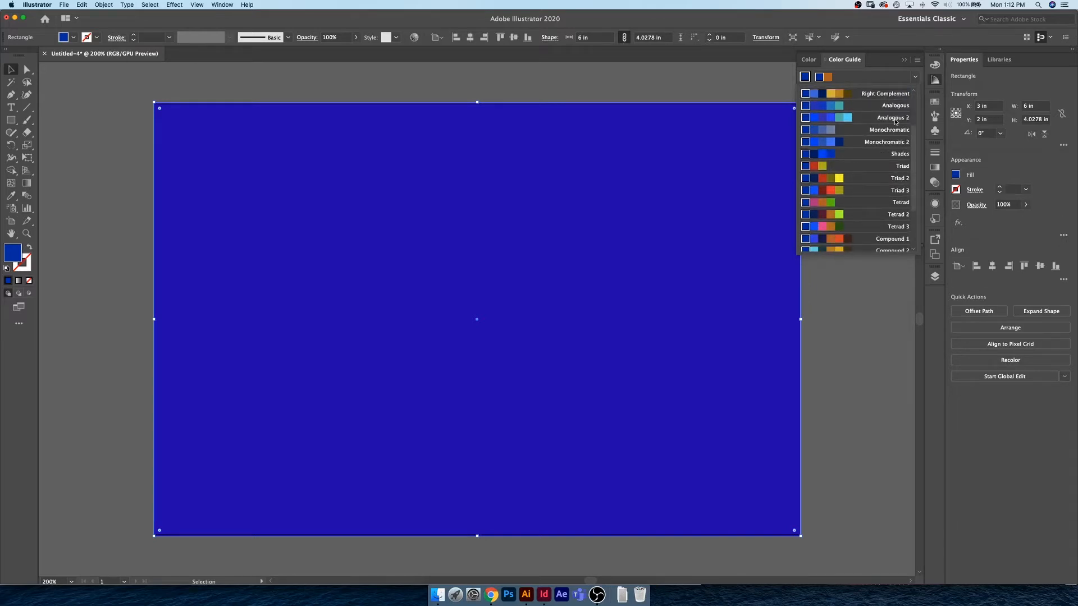
scroll(895, 121, "up", 5)
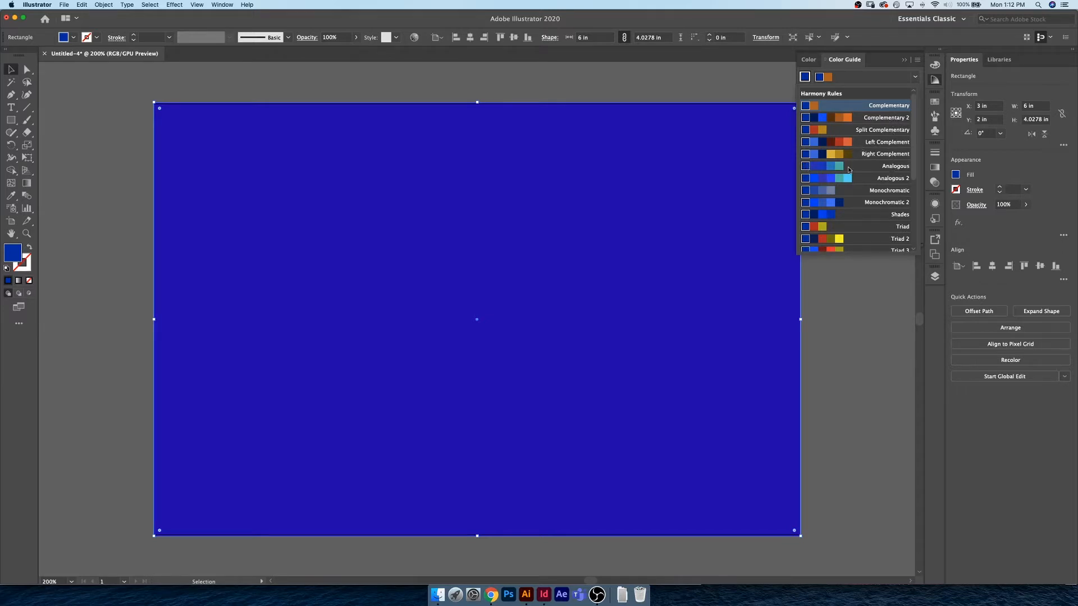
scroll(862, 174, "down", 1)
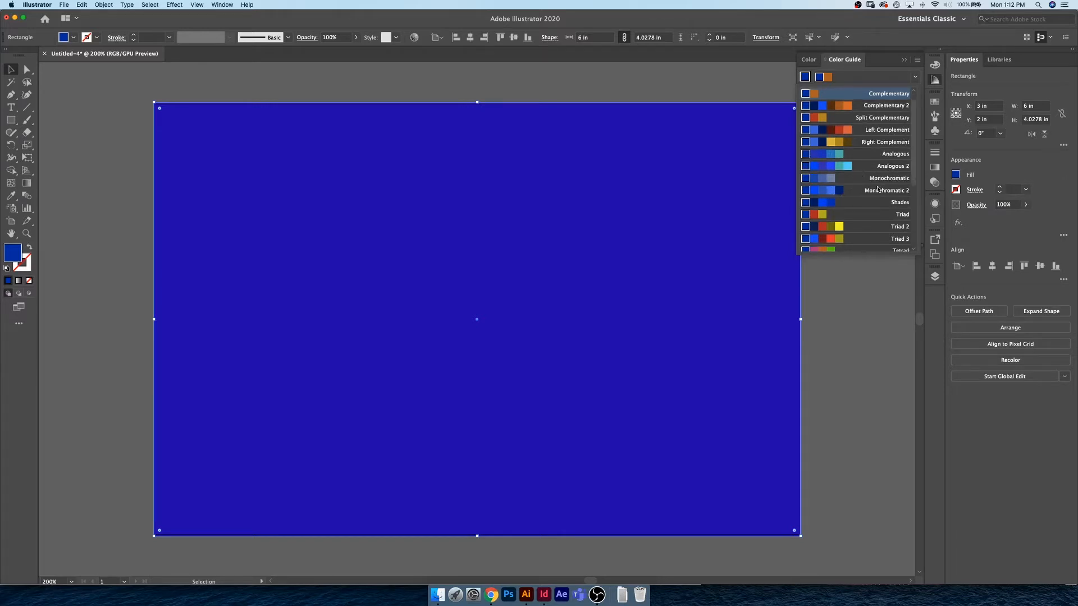
scroll(880, 194, "down", 2)
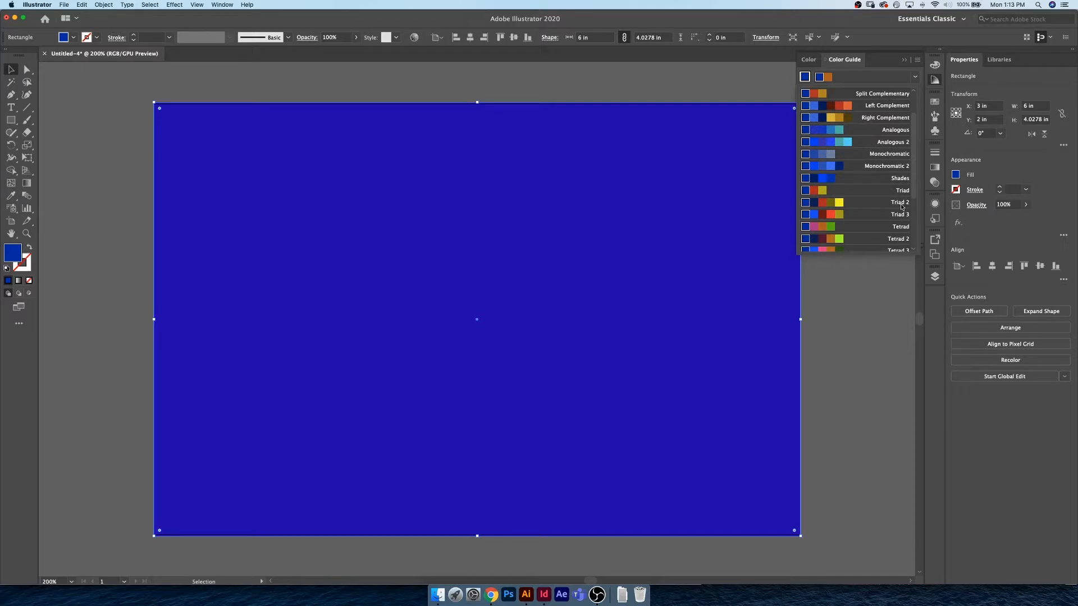
scroll(905, 219, "down", 1)
scroll(905, 219, "down", 6)
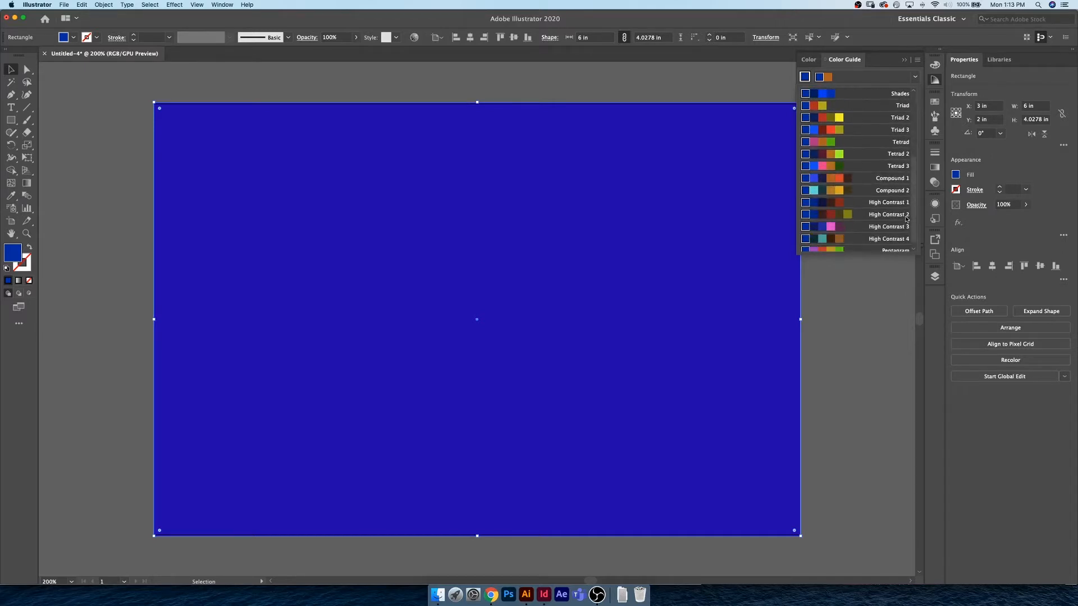
scroll(887, 230, "up", 9)
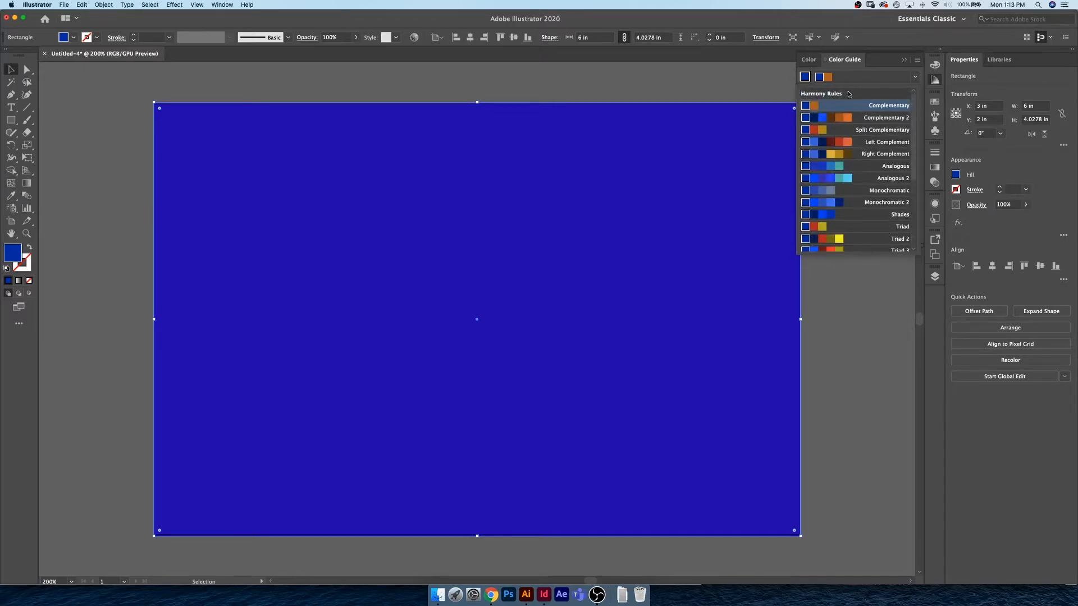
left_click(876, 107)
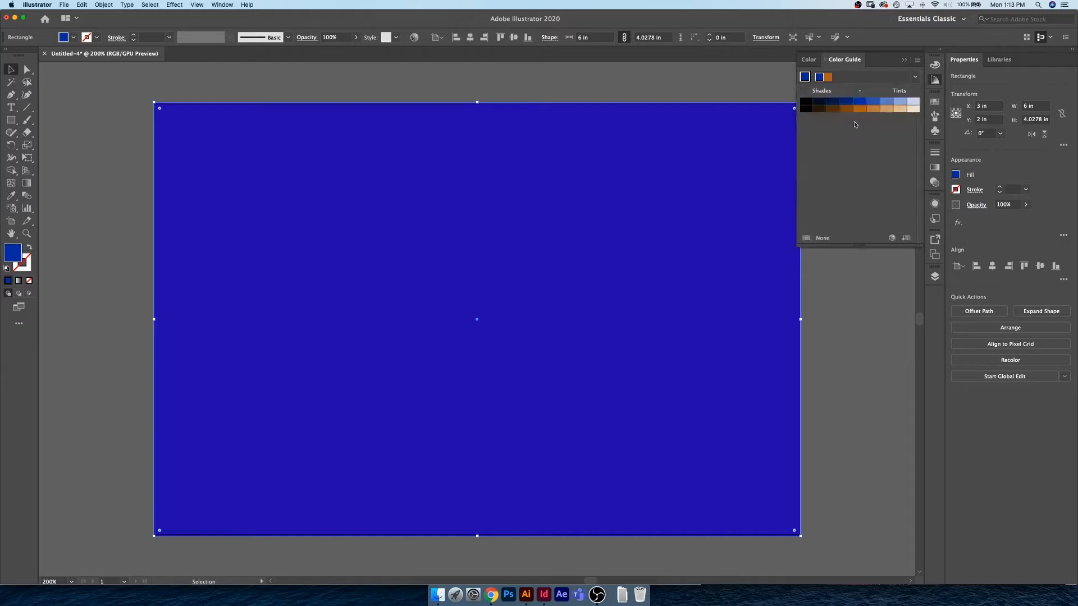
Shift the hue of the rectangle's fill from blue toward violet
double_click(12, 252)
mouse_move(921, 231)
left_mouse_down()
mouse_move(907, 216)
mouse_move(926, 222)
left_mouse_up()
left_click(1032, 184)
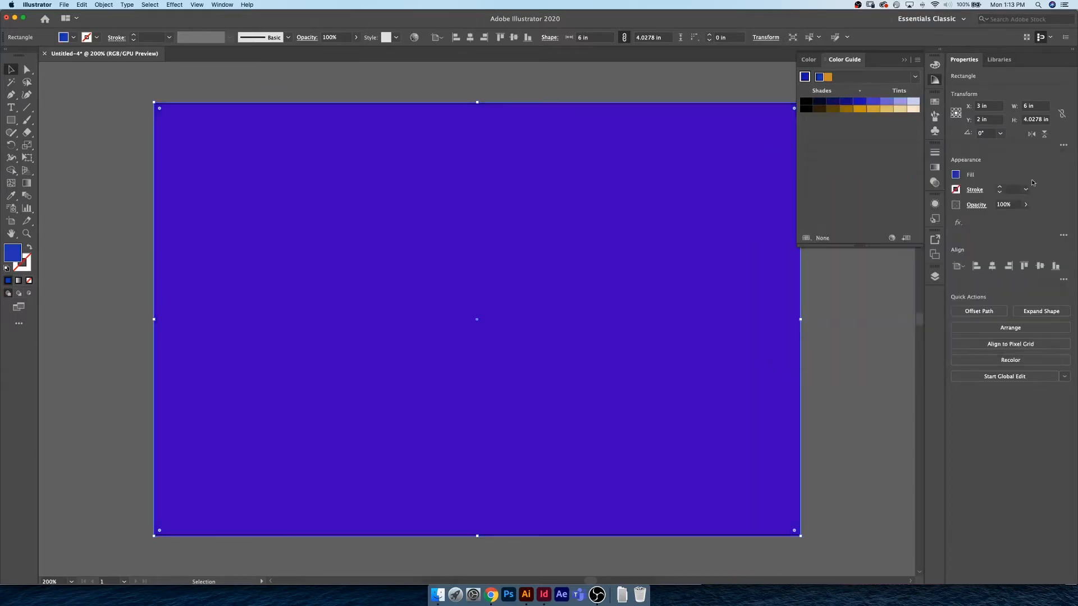
Save the base blue and its gold complement from the Color Guide as a swatch color group, and display the swatches
left_click(863, 111, "shift")
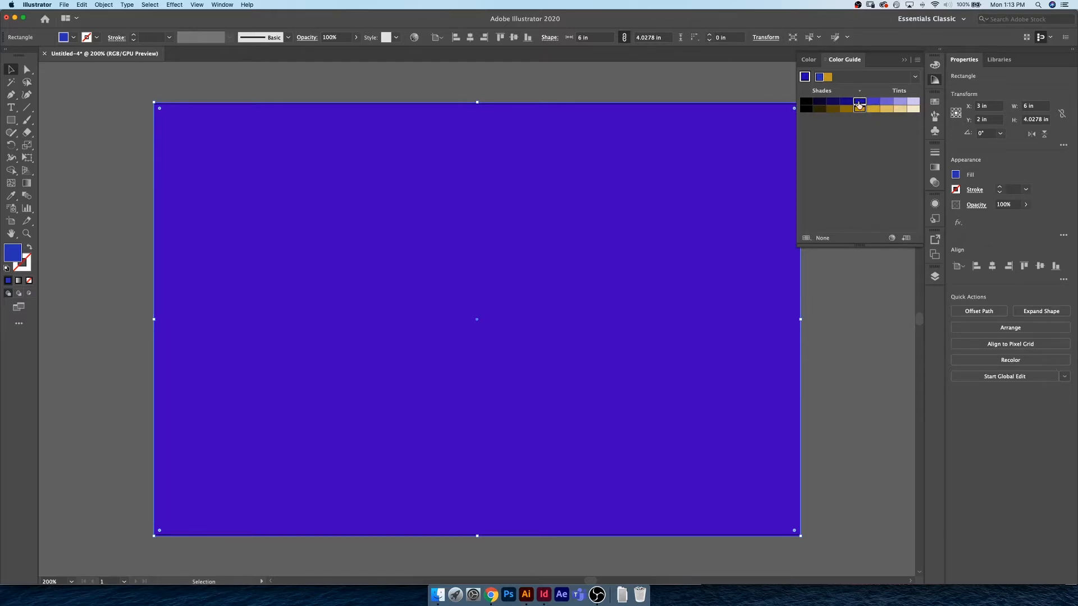
left_click(906, 239)
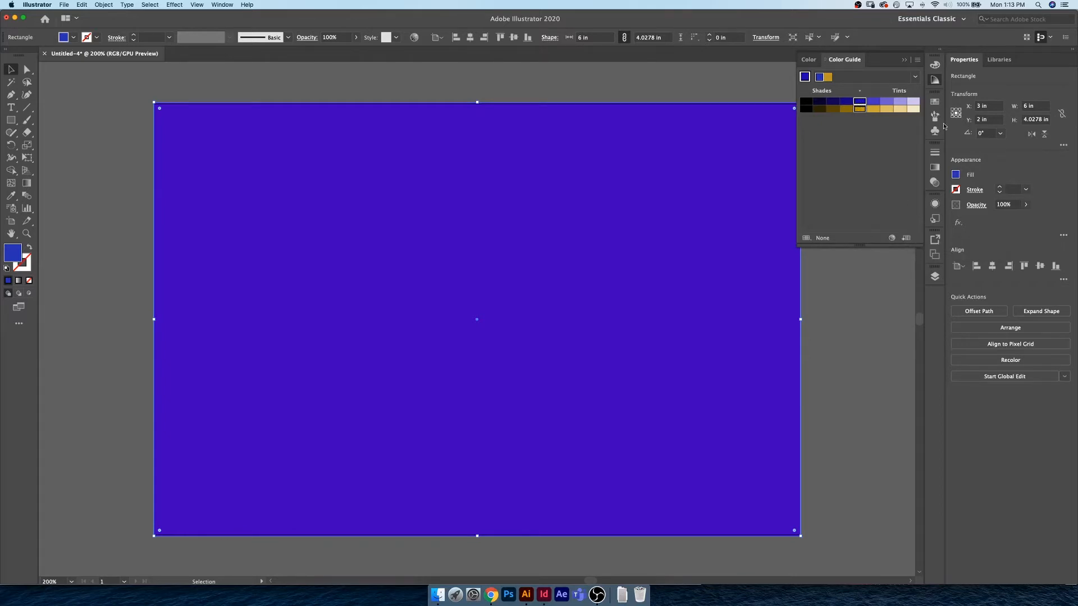
left_click(936, 103)
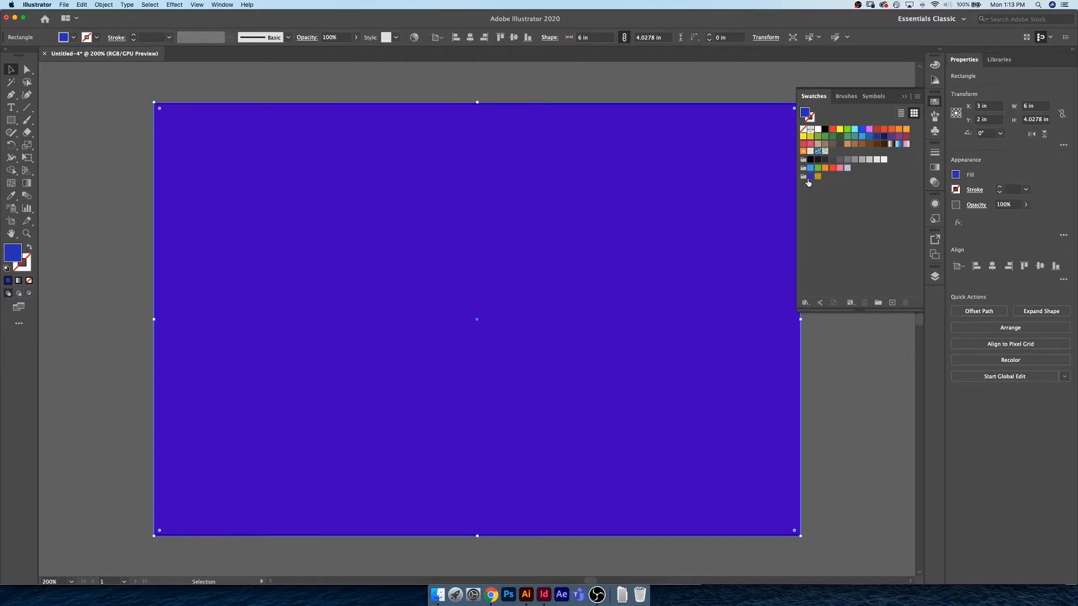
Delete the bright multicolored swatch group above the new blue and gold group
left_click(803, 168)
left_click(906, 302)
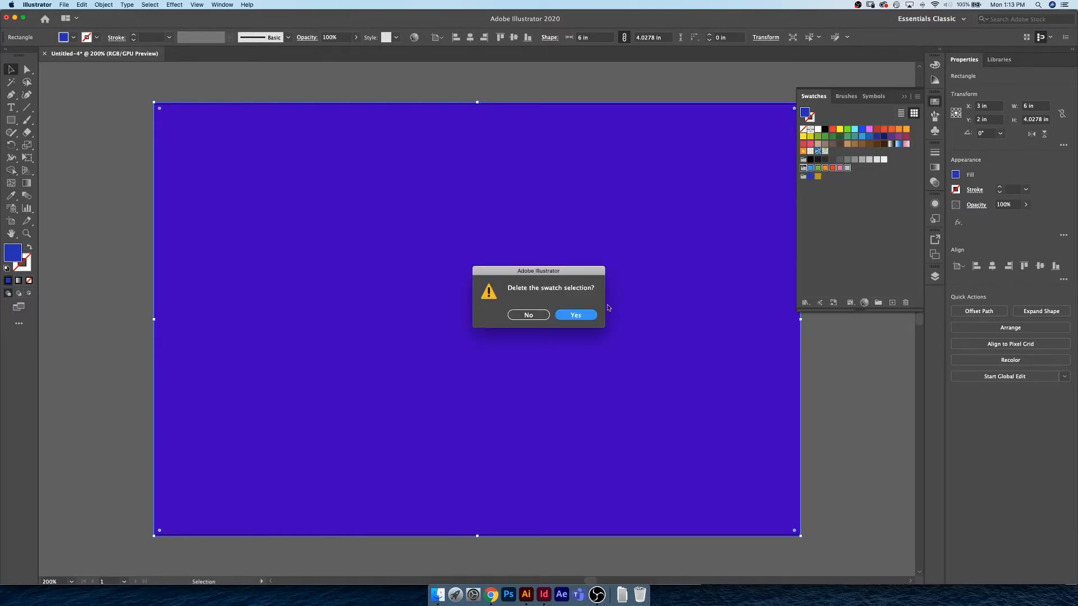
left_click(586, 315)
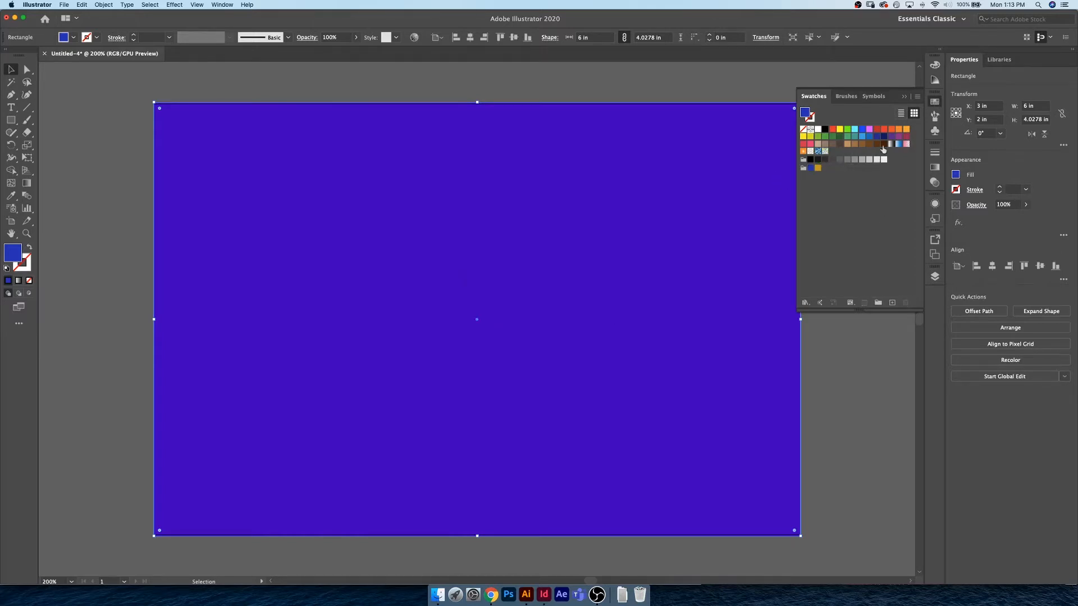
Delete the default solid color swatches from red through dark brown, and fill the rectangle with the saved blue swatch
left_click(884, 144)
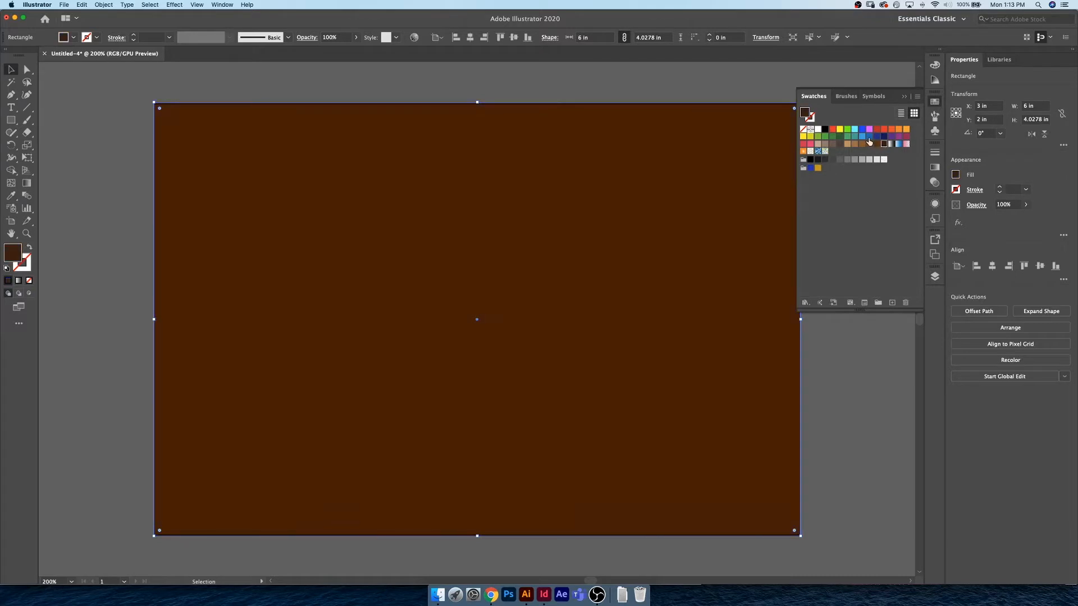
left_click(834, 131, "shift")
left_click(906, 303)
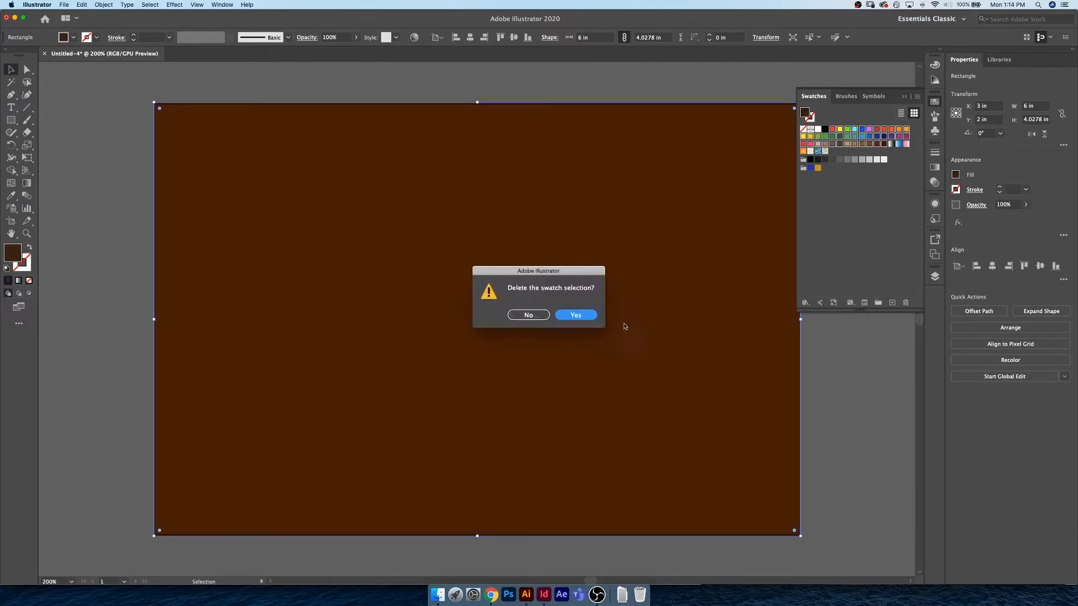
left_click(585, 318)
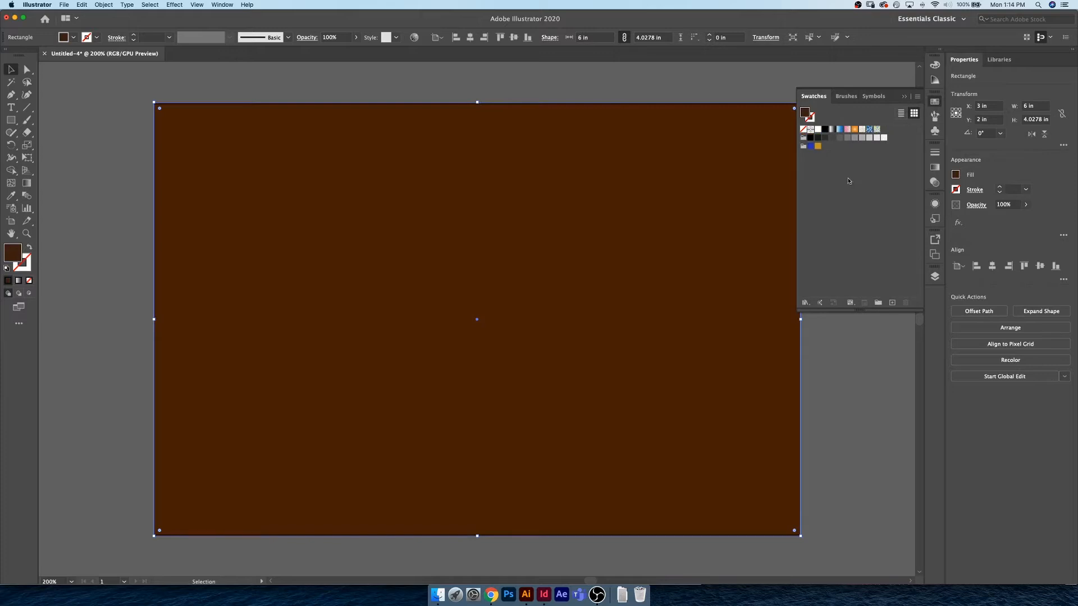
left_click(810, 147)
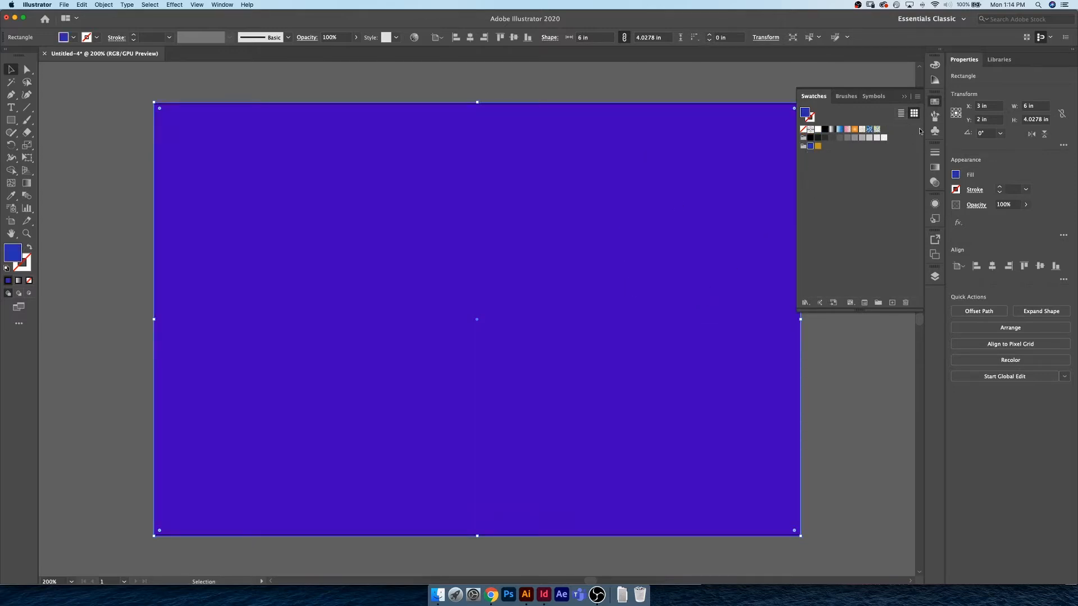
Browse the Color Guide's harmony rules for the blue base color and choose Pentagram
left_click(936, 80)
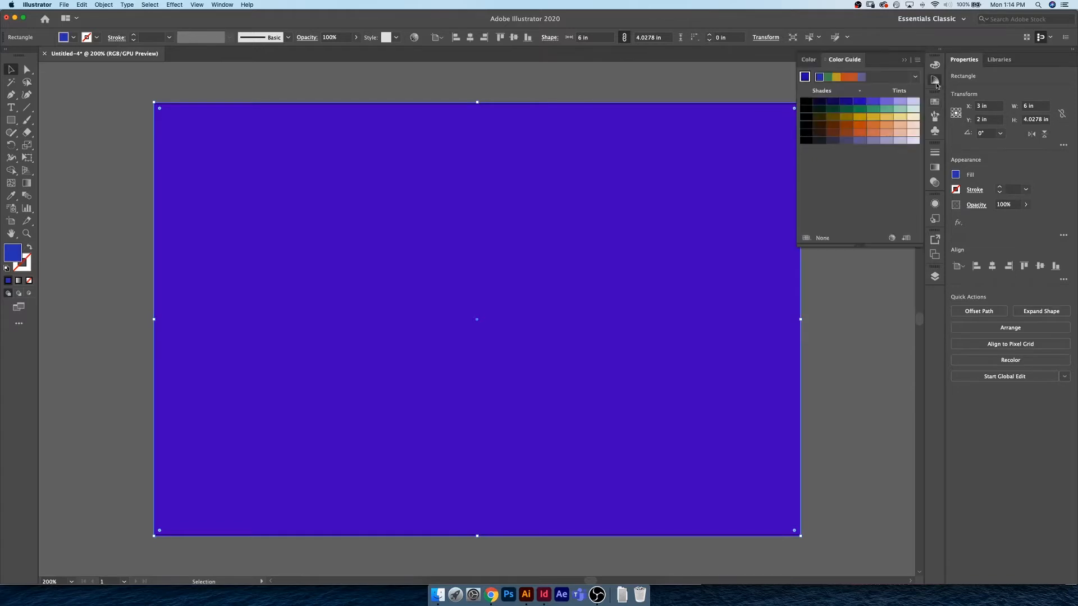
left_click(915, 78)
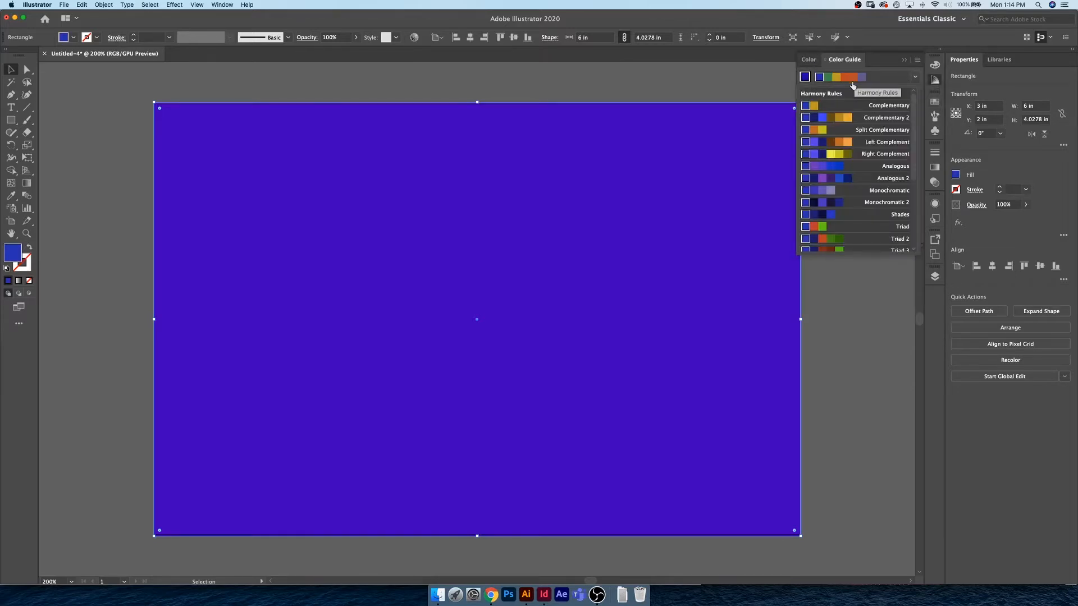
scroll(872, 160, "down", 5)
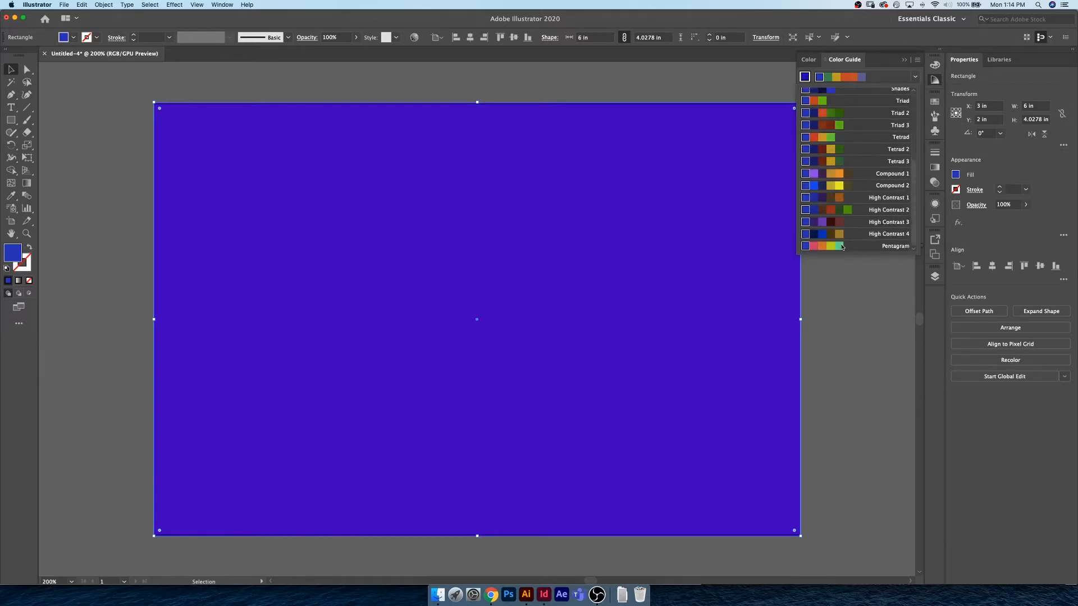
scroll(865, 237, "up", 5)
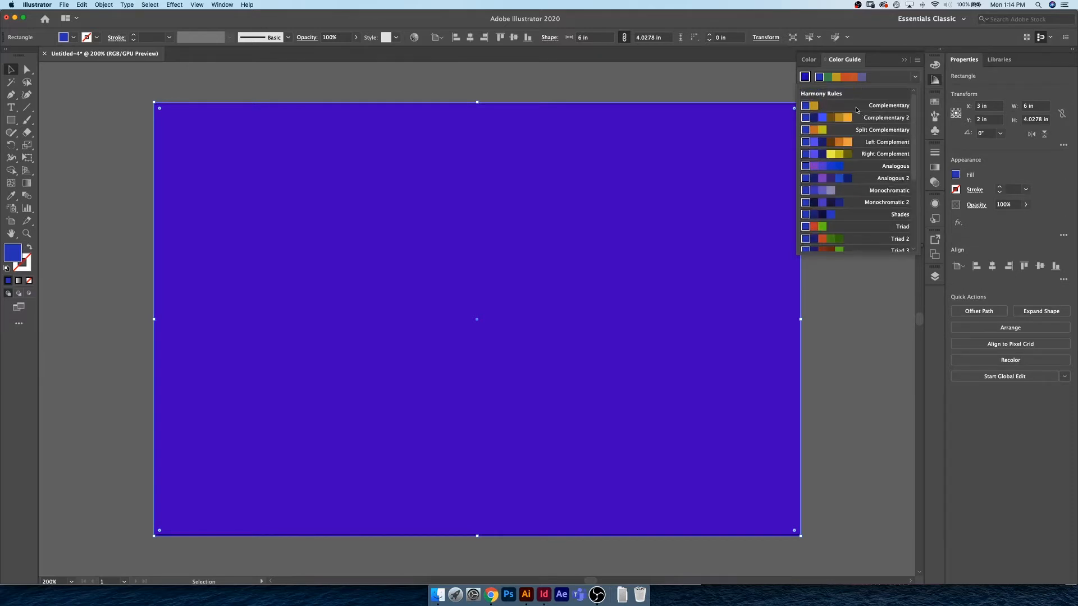
scroll(865, 183, "down", 5)
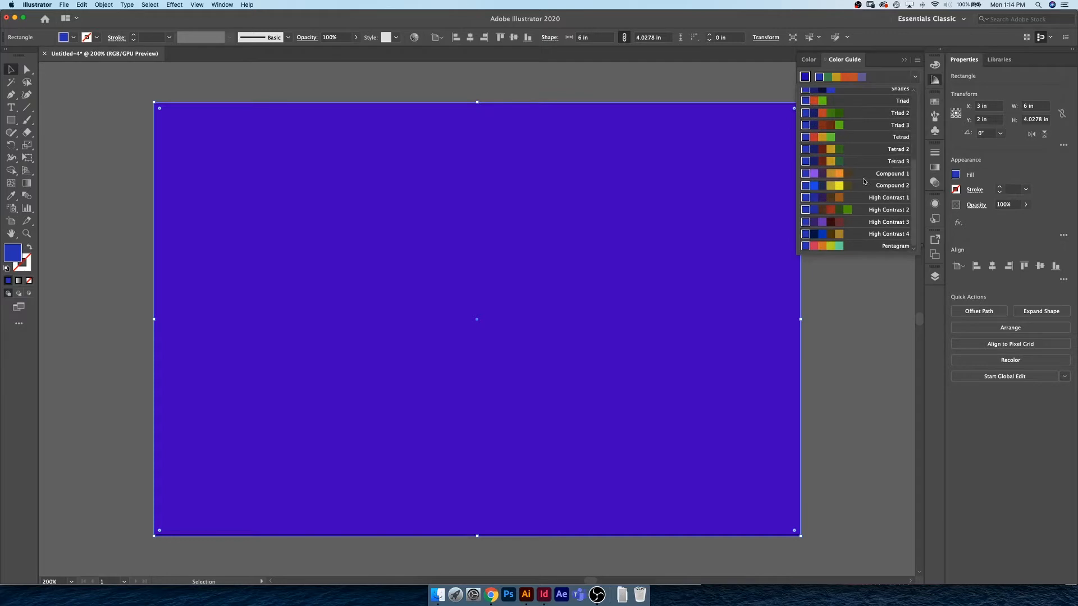
scroll(865, 180, "up", 5)
scroll(863, 176, "down", 5)
left_click(891, 247)
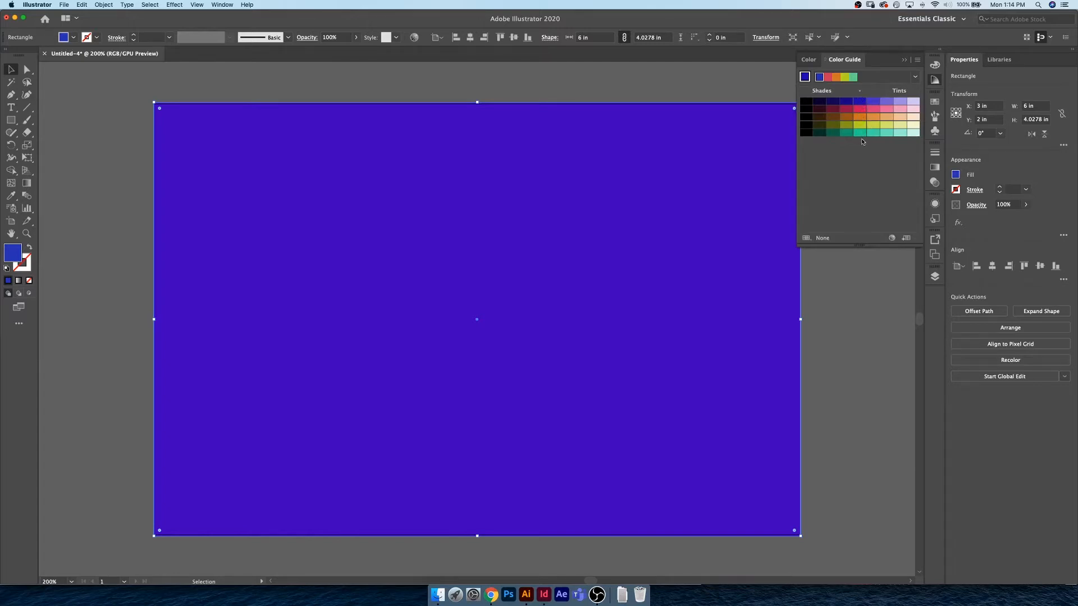
Hide the Color Guide's options, show them again, and enlarge the color grid area
left_click(917, 61)
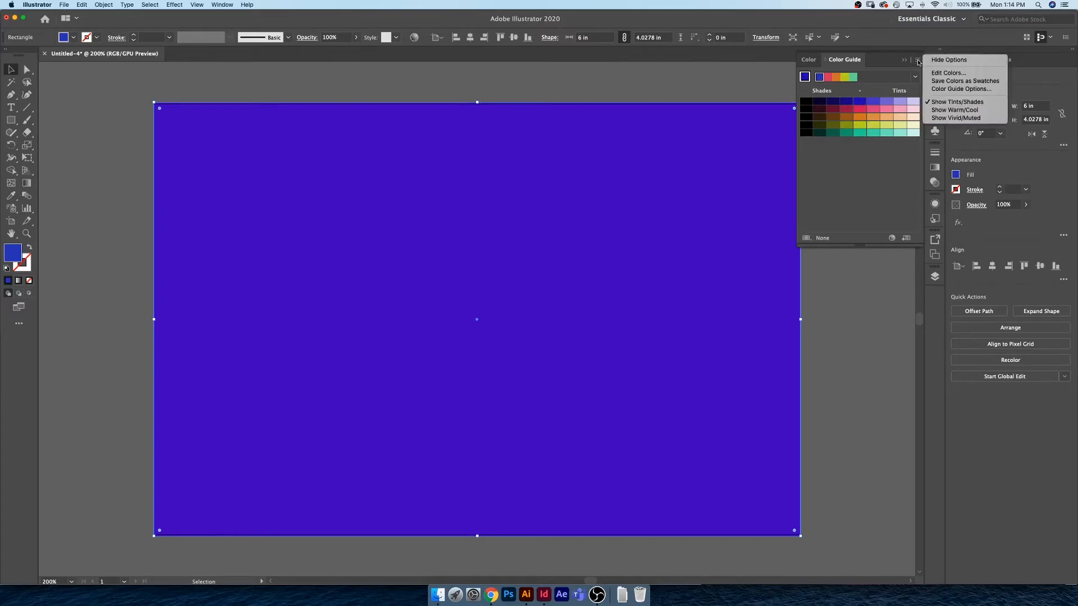
left_click(949, 59)
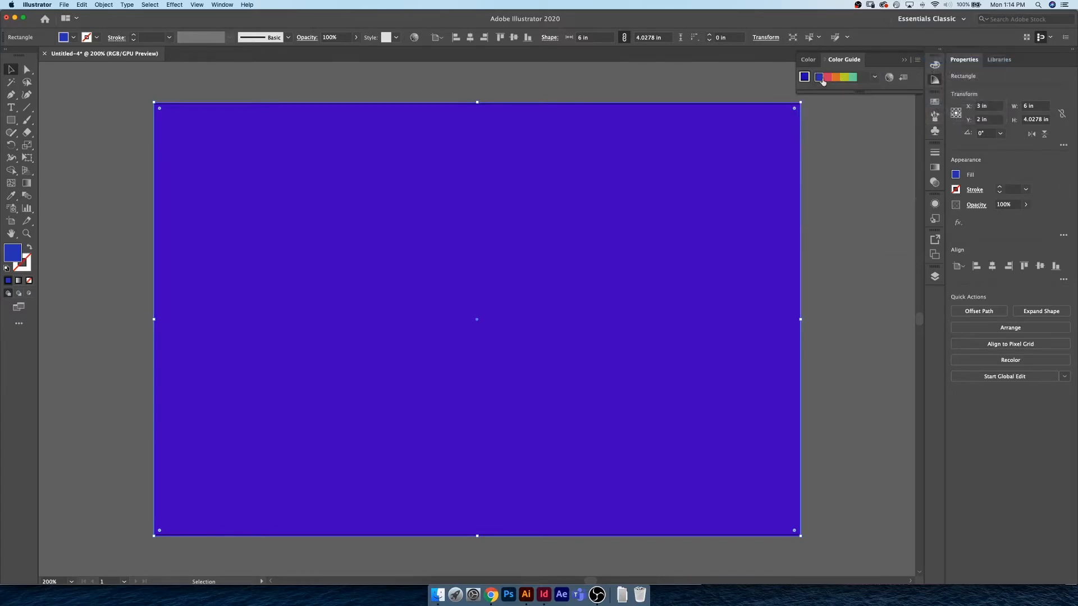
left_click(918, 60)
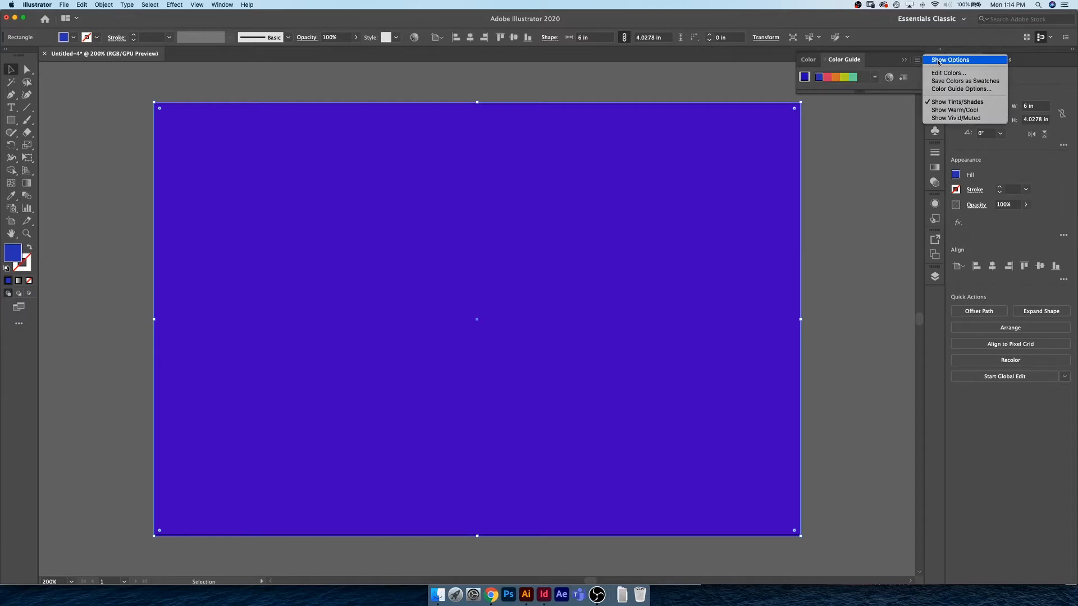
left_click(938, 60)
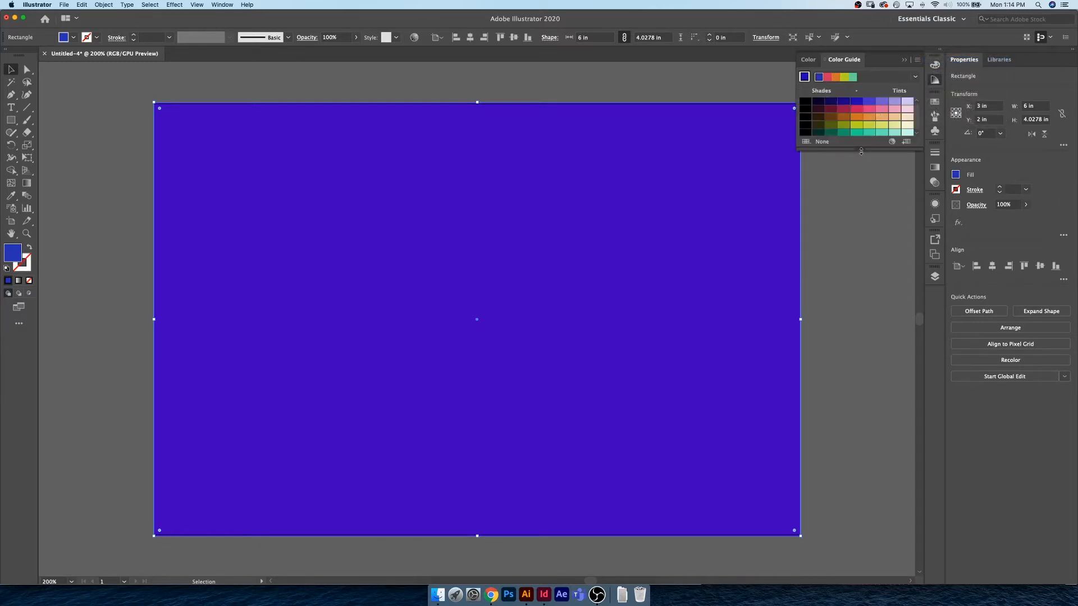
left_click_drag(862, 151, 860, 183)
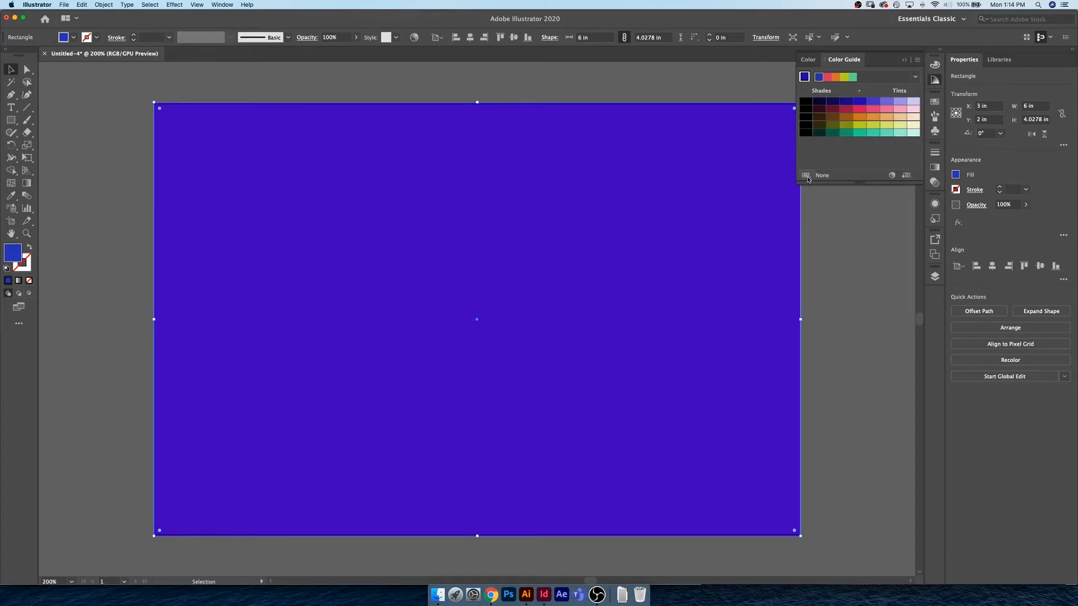
Review the Color Guide's swatch library limits and its variation types, keeping Tints/Shades
left_click(807, 176)
left_click(828, 168)
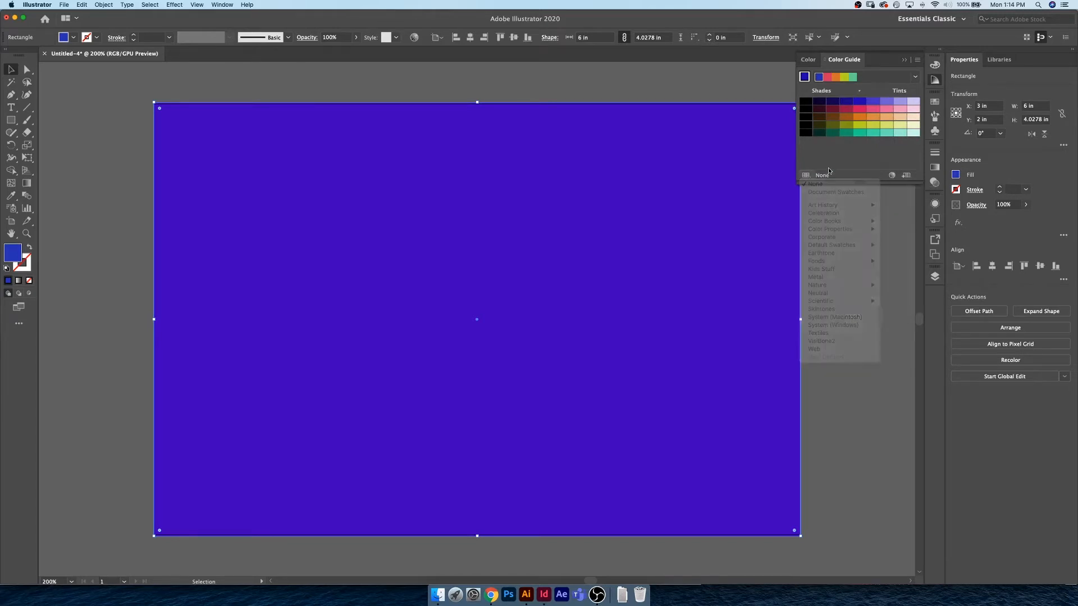
left_click(918, 60)
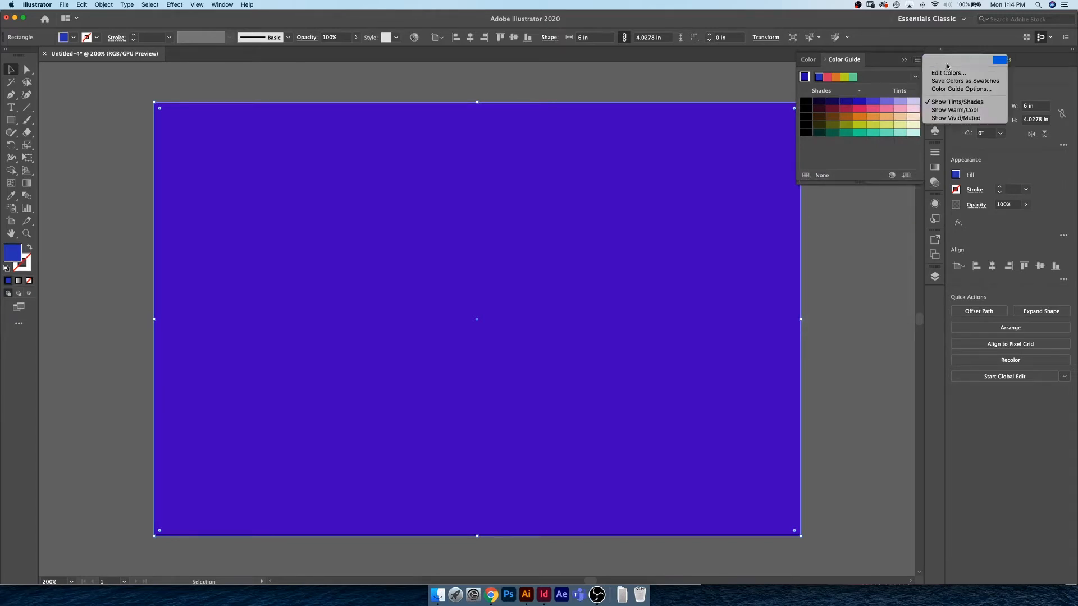
left_click(953, 102)
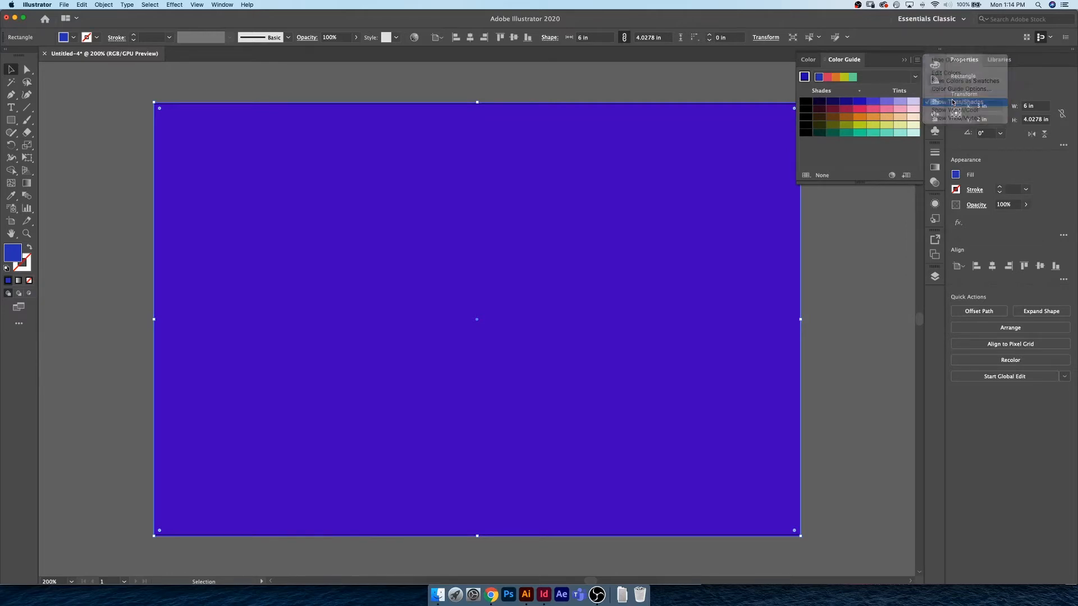
left_click(917, 59)
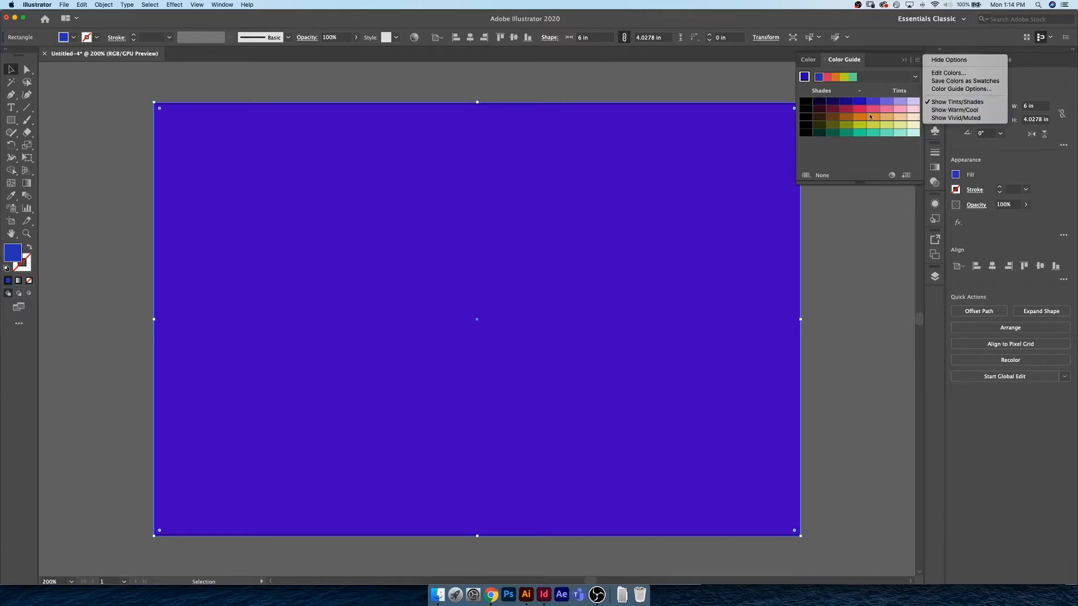
left_click(859, 164)
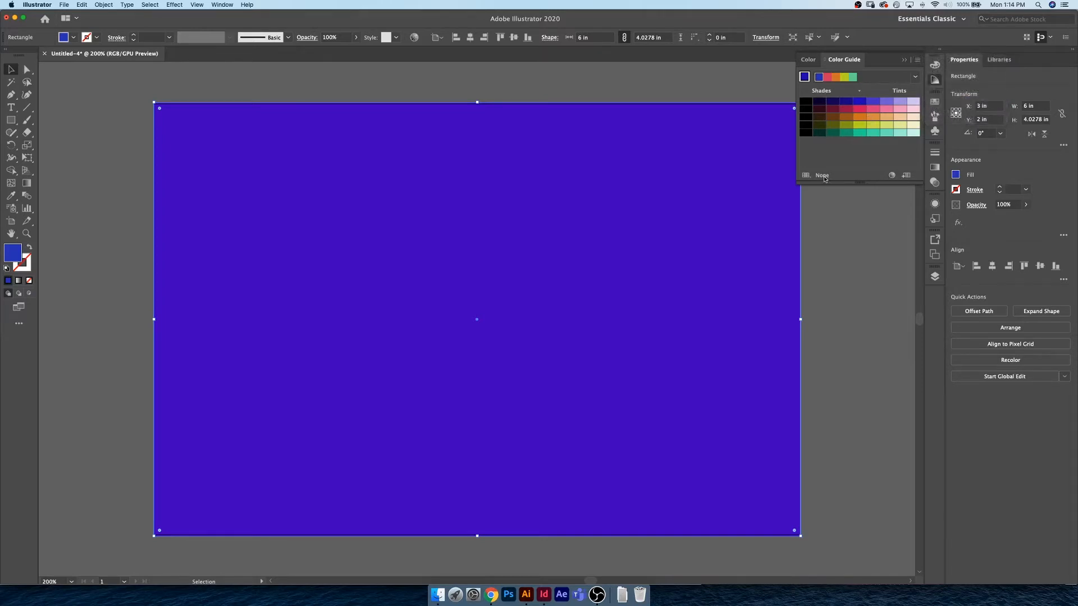
Open the Color Guide Options, try 7 variation steps, and set the steps back to 4
left_click(919, 61)
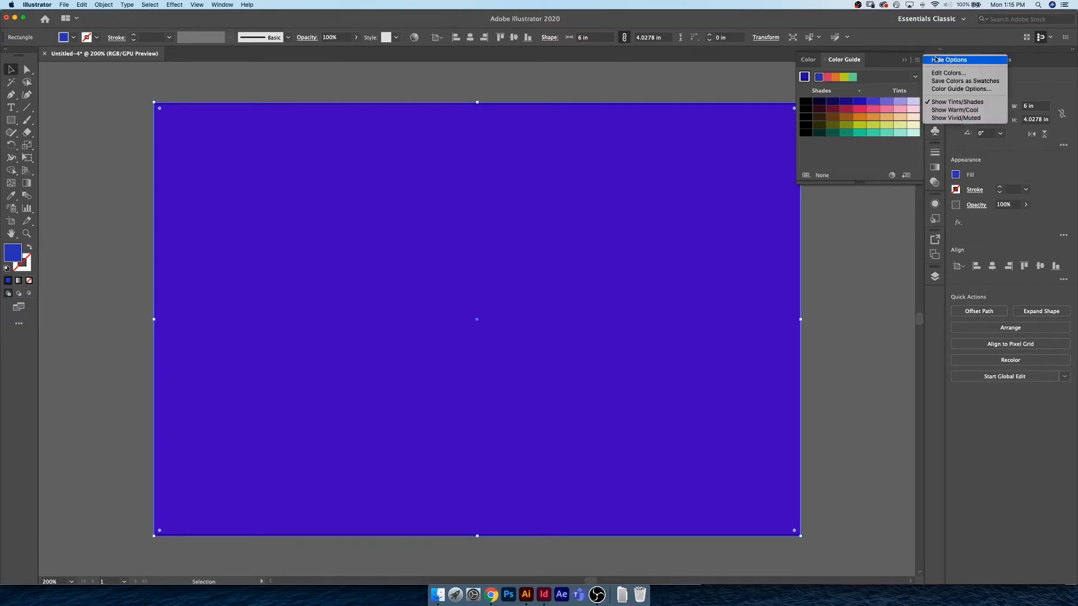
left_click(961, 89)
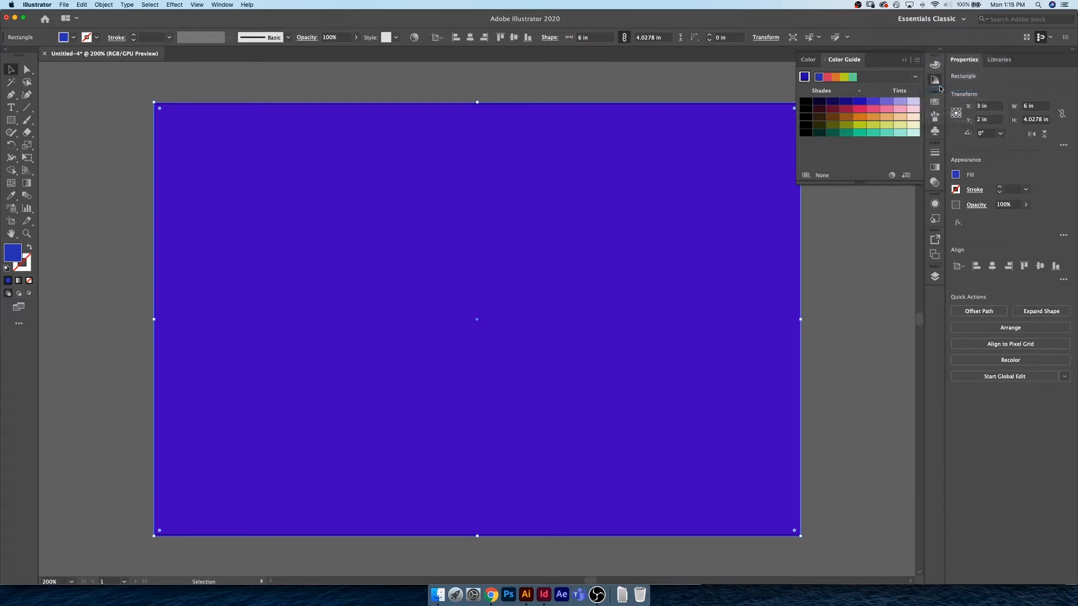
left_click_drag(559, 262, 730, 105)
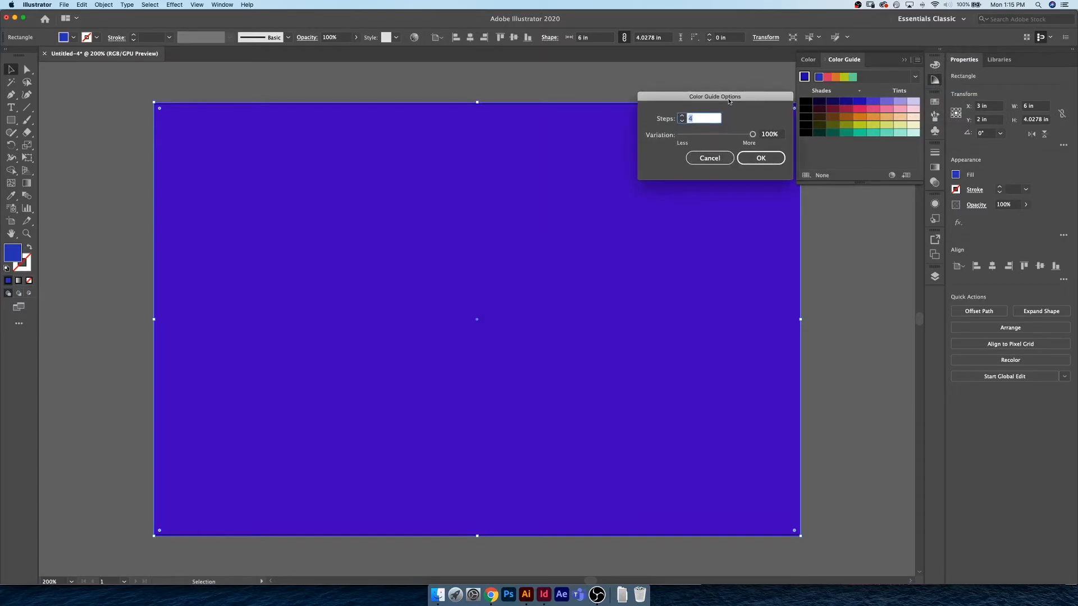
left_click(683, 119)
left_click(683, 119)
left_click(682, 119)
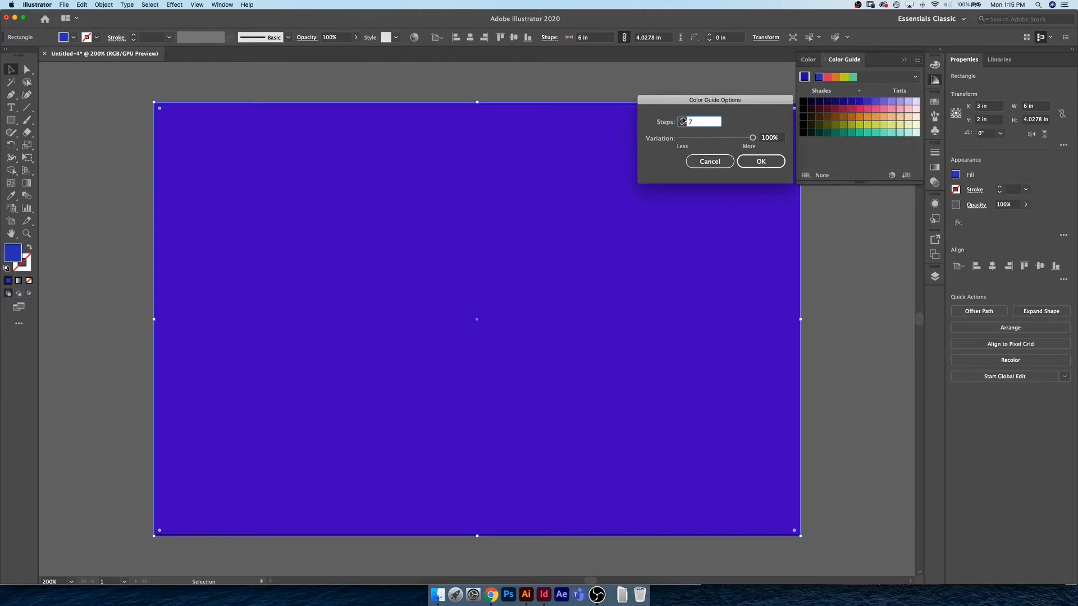
left_click(683, 124)
left_click(682, 124)
left_click(683, 125)
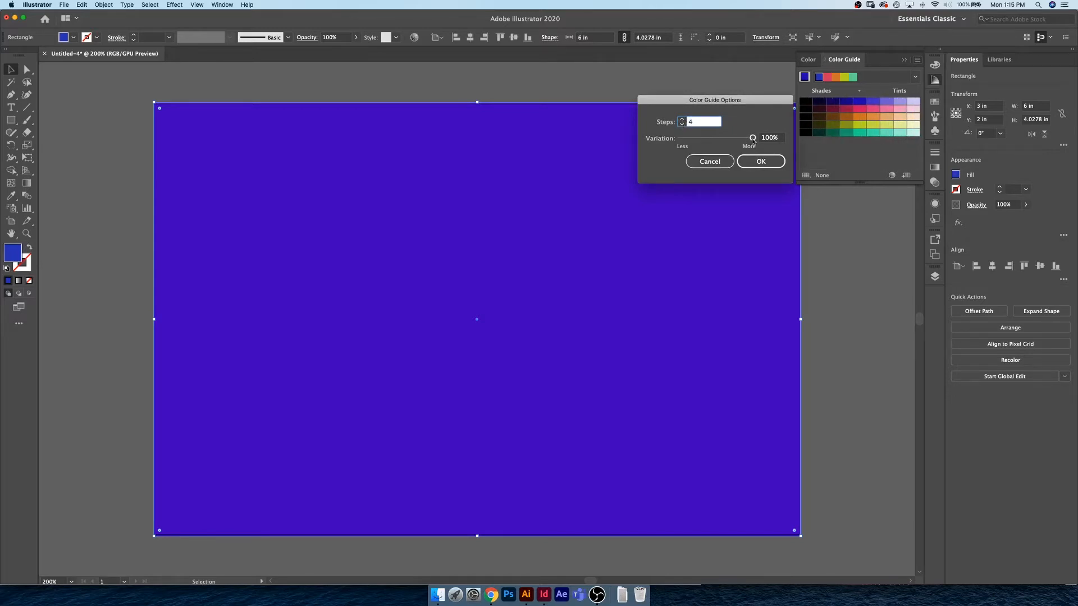
Try the Color Guide's variation at 0% and 50%, set it back to 100%, and accept the options
left_click_drag(752, 137, 676, 142)
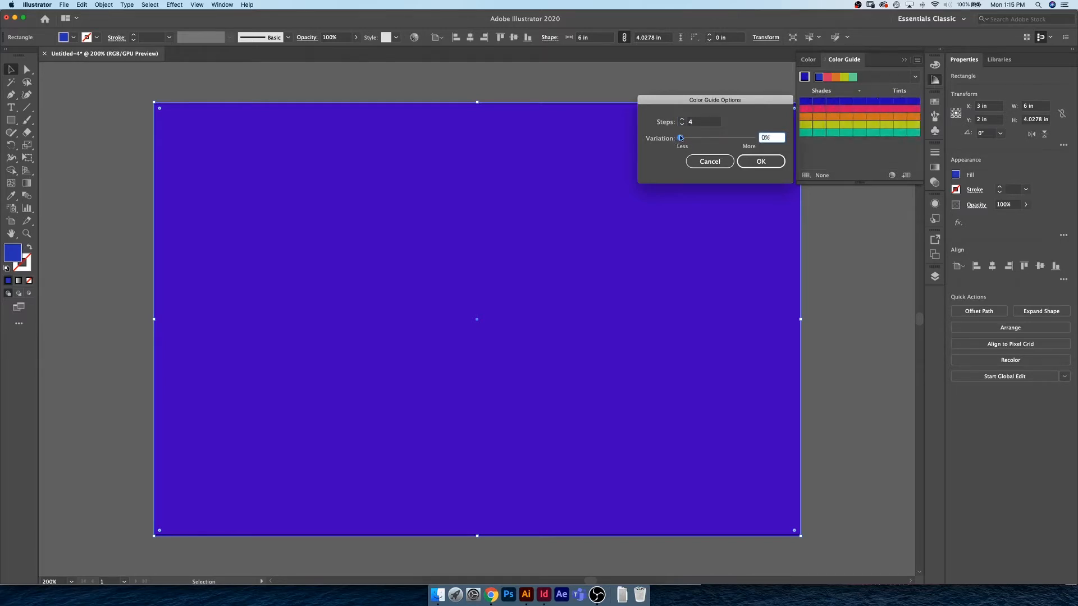
left_click_drag(680, 138, 714, 137)
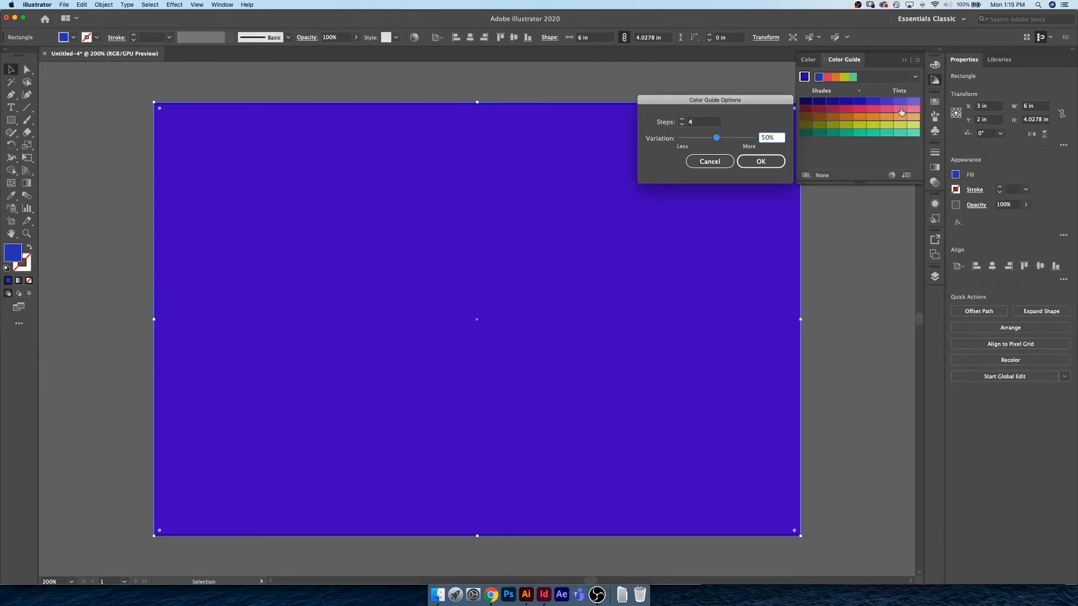
left_click_drag(716, 137, 762, 139)
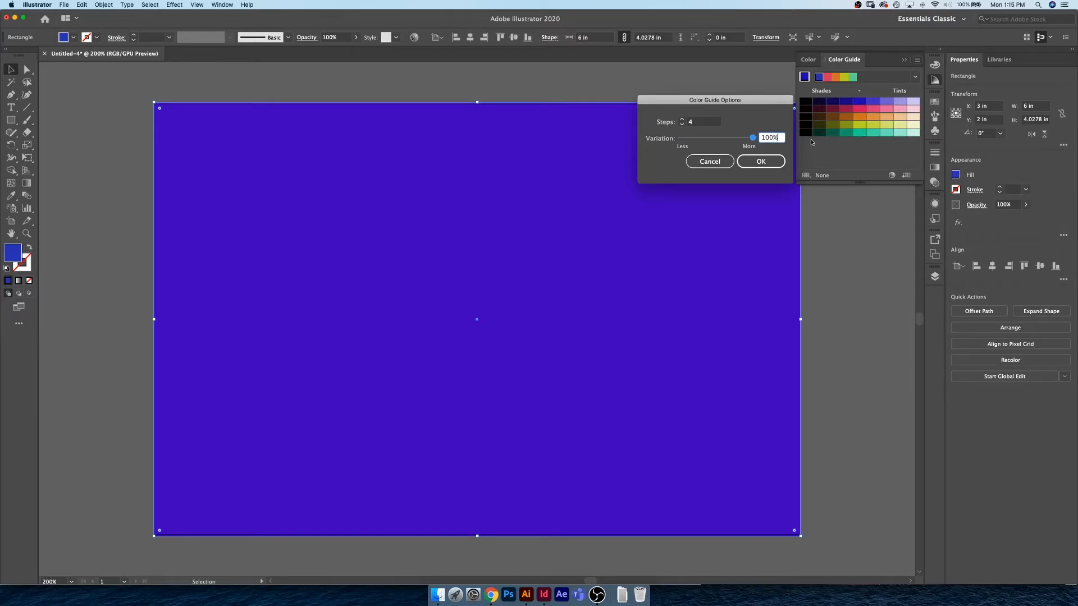
left_click(762, 162)
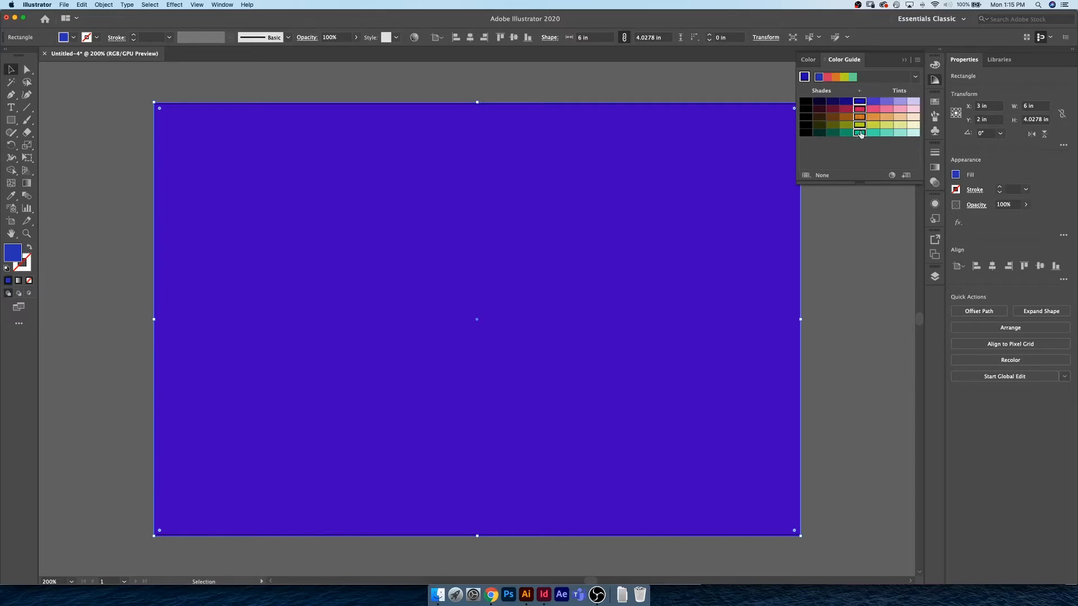
Try shifting the base blue of the linked Pentagram harmony to RGB 46, 30, 186 on the Recolor Artwork color wheel
left_click(893, 176)
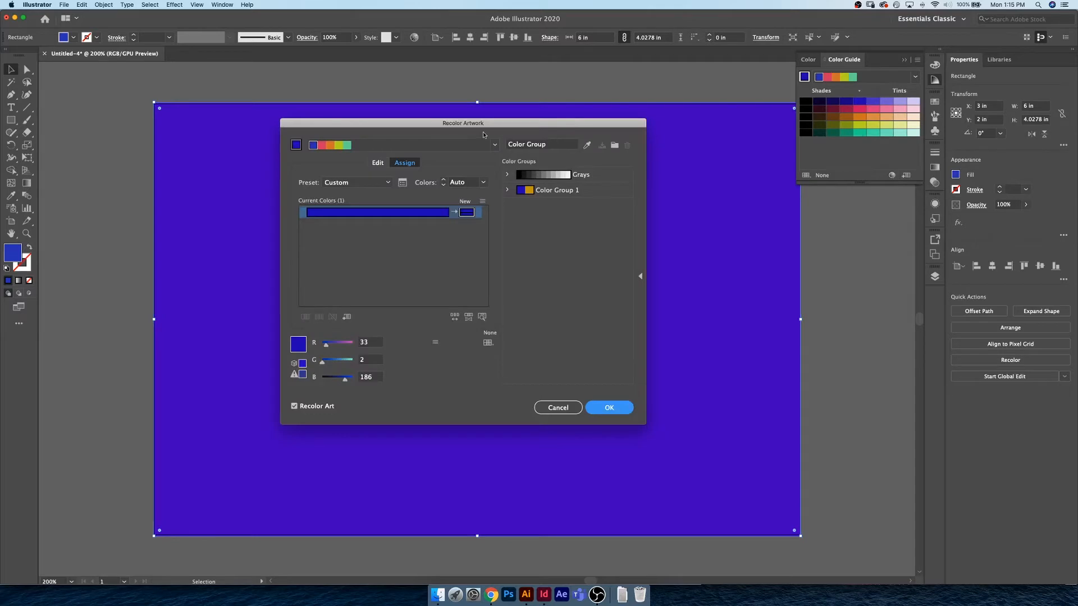
left_click_drag(477, 124, 489, 148)
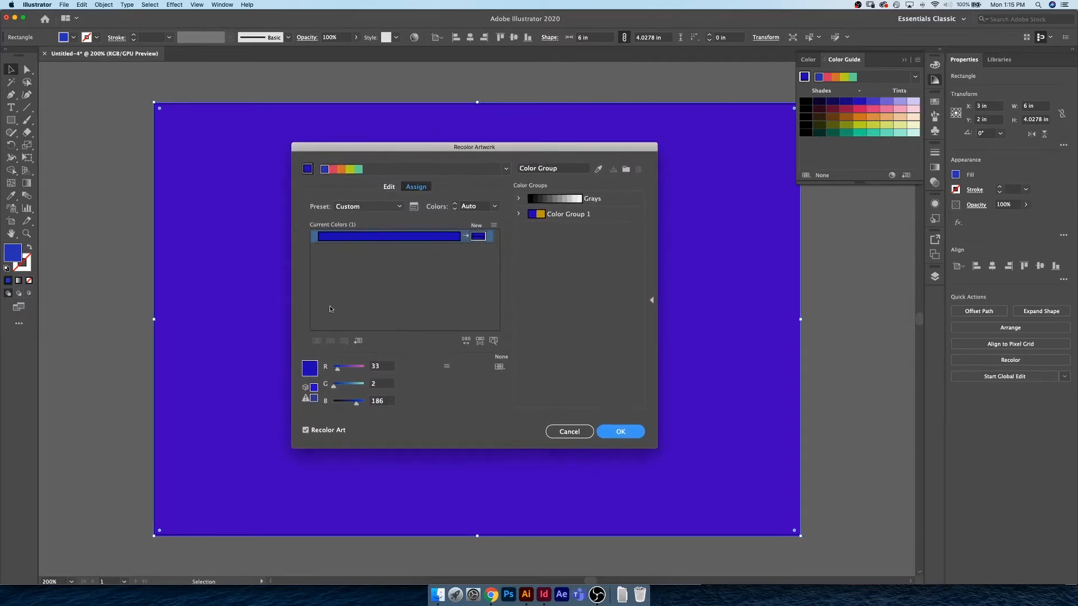
left_click(389, 187)
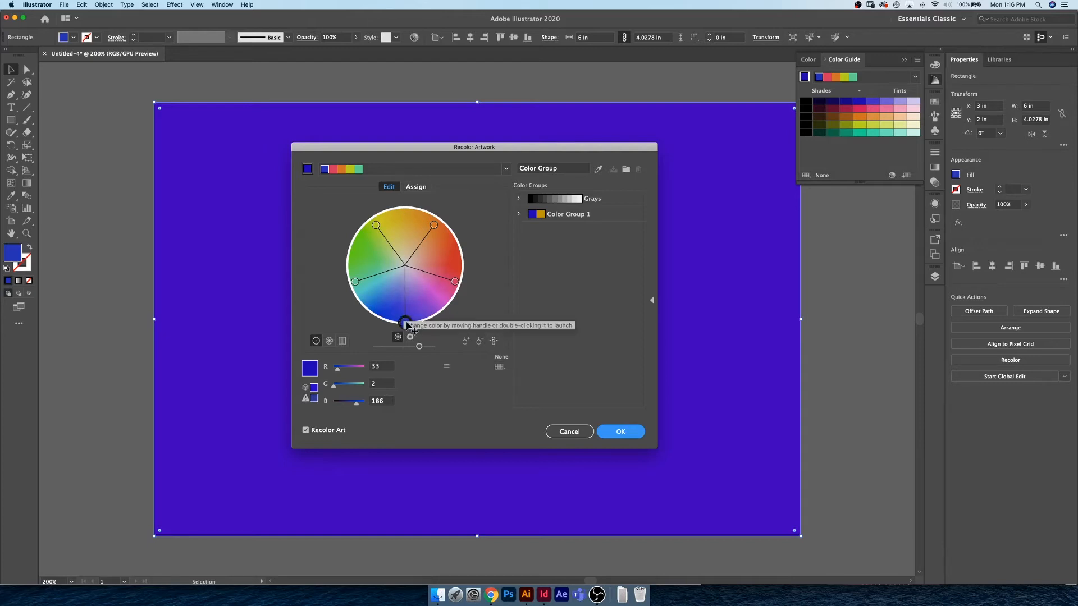
mouse_move(405, 324)
left_mouse_down()
mouse_move(373, 308)
mouse_move(354, 270)
mouse_move(365, 298)
mouse_move(452, 296)
mouse_move(448, 275)
mouse_move(401, 315)
left_mouse_up()
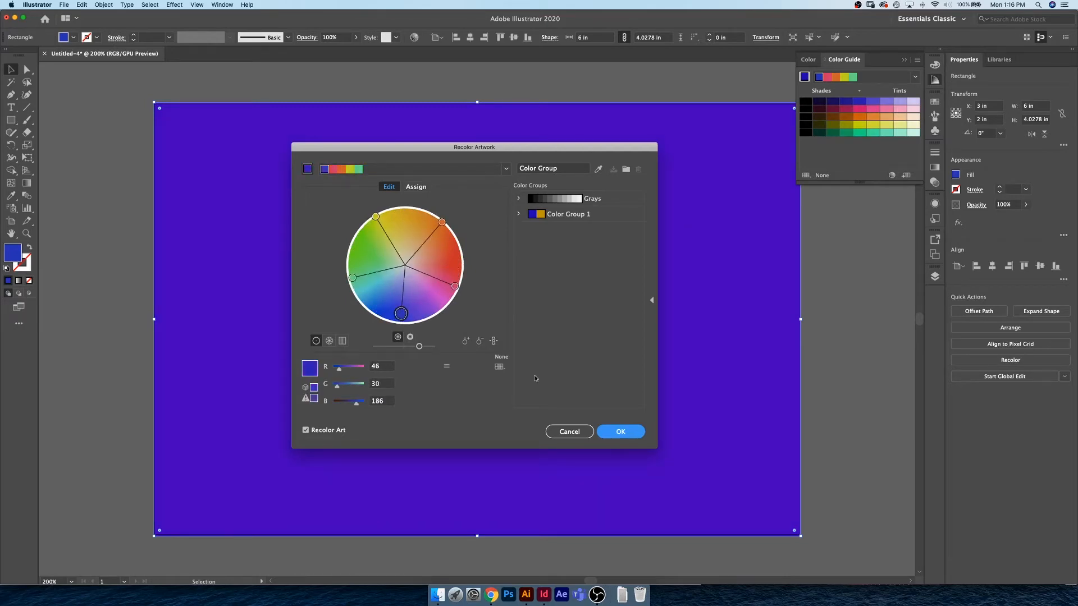
left_click(620, 431)
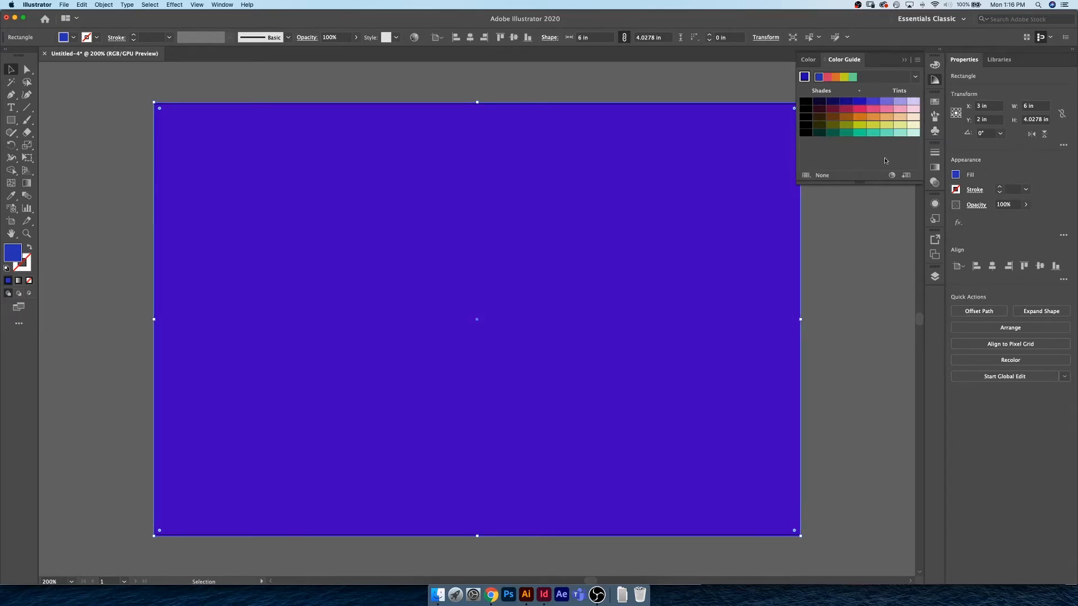
Open the Color Guide's harmony in Recolor Artwork's Edit view and unlink its harmony colors
left_click(864, 103)
left_click(859, 134, "shift")
left_click(860, 102, "shift")
left_click(892, 176)
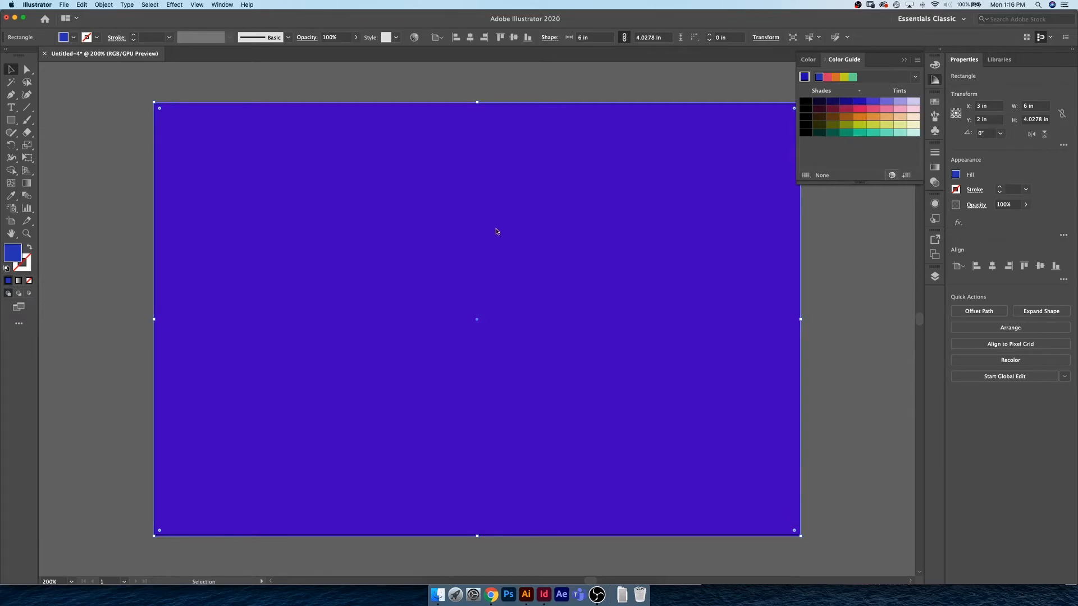
left_click(389, 187)
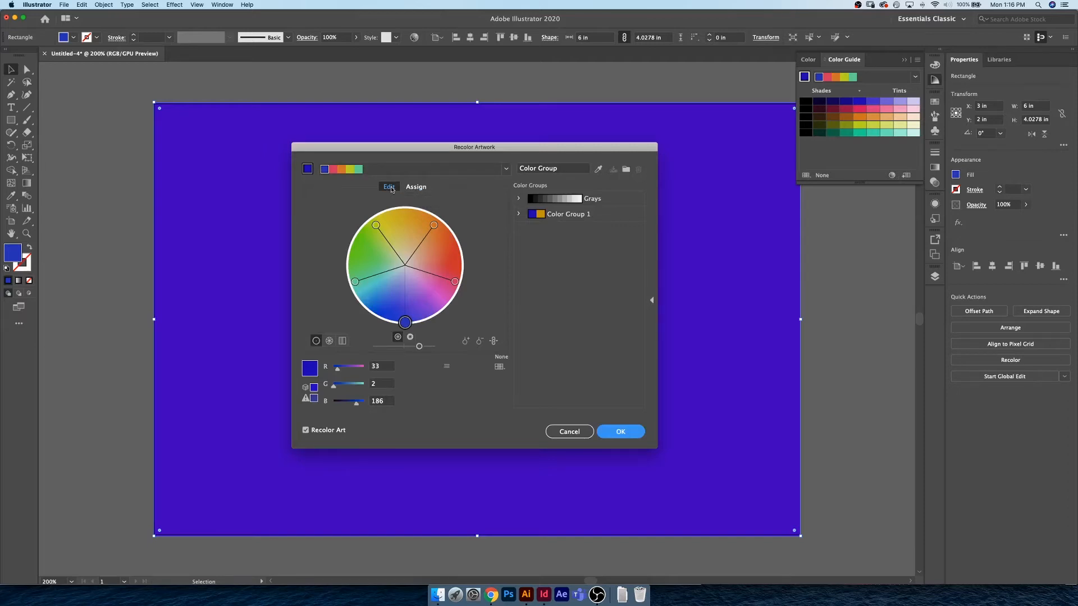
left_click(494, 341)
Move the unlinked harmony colors to RGB magenta 212, 0, 188, cyan 0, 189, 212, green 121, 212, 0 and orange 212, 73, 0
left_click(455, 282)
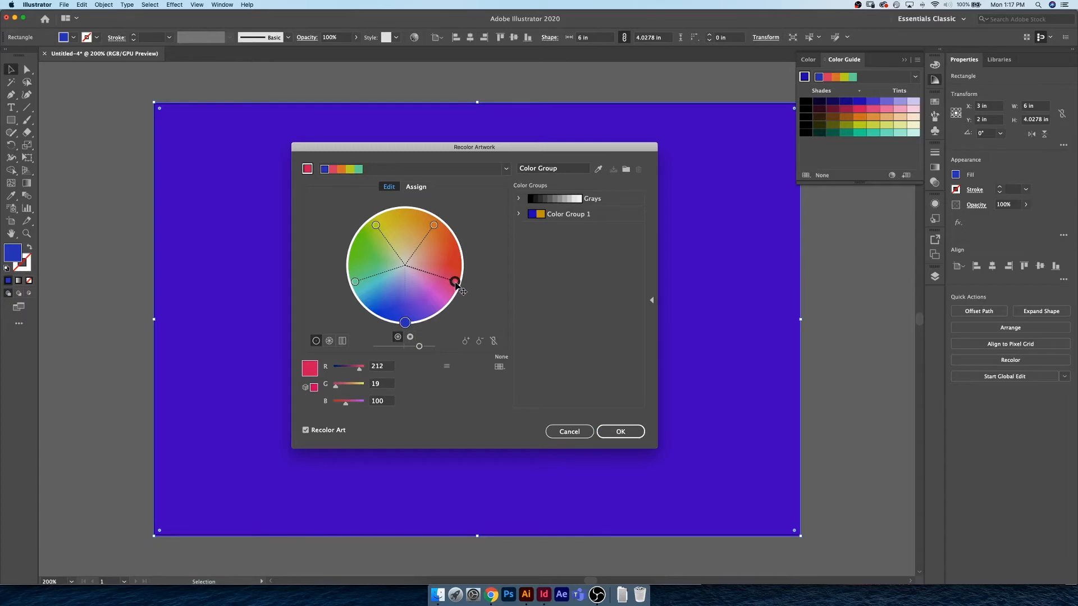
left_click_drag(456, 285, 452, 302)
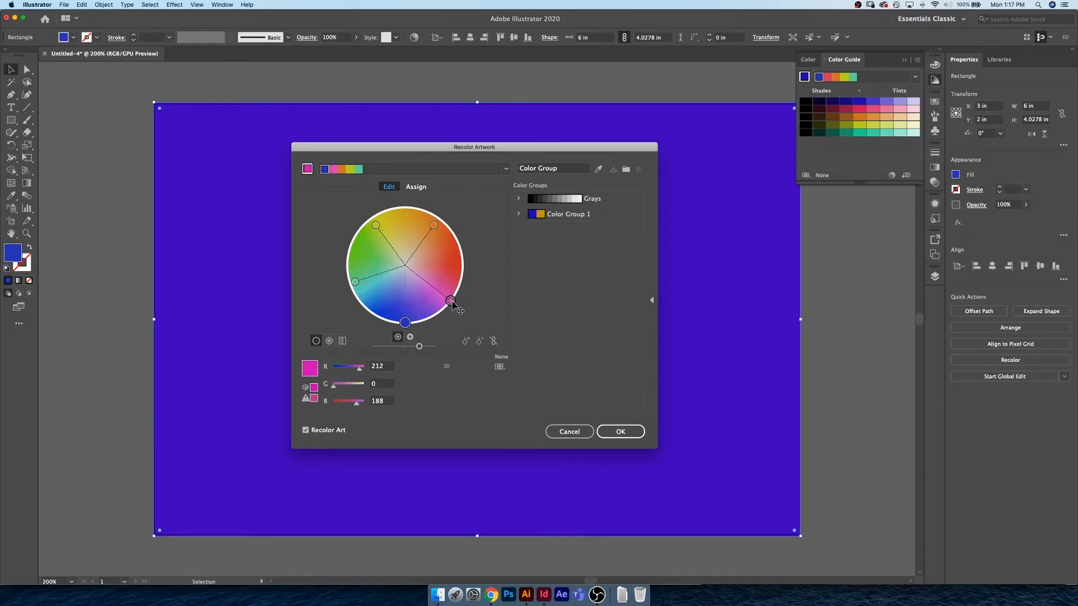
left_click_drag(355, 281, 357, 301)
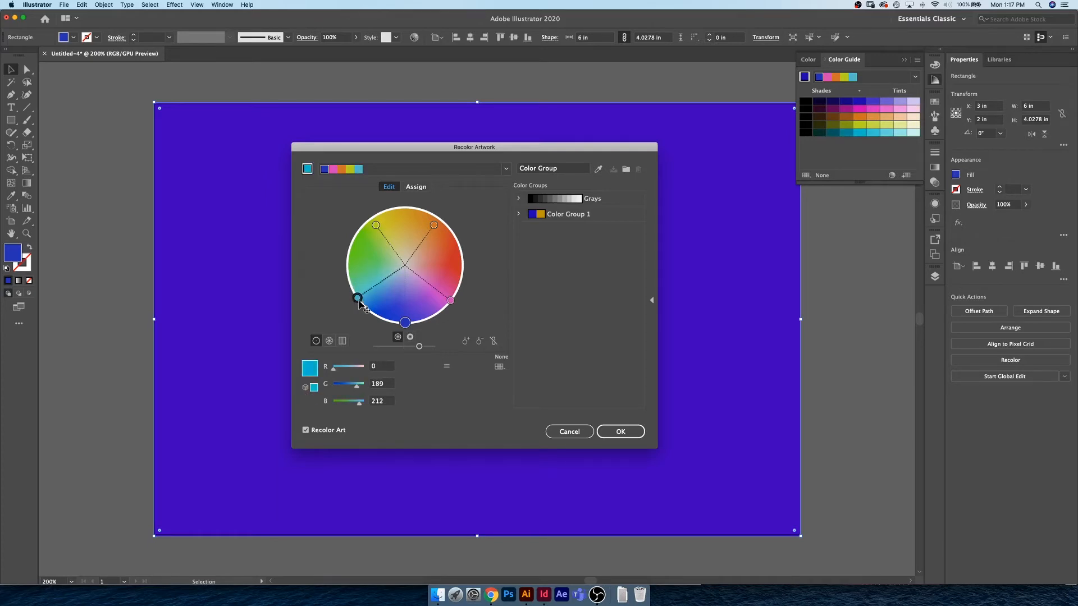
mouse_move(438, 228)
left_mouse_down()
mouse_move(460, 240)
mouse_move(467, 229)
left_mouse_up()
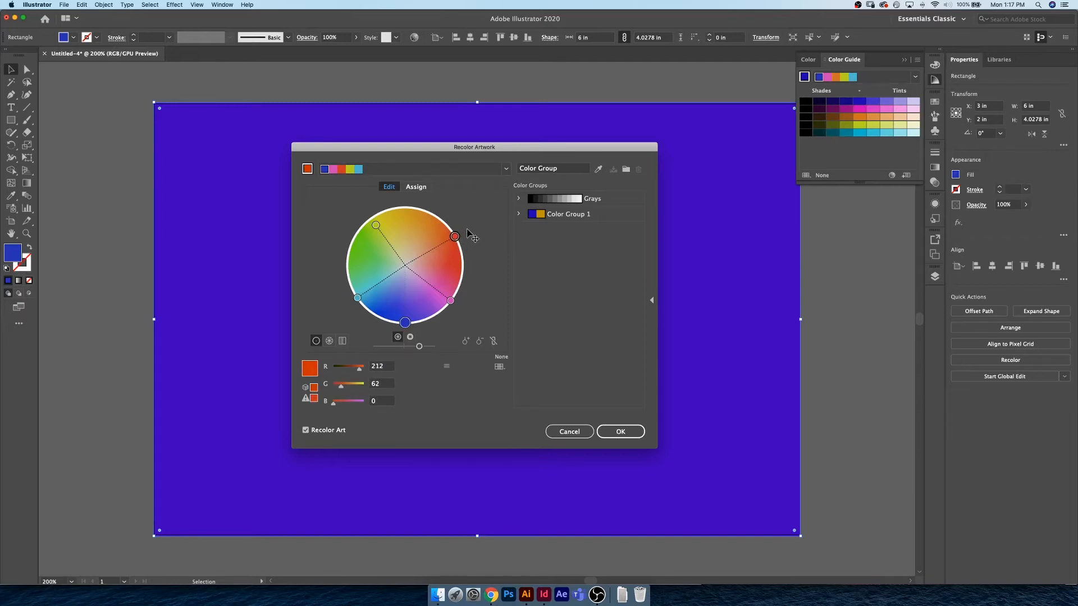
mouse_move(375, 226)
left_mouse_down()
mouse_move(351, 221)
mouse_move(361, 229)
left_mouse_up()
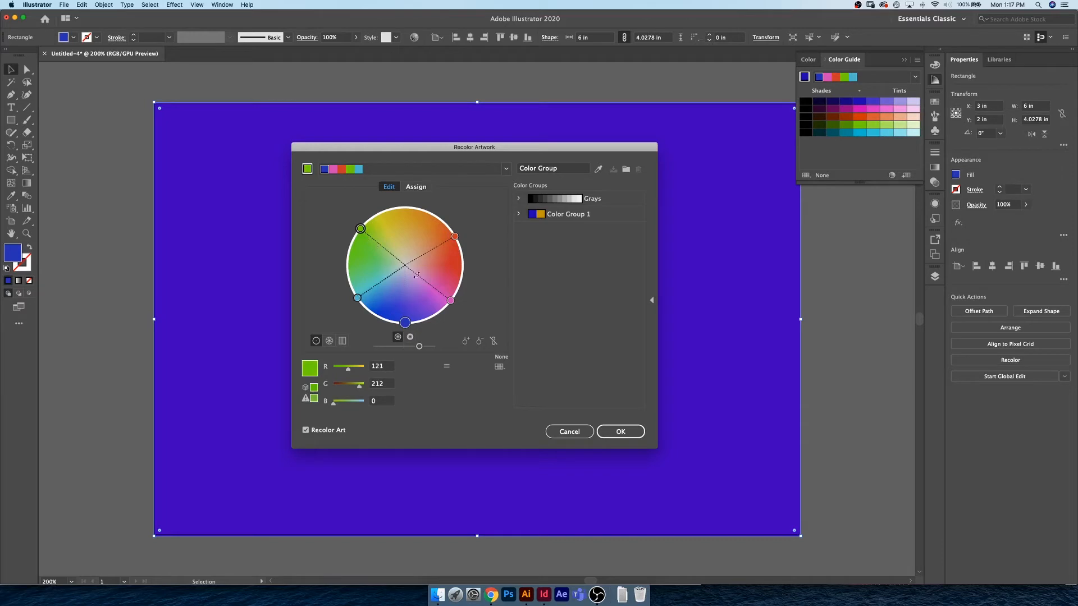
left_click_drag(455, 236, 458, 227)
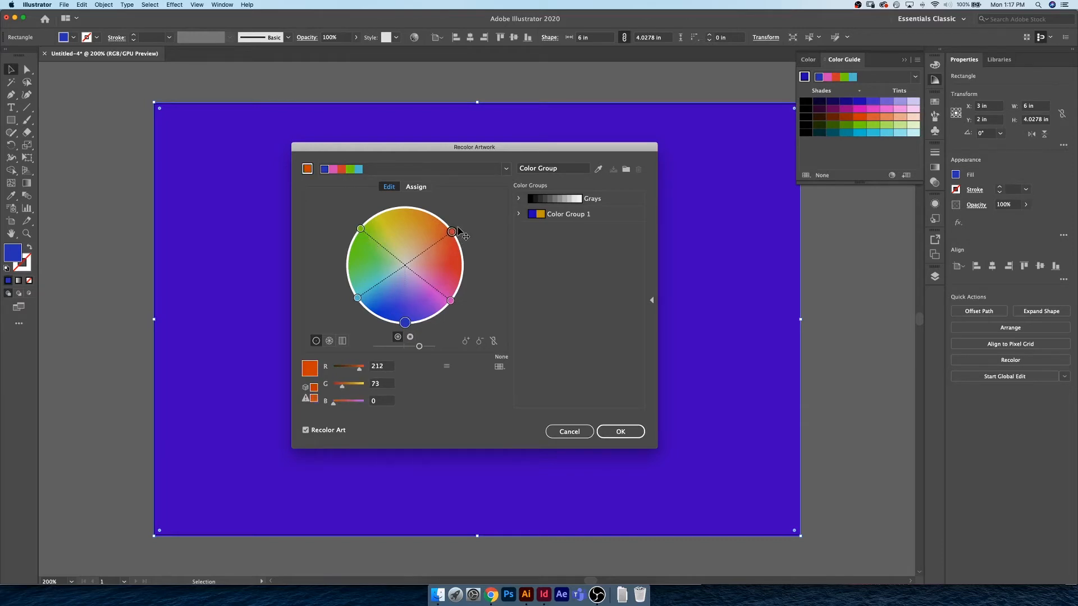
Fine-tune the base blue to RGB 30, 0, 186, cyan to 0, 190, 212 and magenta to 212, 0, 183, and accept the recolor
left_click(405, 322)
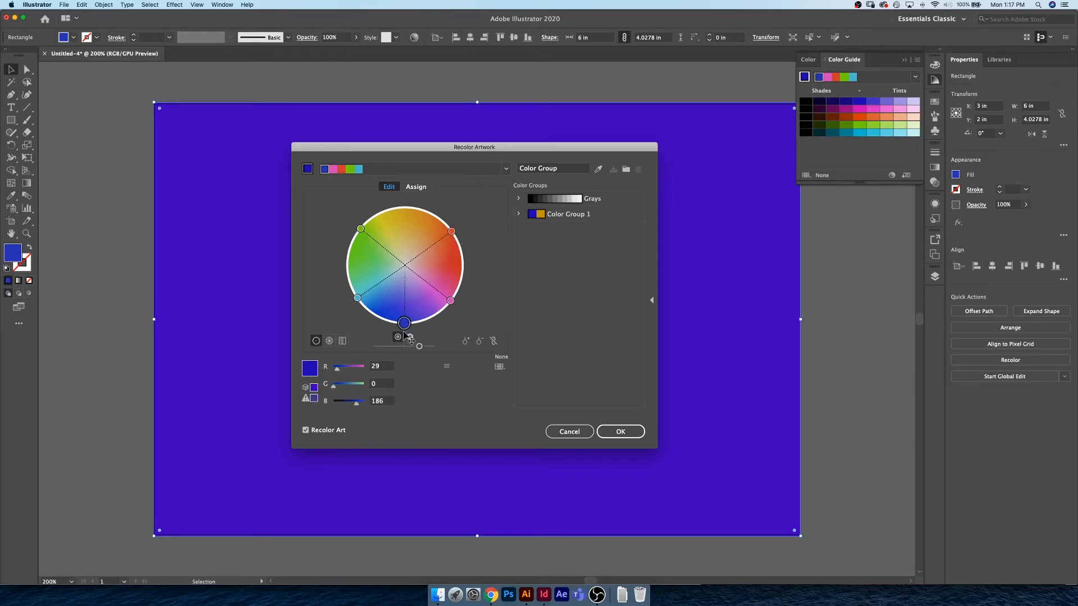
left_click_drag(403, 331, 404, 333)
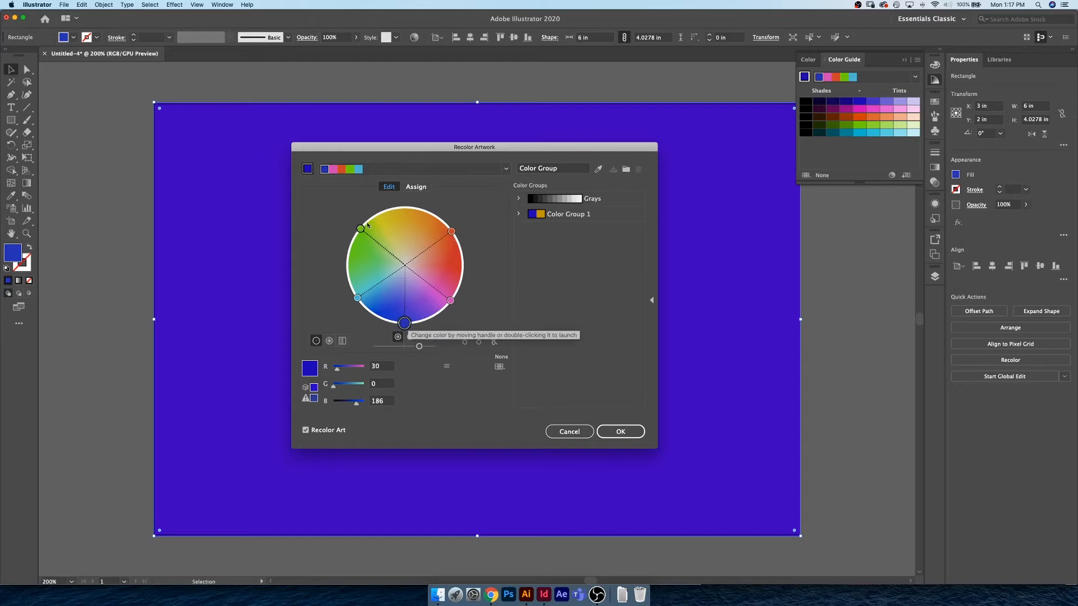
left_click(357, 299)
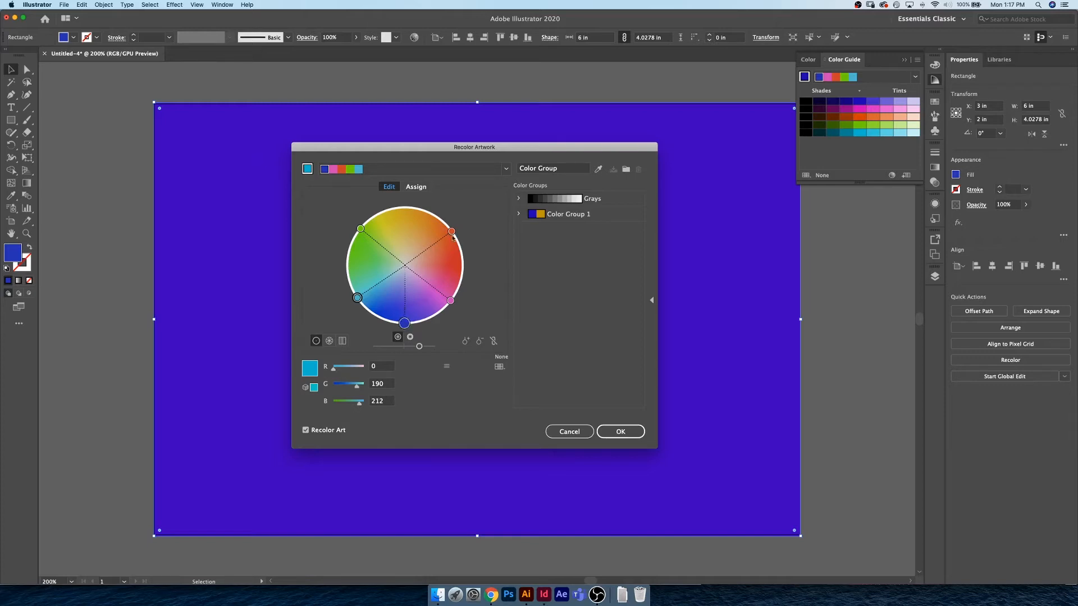
left_click(451, 301)
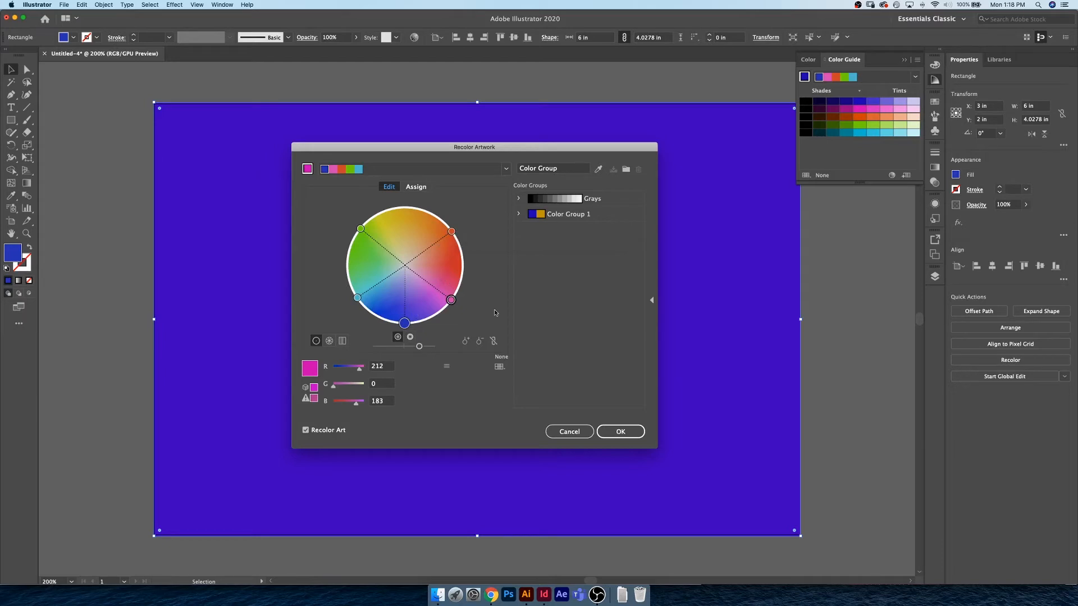
left_click(626, 431)
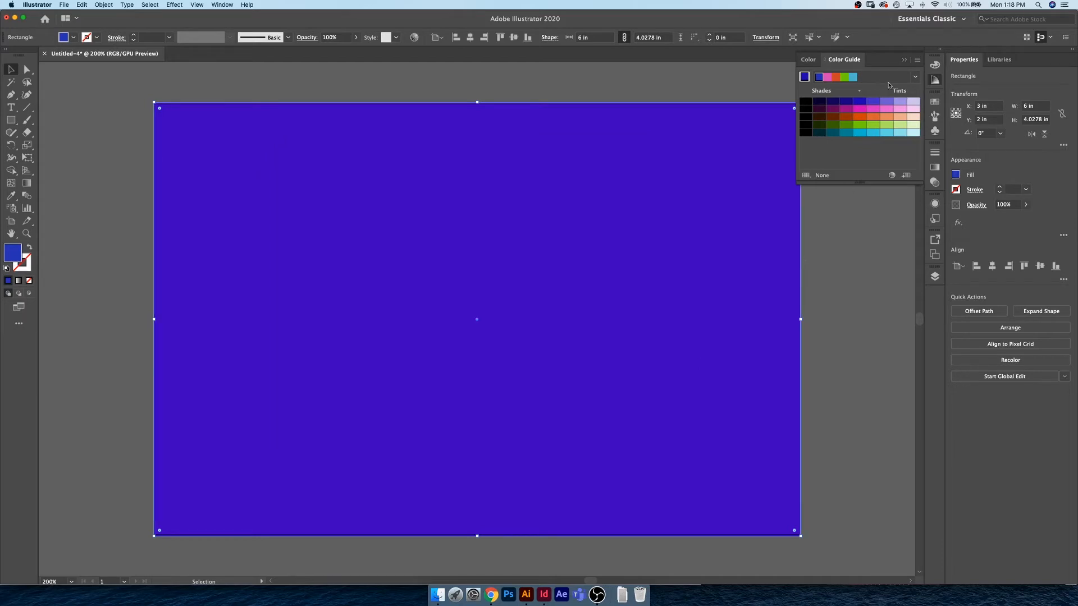
Save the five base colors of the edited harmony from the Color Guide as a new color group in Swatches
left_click(861, 103)
left_click(860, 133, "shift")
left_click(935, 102)
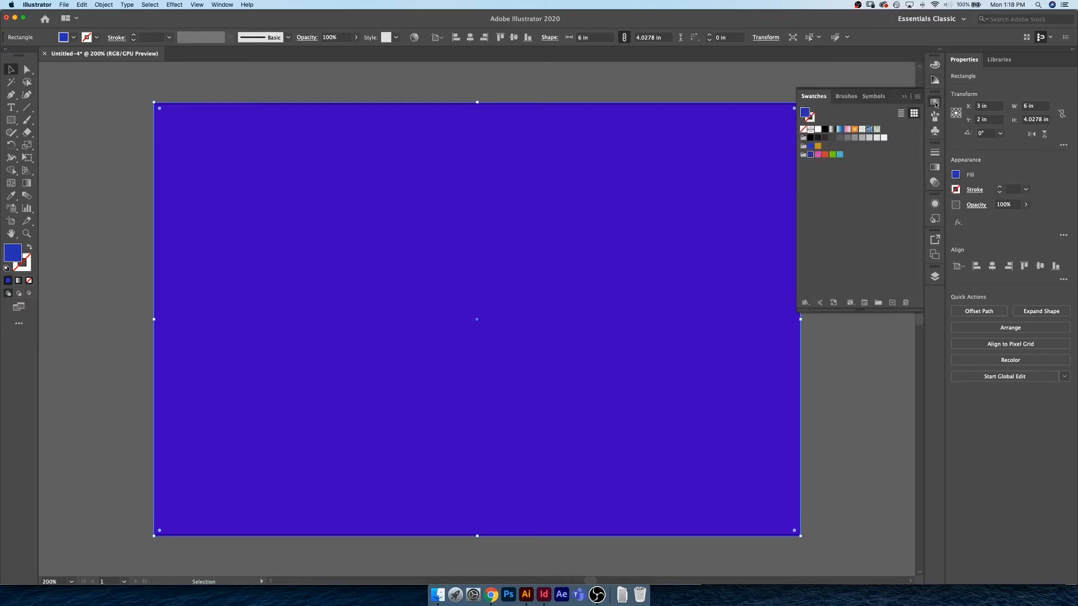
Move the pink, orange, green and cyan swatches from the new group into the existing blue-and-gold color group
left_click(818, 155)
left_click(839, 156, "shift")
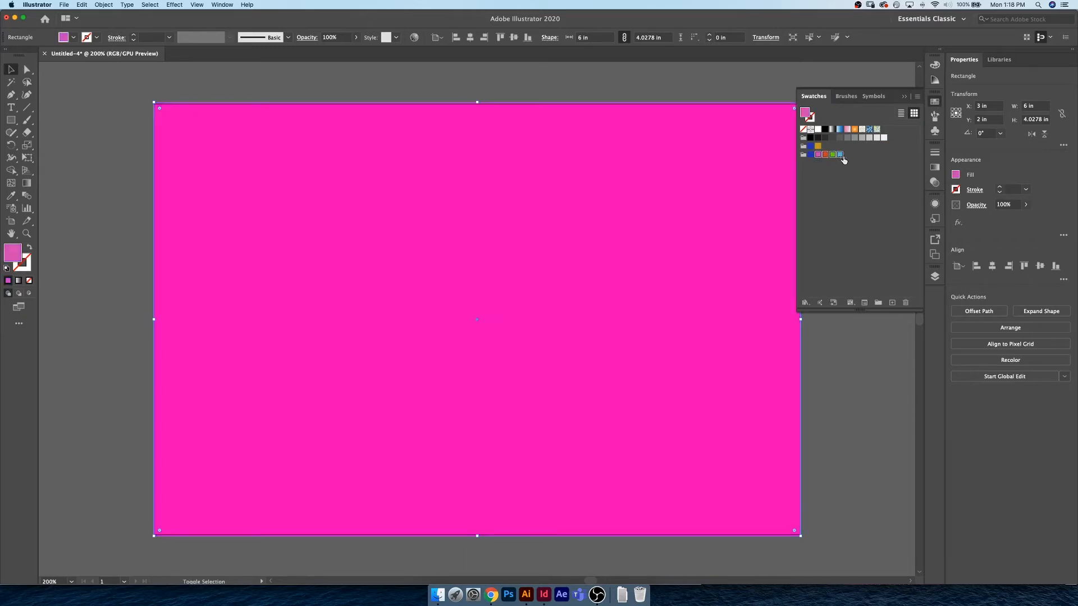
left_click_drag(820, 156, 824, 147)
left_click(841, 163)
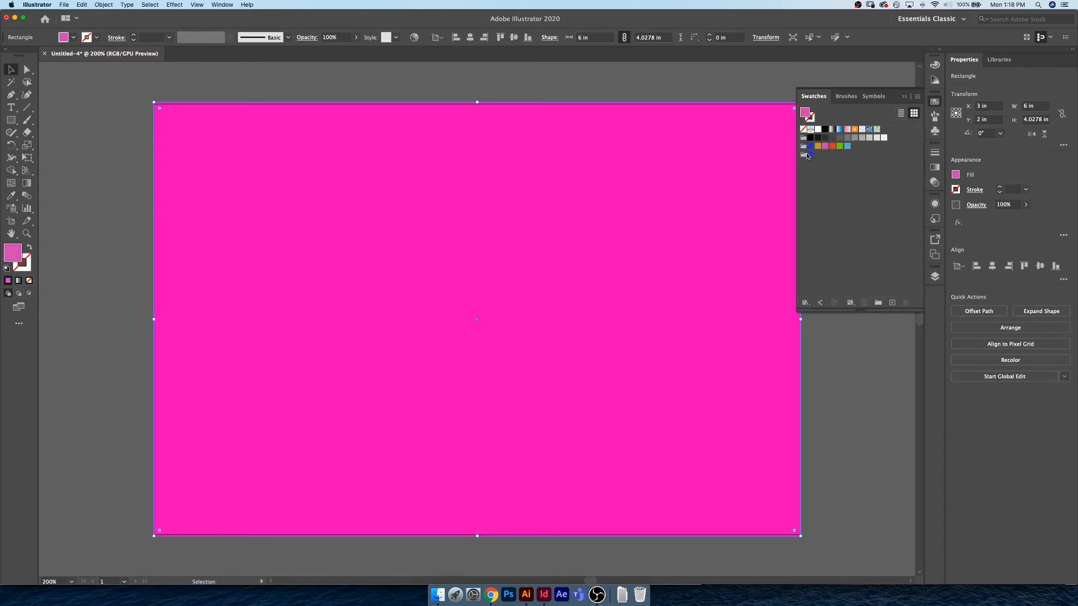
Delete the leftover color group containing only the duplicate blue, and deselect the rectangle
left_click(803, 156)
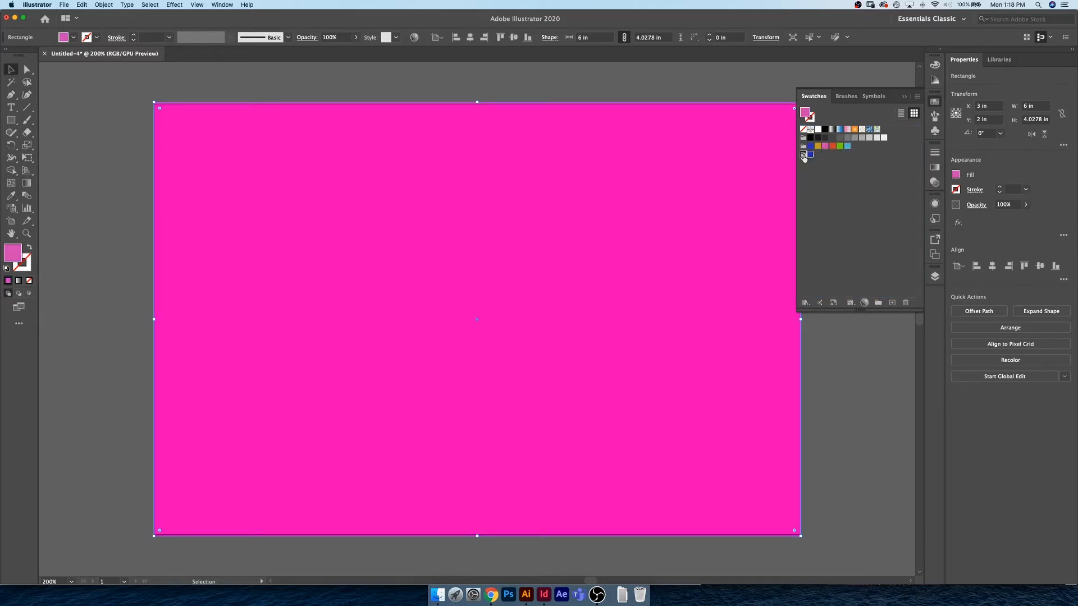
left_click(906, 303)
left_click(576, 315)
left_click(579, 92)
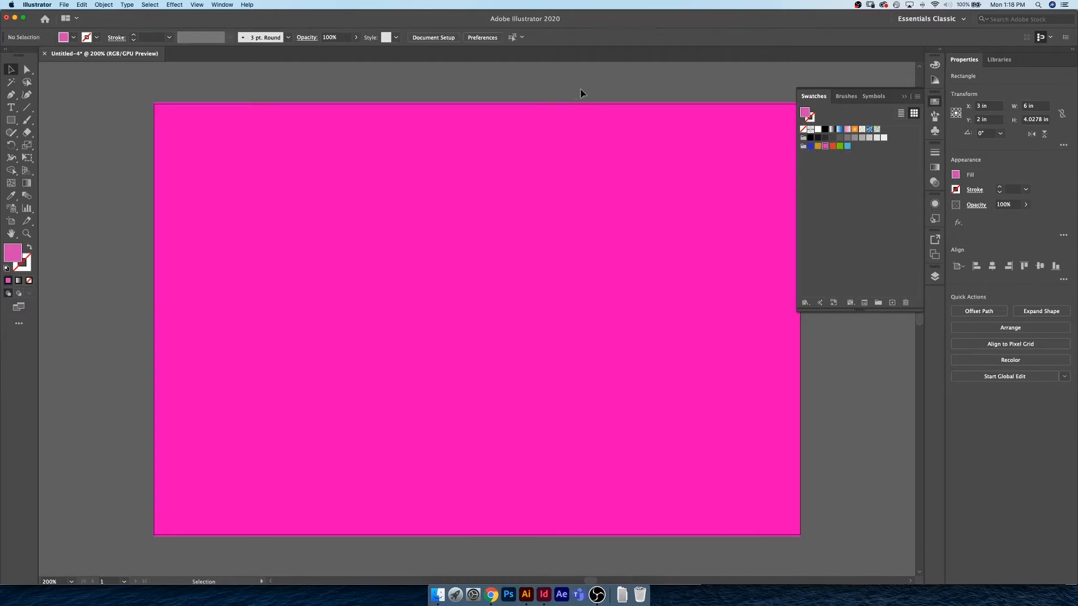
Apply the default white-to-black linear gradient fill to the rectangle and check where the Gradient panel can be enabled
left_click(476, 230)
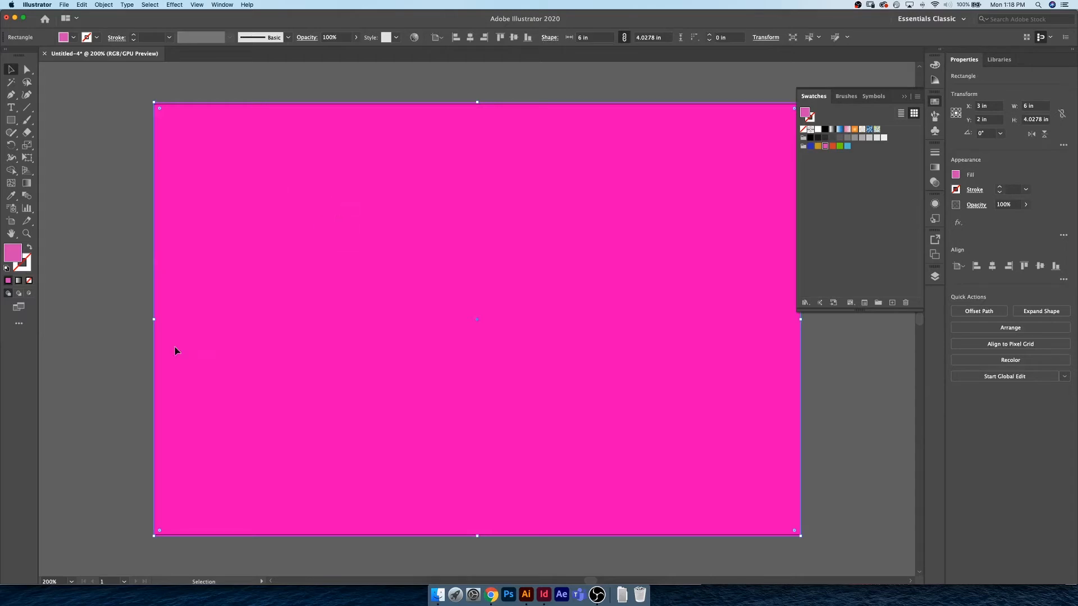
left_click(18, 282)
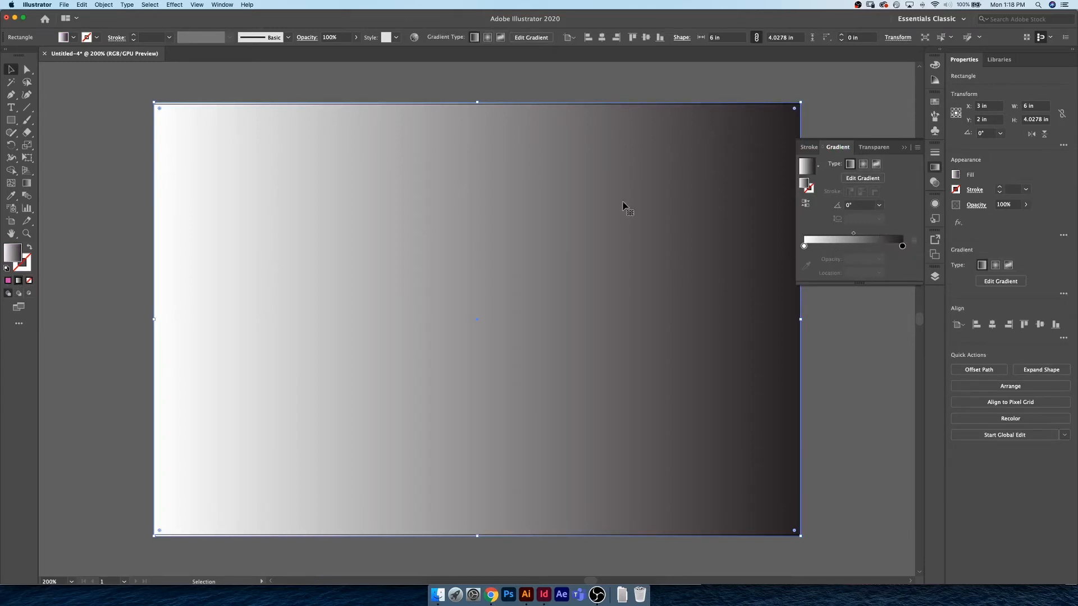
left_click(227, 6)
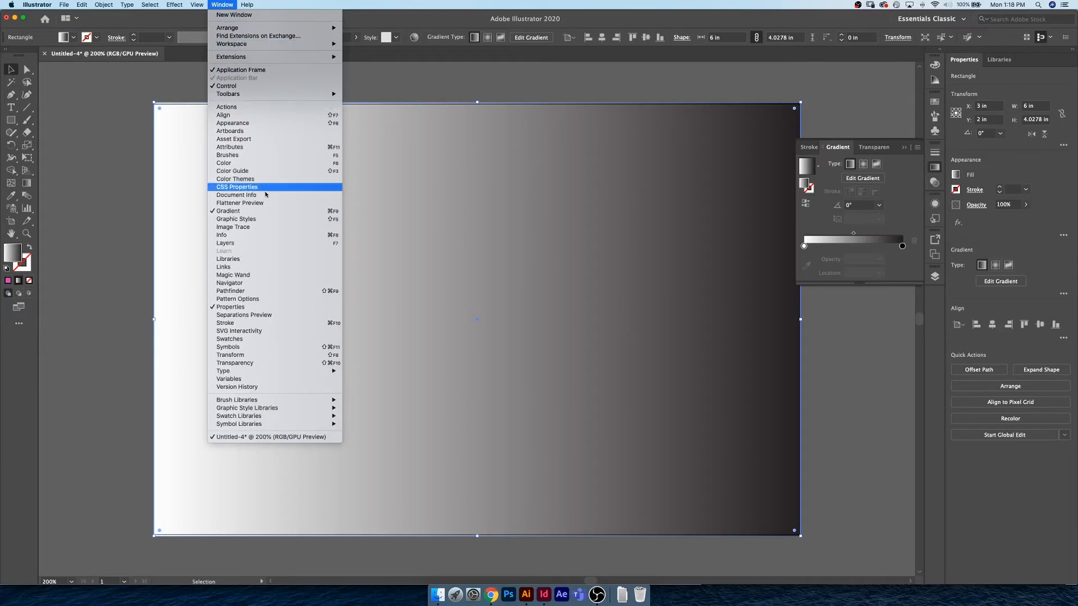
left_click(842, 100)
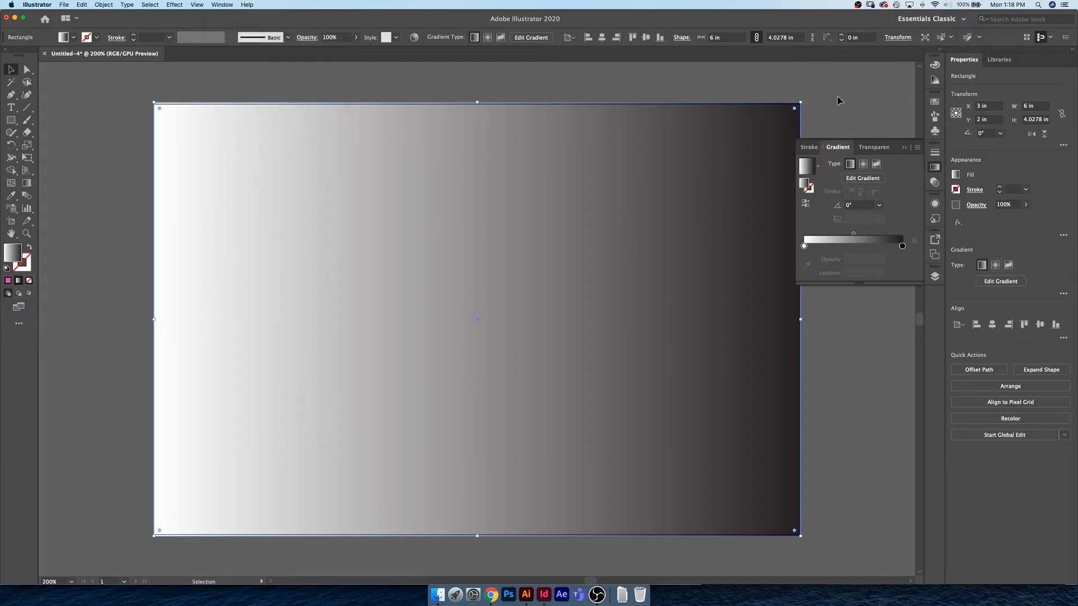
Try hiding the Gradient panel's options and show them again
left_click(918, 152)
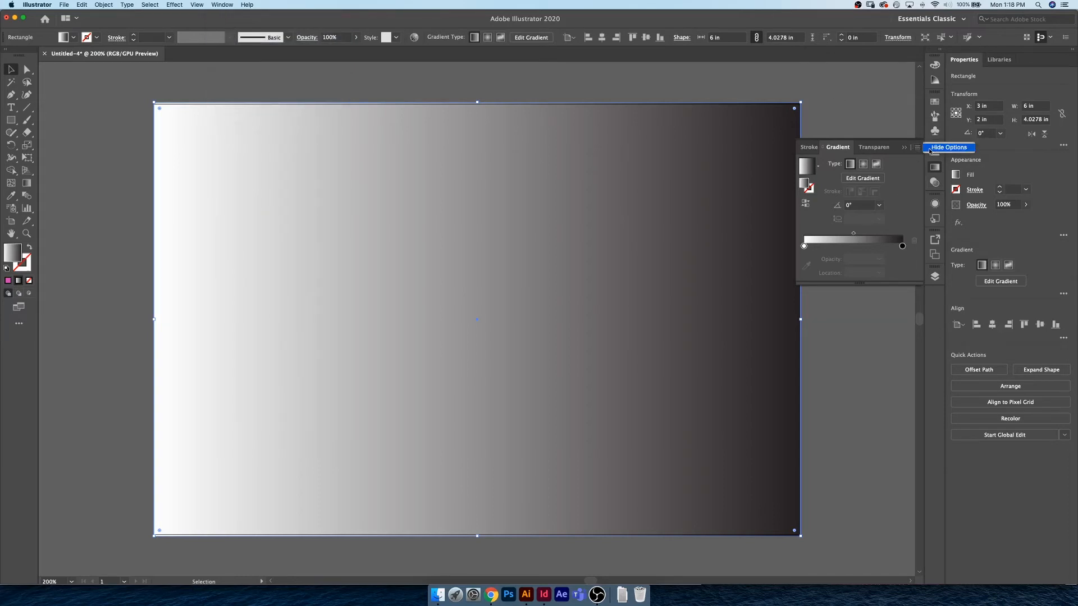
left_click(946, 148)
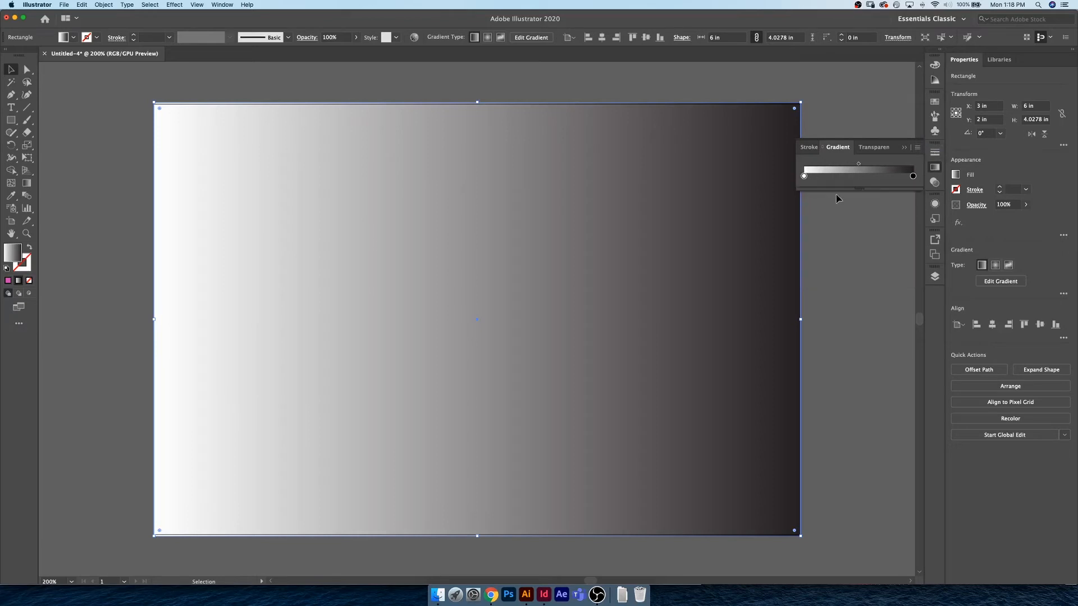
left_click(917, 150)
left_click(948, 148)
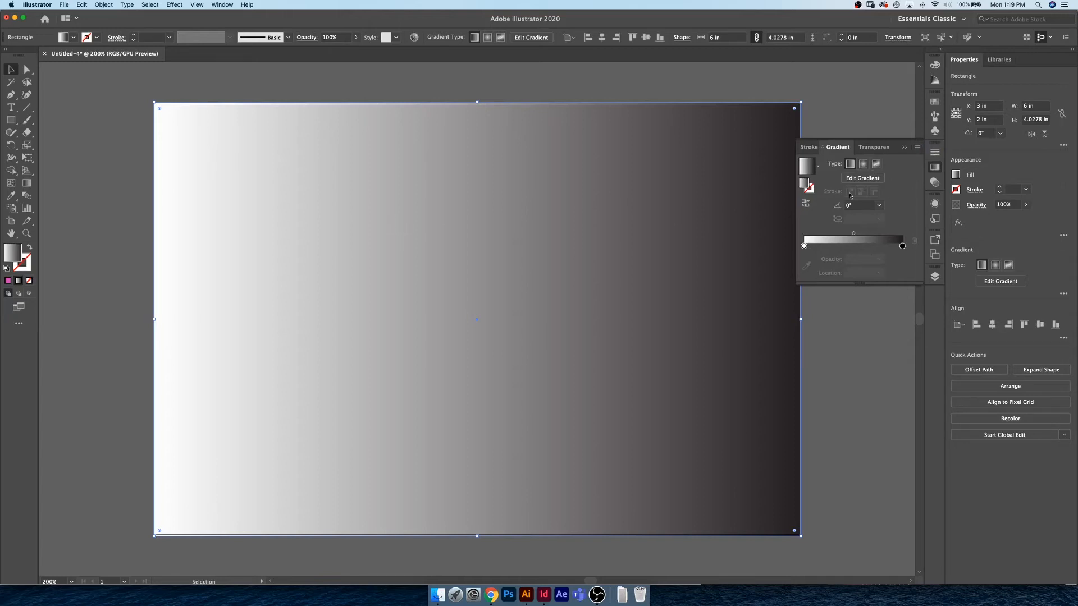
Try the radial and freeform gradient types on the rectangle, inspect the freeform color points, and return the fill to linear
left_click(863, 165)
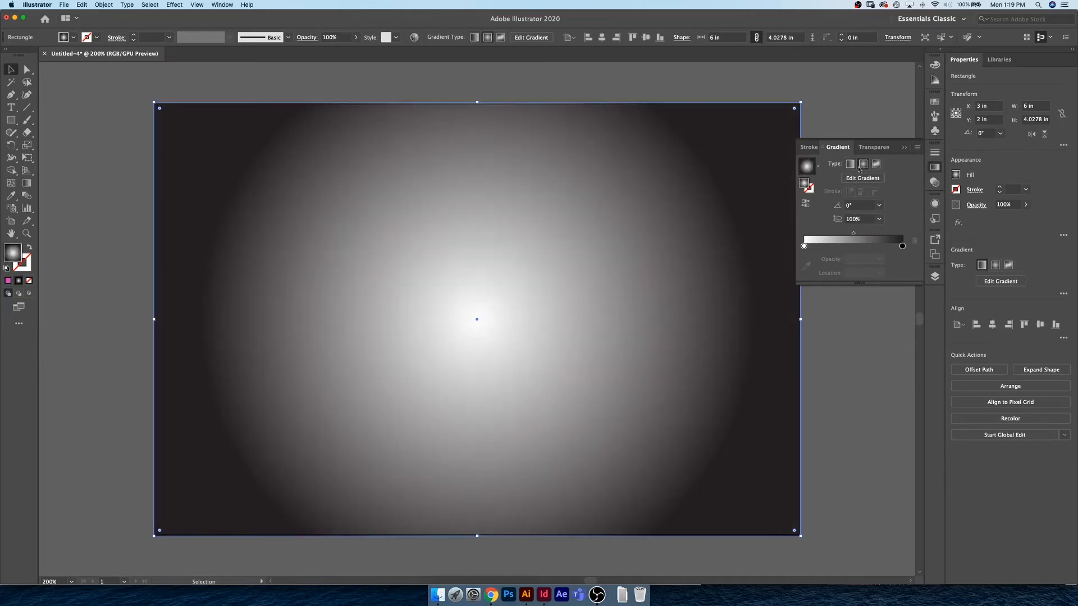
left_click(850, 164)
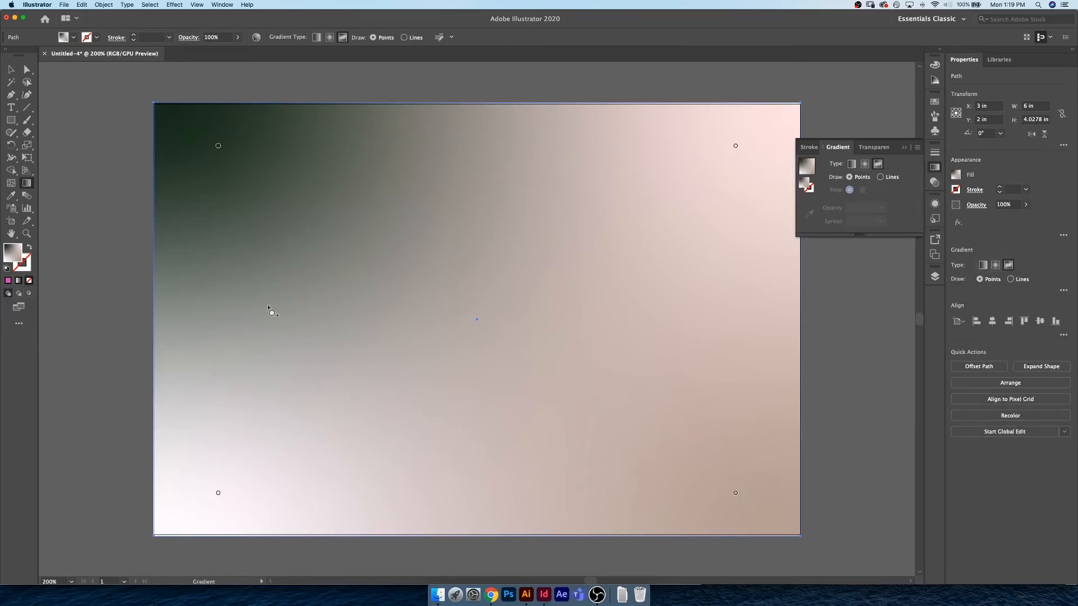
left_click(219, 146)
left_click(736, 493)
left_click(851, 164)
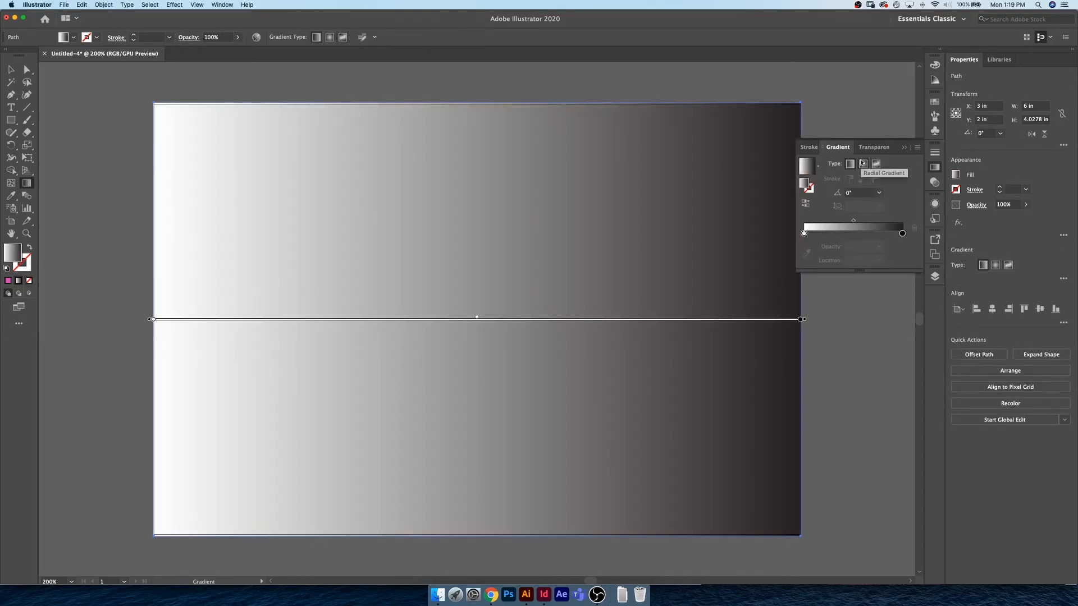
Try rotating the linear gradient through positive and negative angles in 10° increments, and set the angle back to 0°
left_click(860, 193)
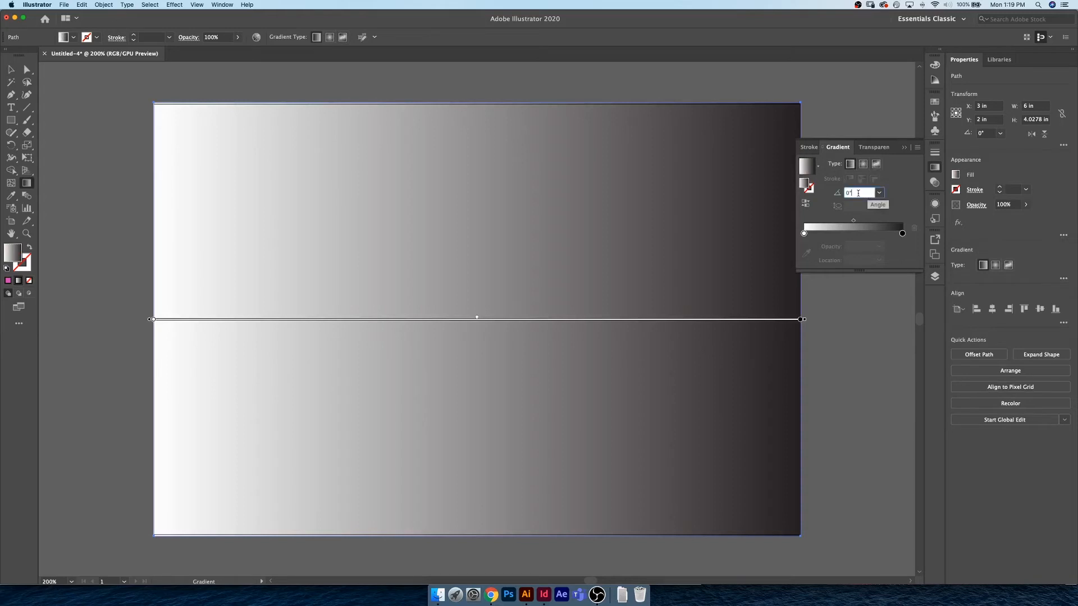
key("Return")
key("shift+Up")
key("shift+Up")
key("shift+Up")
key("shift+Up")
key("shift+Up")
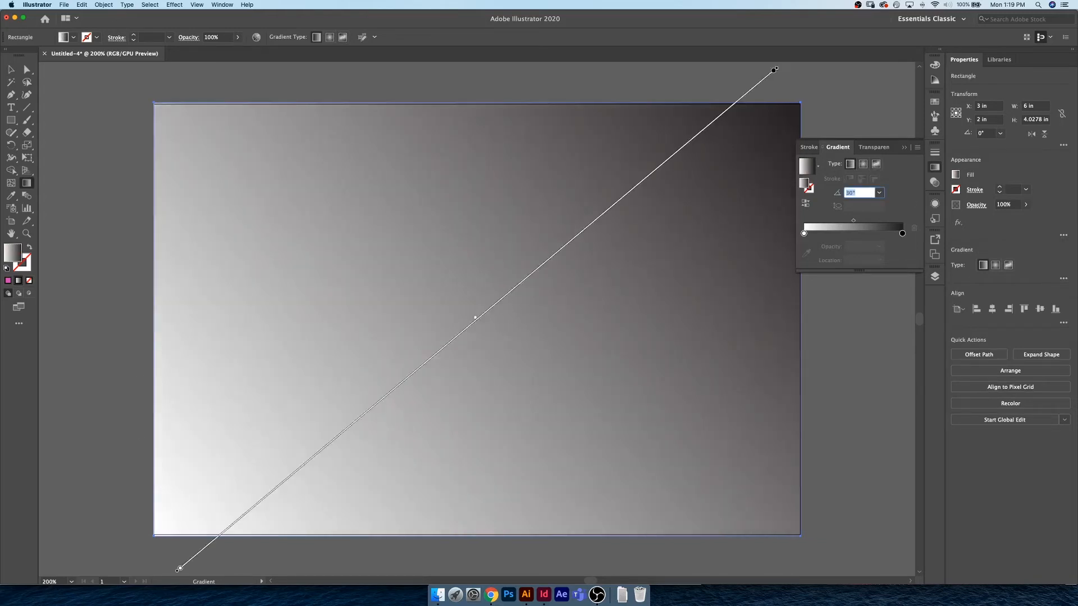
key("shift+Down")
key("shift+Down")
key("shift+Down")
key("shift+Down")
key("shift+Down")
key("shift+Down")
key("shift+Down")
key("shift+Down")
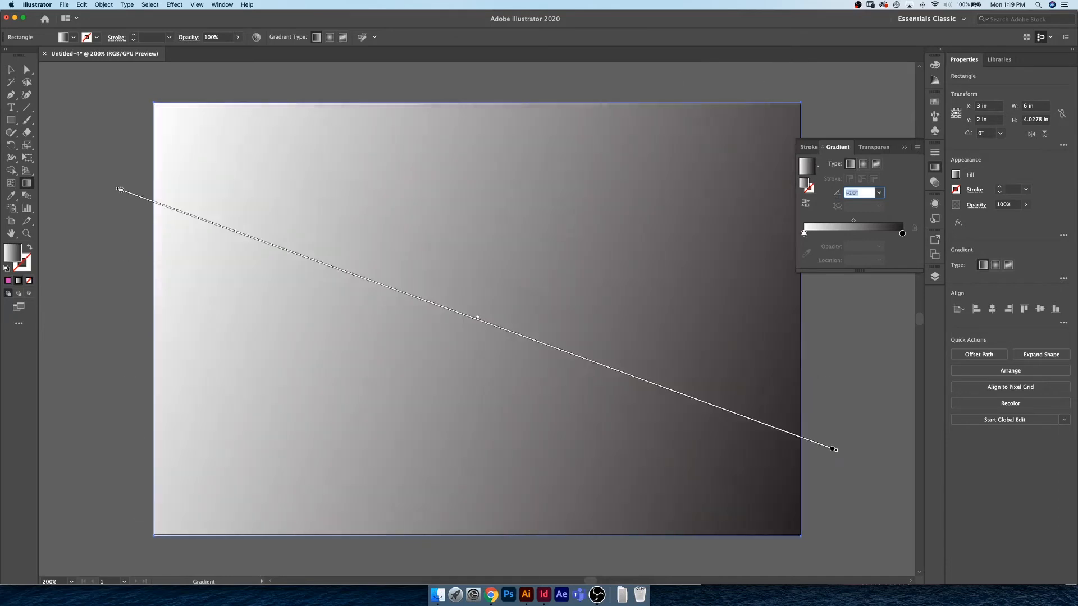
key("shift+Up")
key("shift+Up")
key("shift+Up")
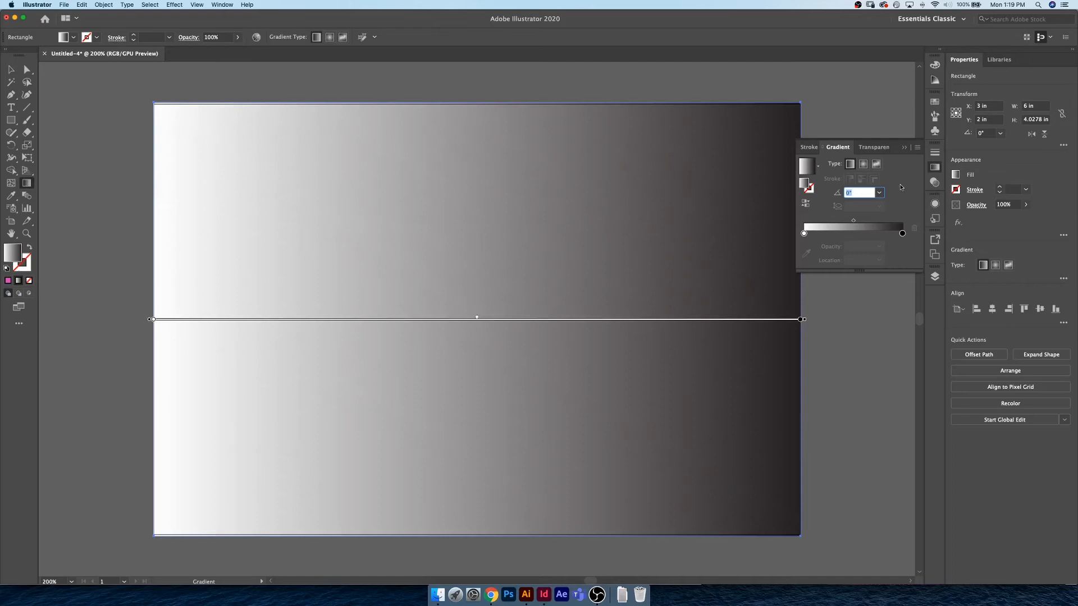
Change the rectangle's gradient to radial, try rotating it in 10° increments, and set its angle back to 0°
left_click(863, 163)
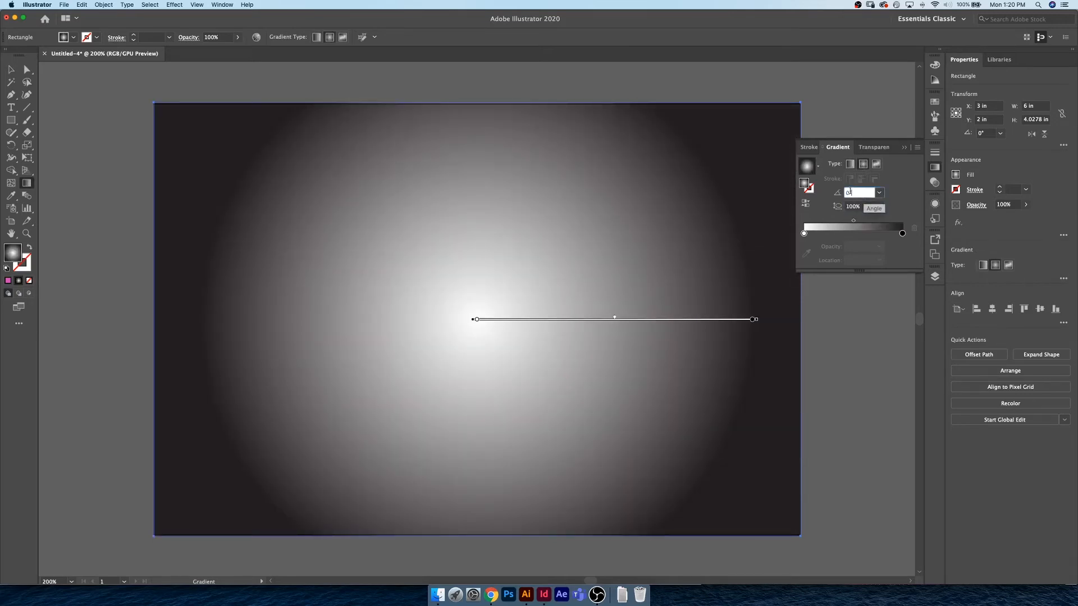
key("shift+Up")
key("shift+Up")
key("shift+Up")
key("shift+Up")
key("shift+Up")
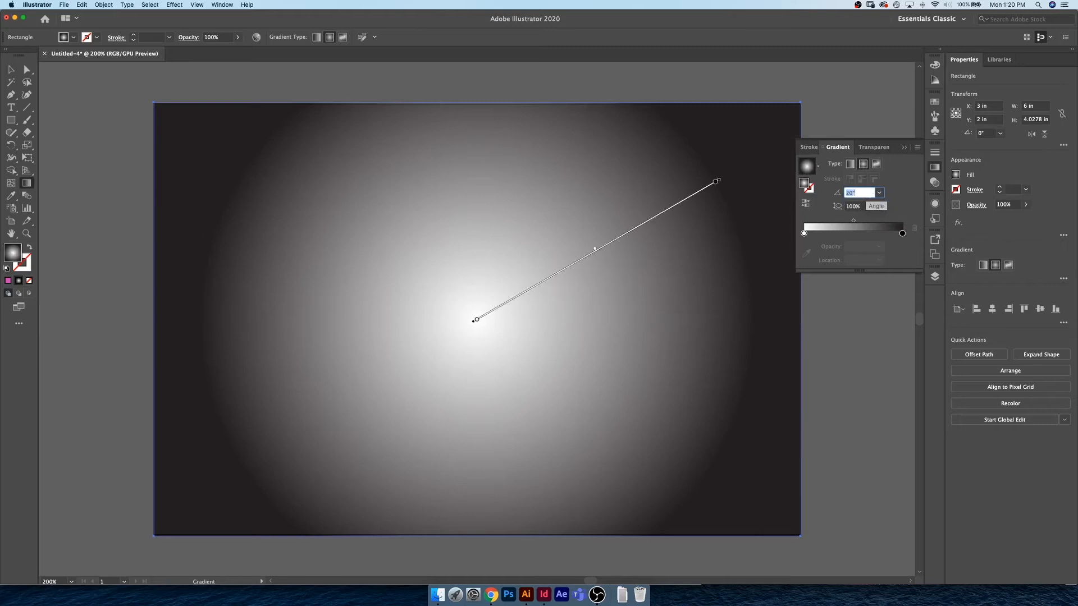
key("shift+Down")
key("shift+Down")
key("shift+Down")
key("shift+Down")
key("shift+Down")
key("shift+Down")
key("shift+Down")
key("shift+Down")
key("shift+Down")
key("shift+Down")
key("shift+Down")
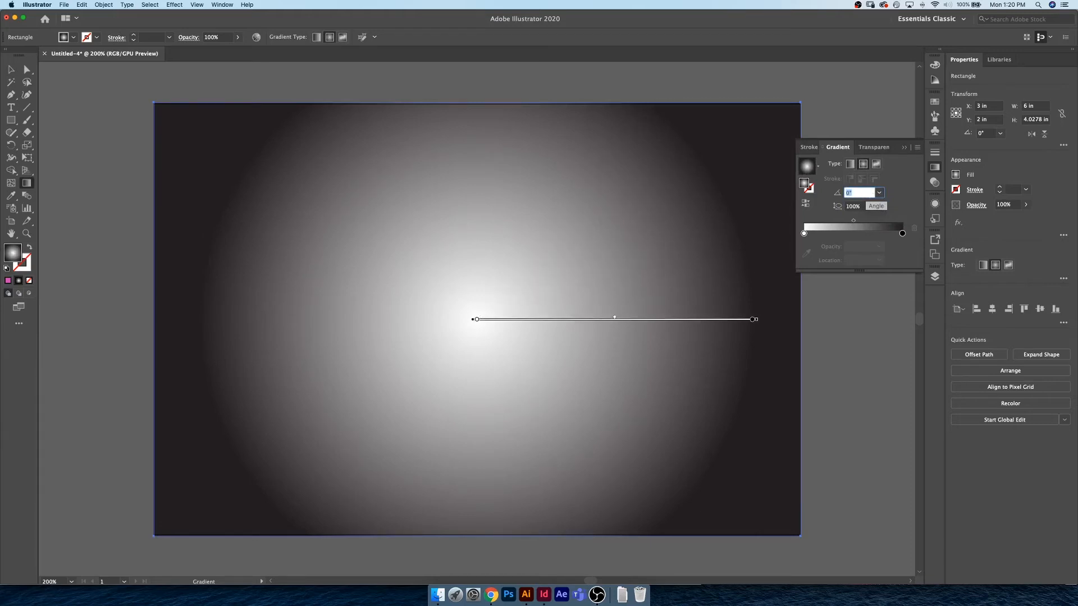
Try rotating the circular radial gradient further in 10° increments
key("shift+Up")
key("shift+Up")
key("shift+Up")
key("shift+Up")
key("shift+Up")
Try increasing and decreasing the radial gradient's aspect ratio in 10% increments, and set it to 50%
key("Tab")
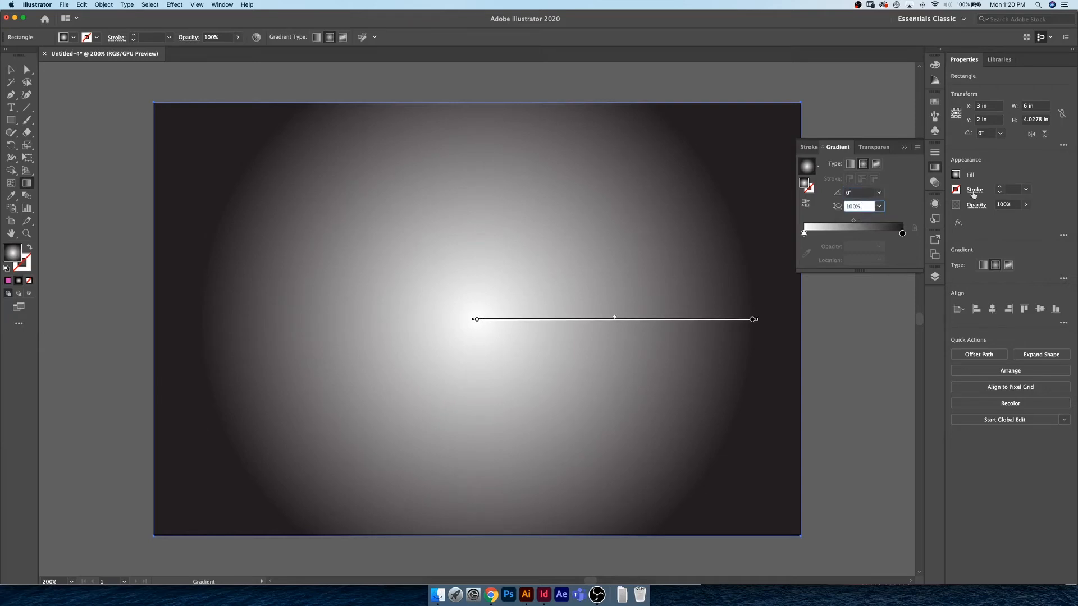
key("shift+Up")
key("shift+Up")
key("shift+Up")
key("shift+Down")
key("shift+Down")
key("shift+Down")
key("shift+Down")
key("shift+Down")
key("shift+Down")
key("shift+Down")
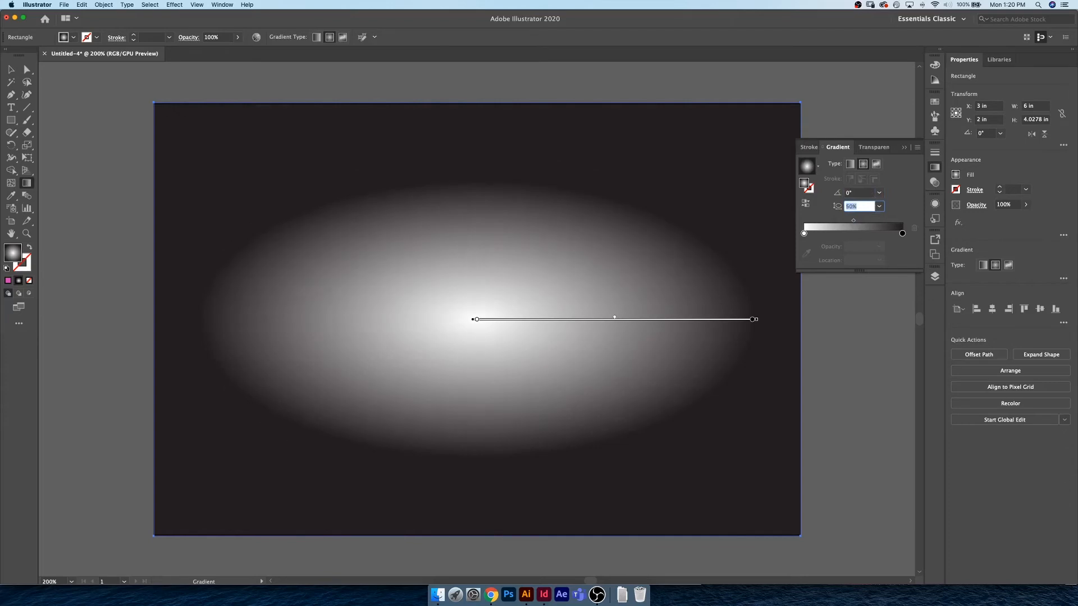
Rotate the flattened radial gradient through positive and negative angles in 10° increments, and set its angle back to 0°
key("shift+Tab")
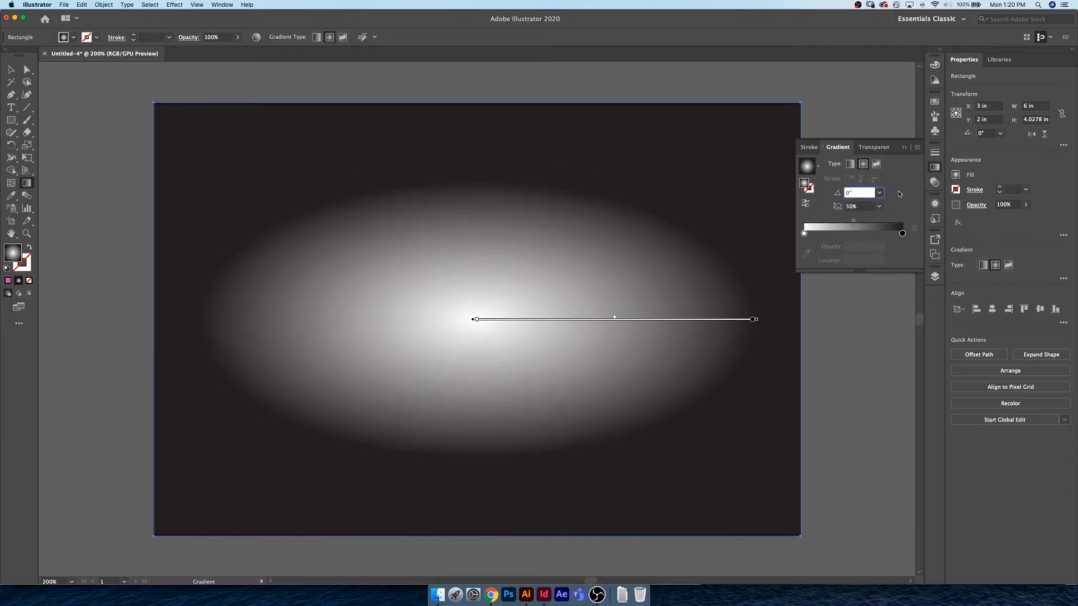
key("shift+Up")
key("shift+Up")
key("shift+Up")
key("shift+Up")
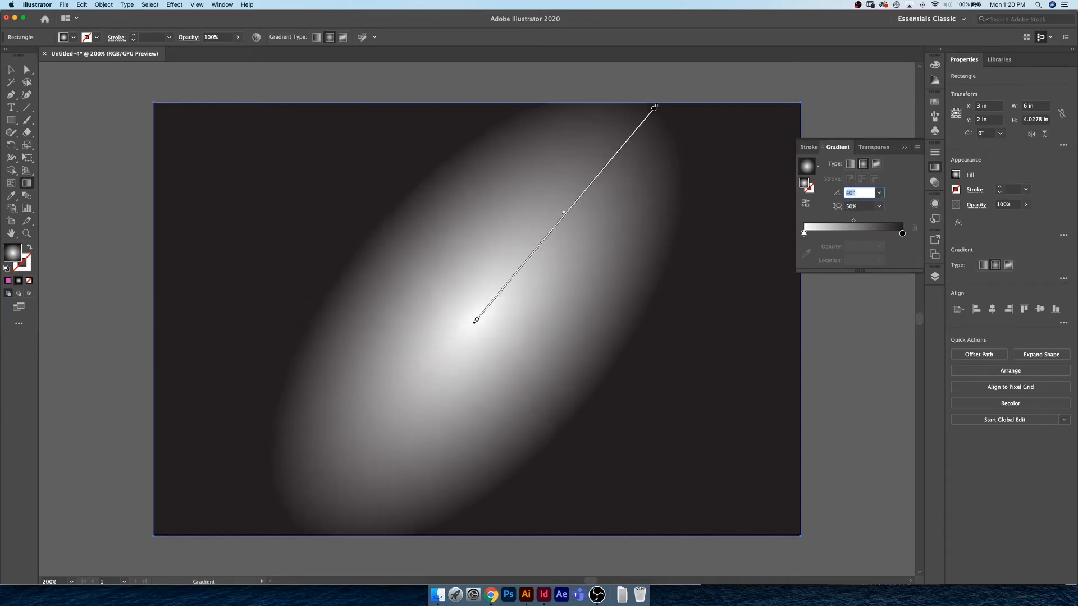
key("shift+Down")
key("shift+Down")
key("shift+Down")
key("shift+Down")
key("shift+Down")
key("shift+Down")
key("shift+Down")
key("shift+Down")
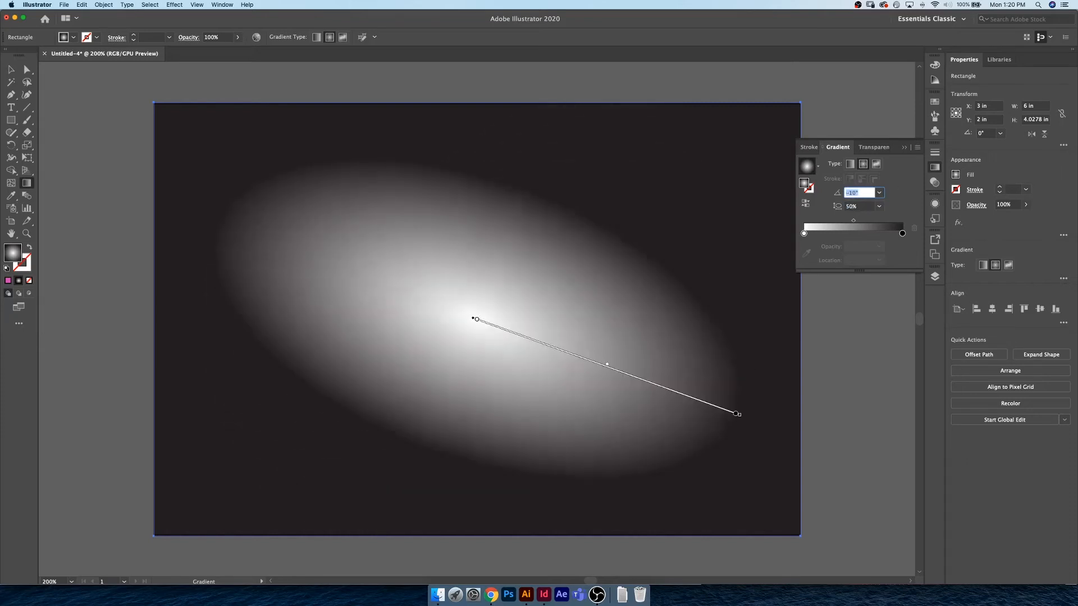
key("shift+Up")
key("shift+Up")
key("shift+Up")
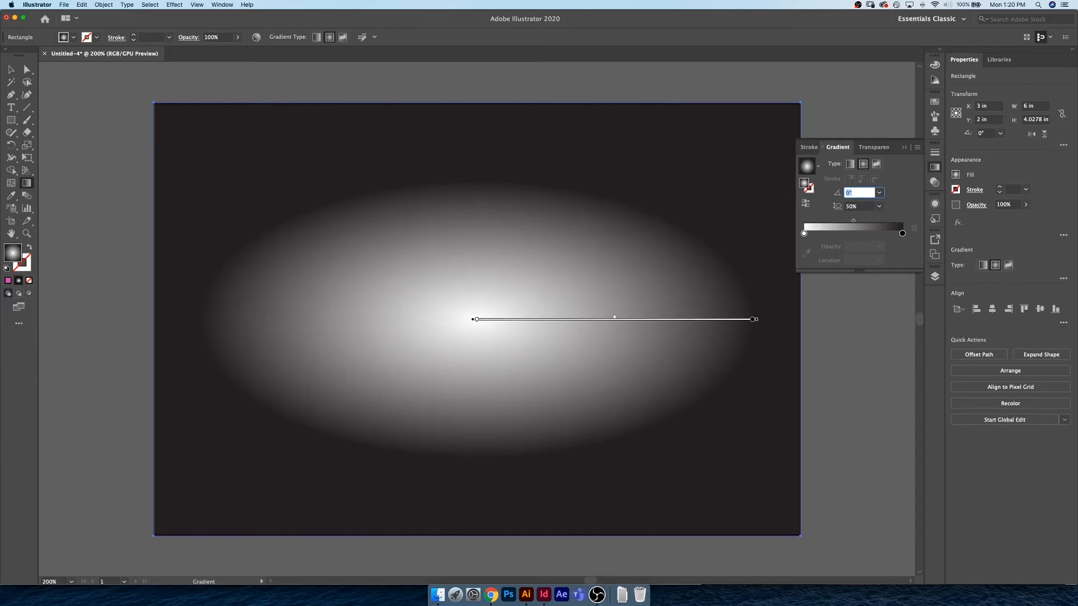
Set the radial gradient's aspect ratio to 100% and switch the rectangle's gradient type to linear
key("Tab")
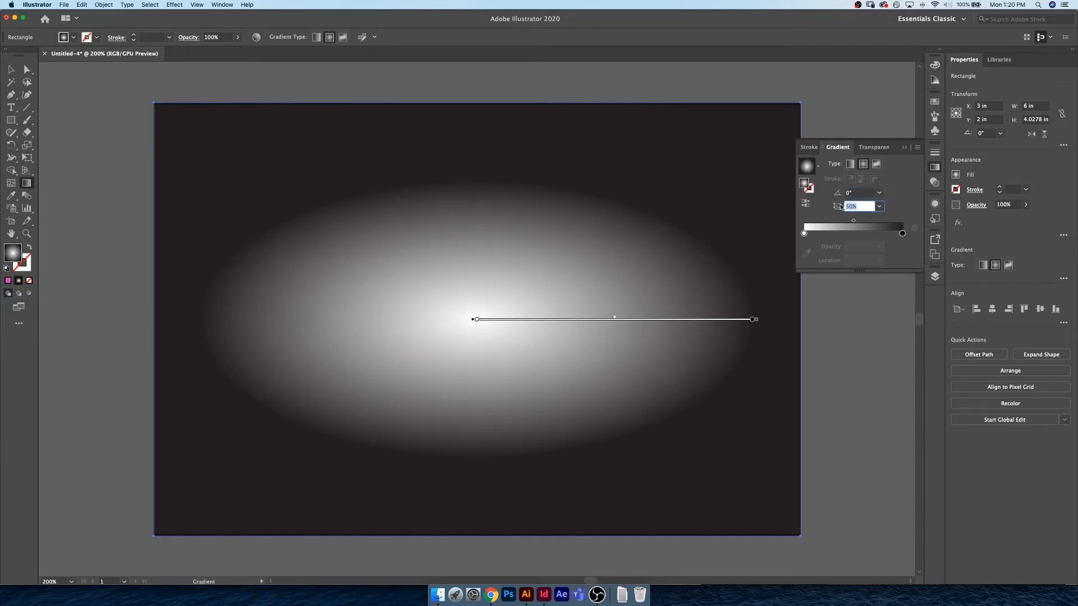
key("shift+Up")
key("shift+Up")
key("shift+Up")
key("shift+Up")
key("shift+Up")
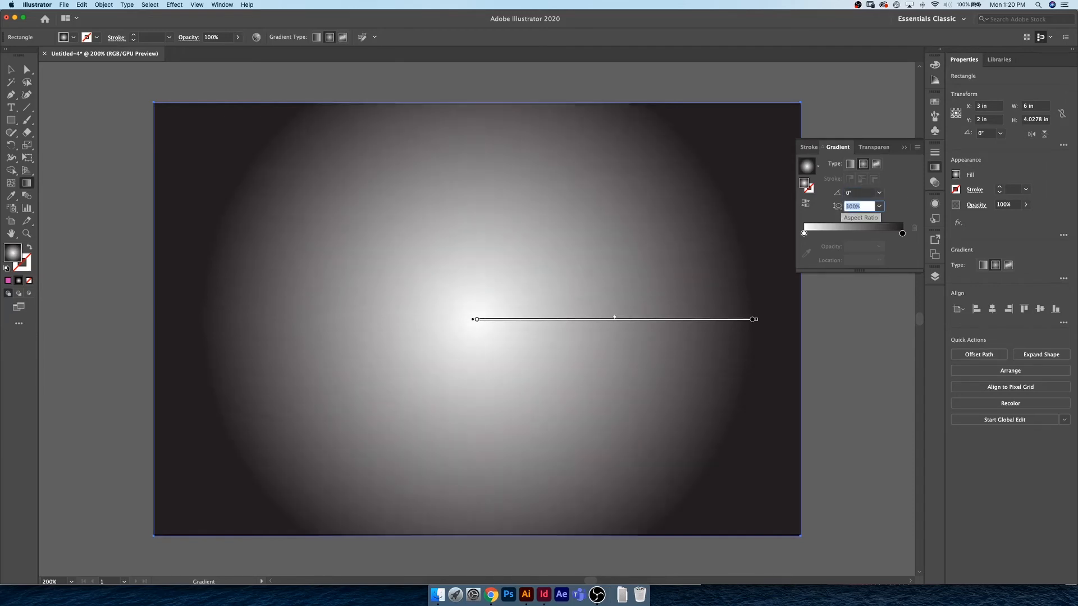
left_click(850, 164)
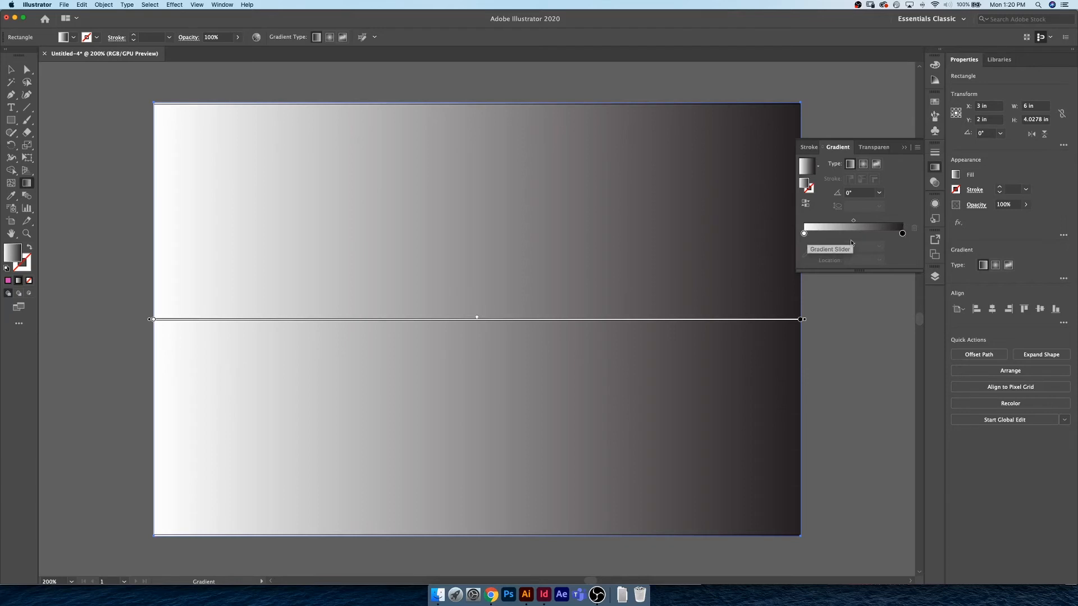
Switch the linear gradient's first color stop to RGB mode and mix a bright blue, 159FFF
double_click(805, 234)
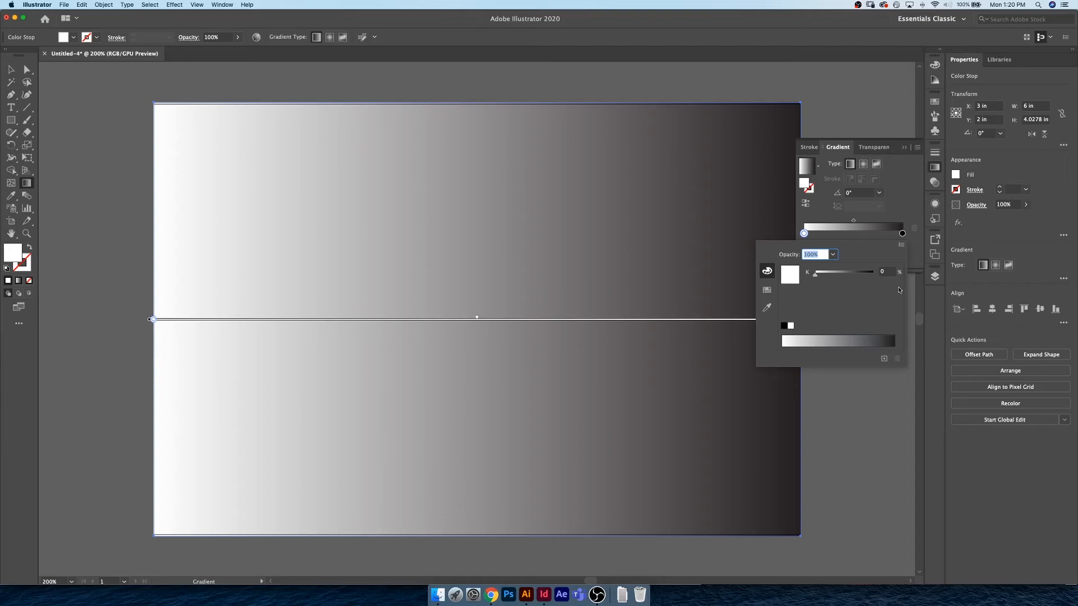
left_click(901, 245)
left_click(917, 259)
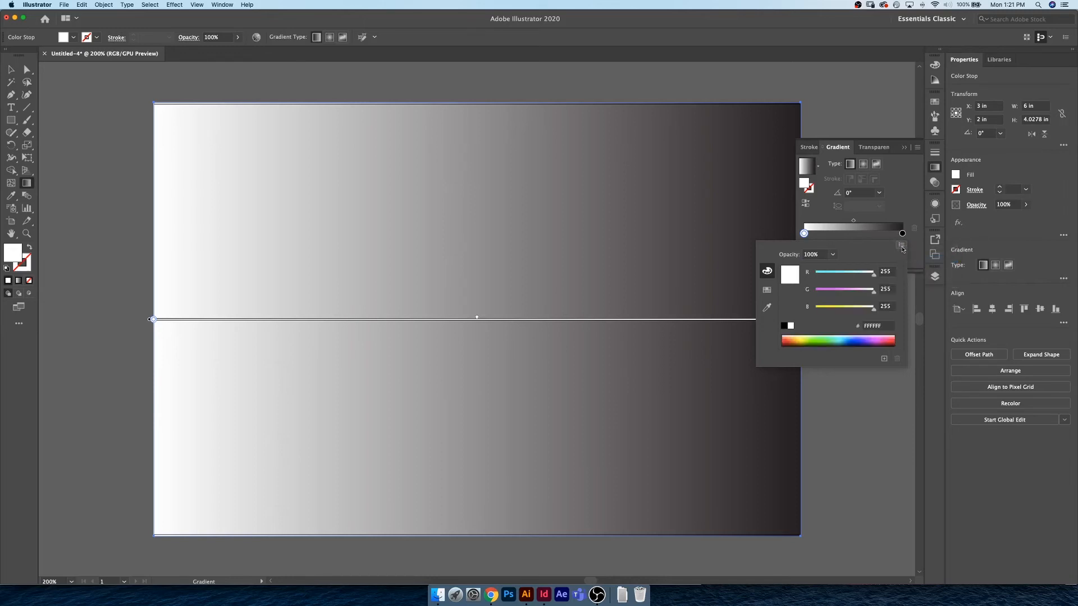
left_click(901, 246)
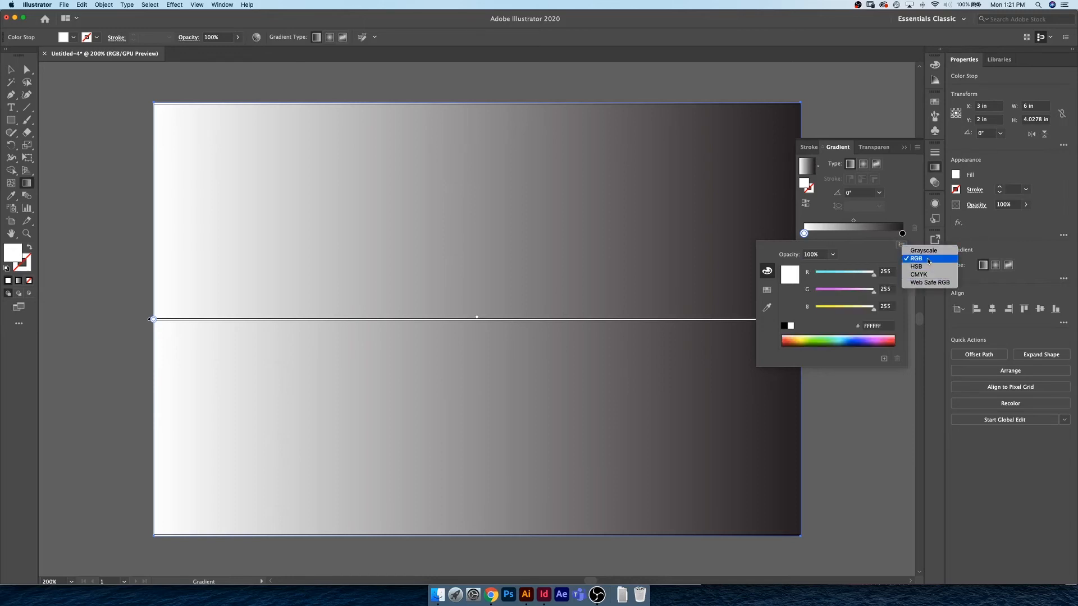
left_click(863, 256)
left_click_drag(865, 274, 851, 291)
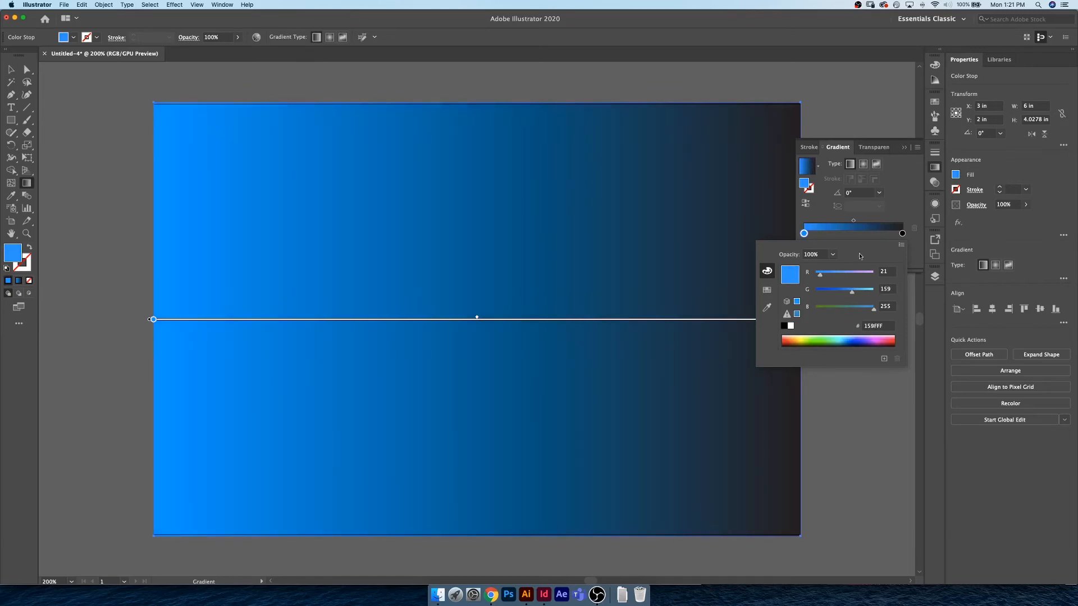
Apply the dark blue swatch to the gradient's first color stop and the light blue swatch to its last stop
left_click(767, 290)
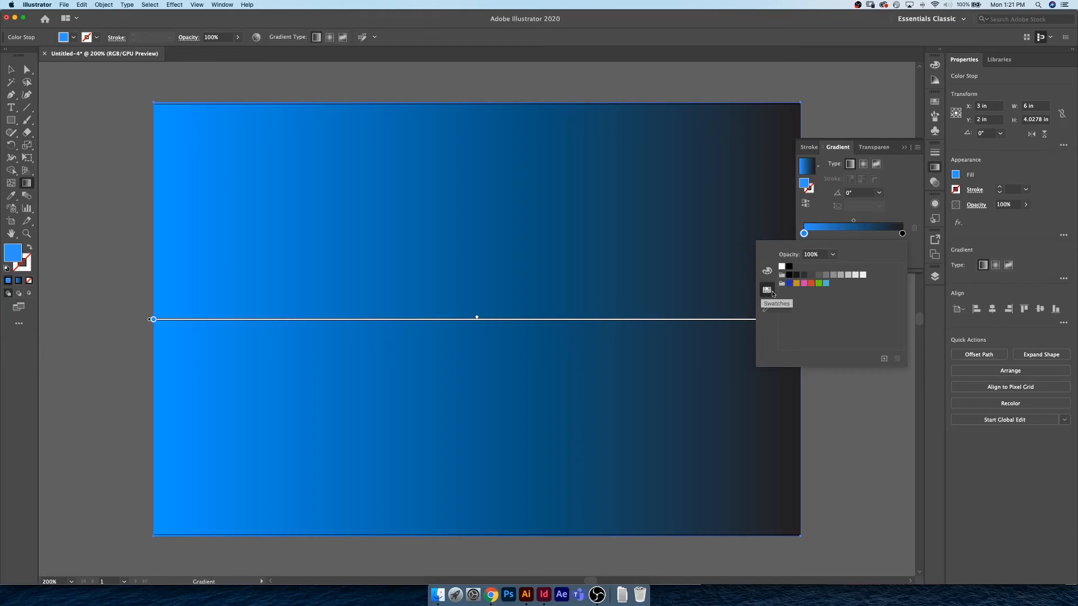
left_click(789, 283)
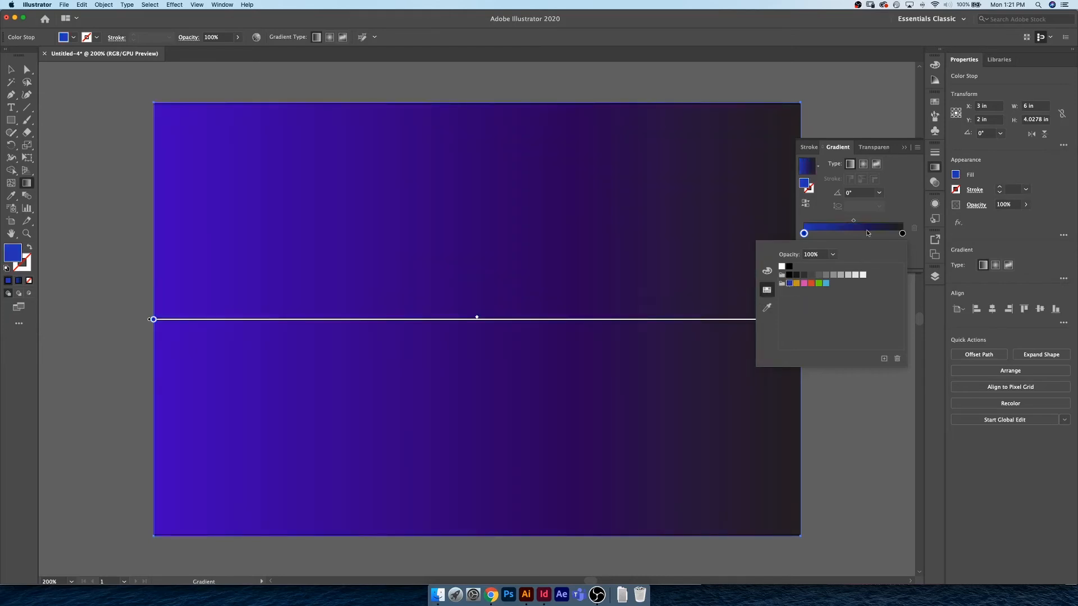
left_click(902, 233)
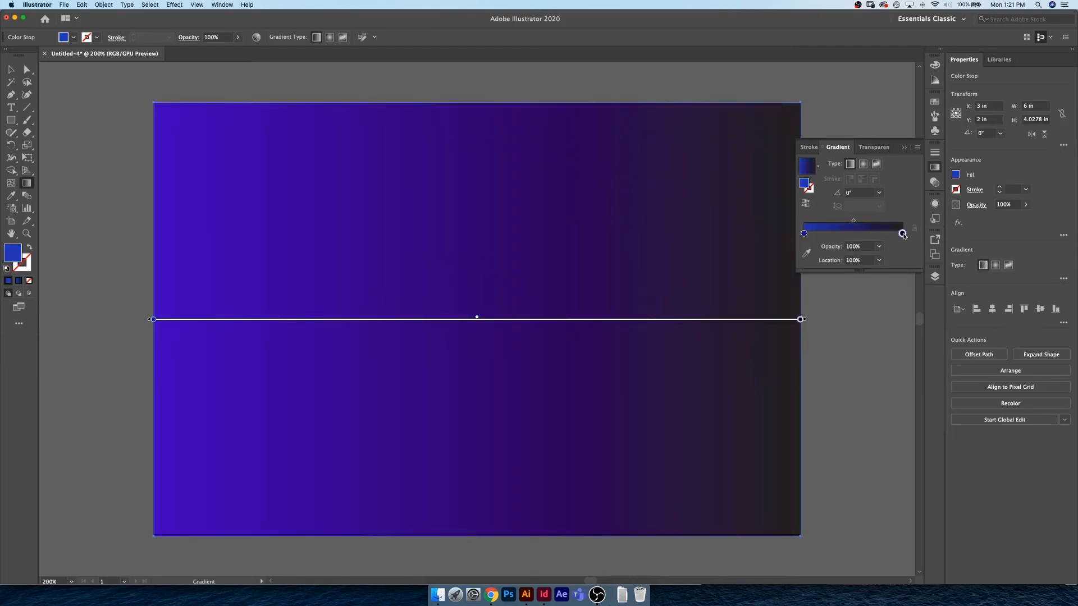
double_click(902, 233)
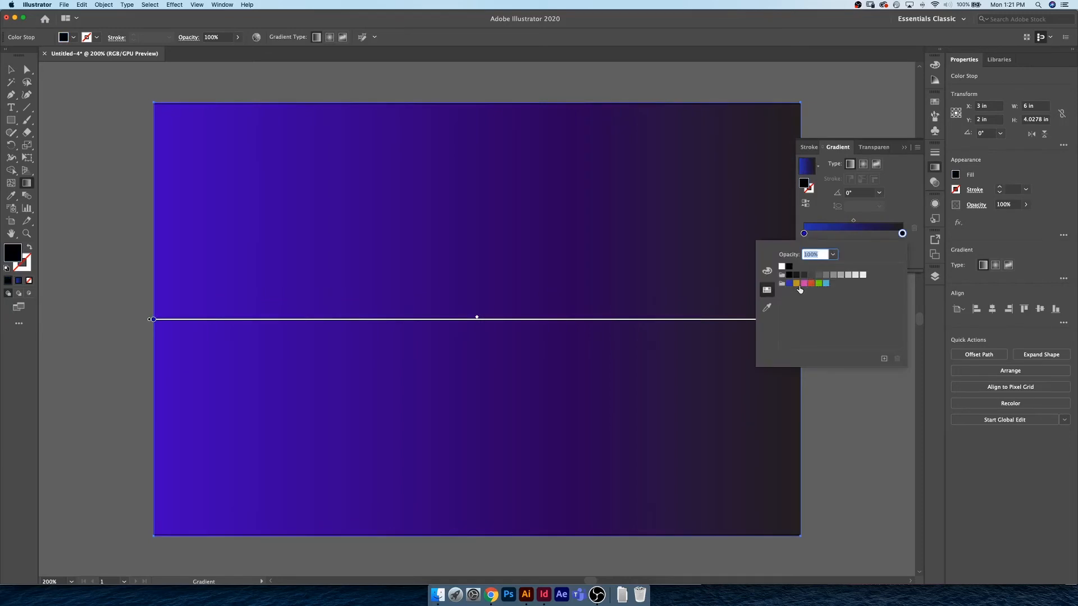
left_click(826, 284)
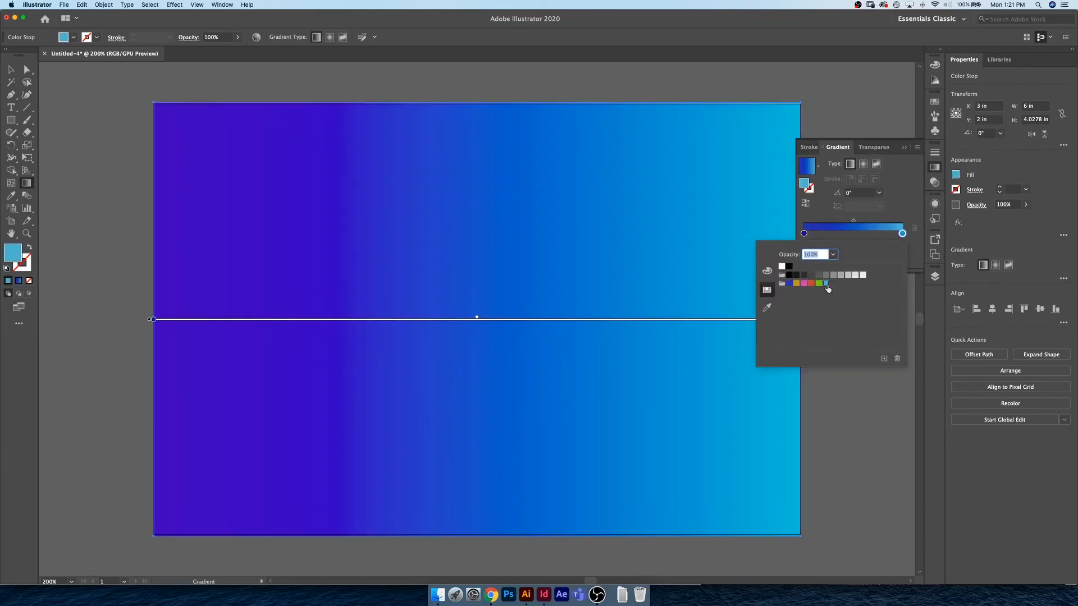
left_click(889, 218)
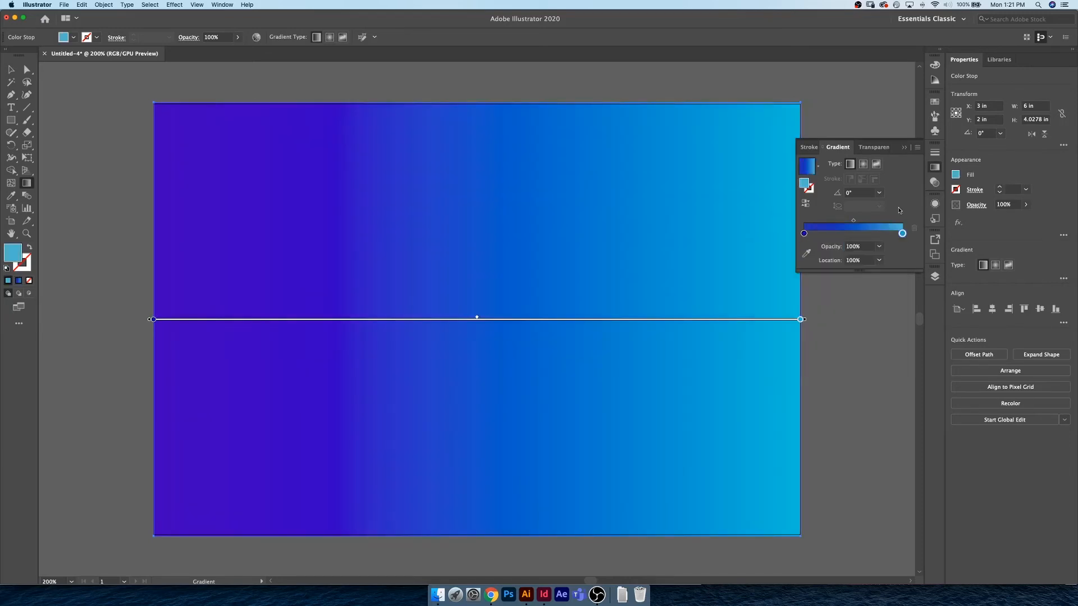
Reselect the rectangle and redraw its linear gradient diagonally from lower left to upper right at about 29°
key("v")
left_click(831, 328)
left_click(585, 315)
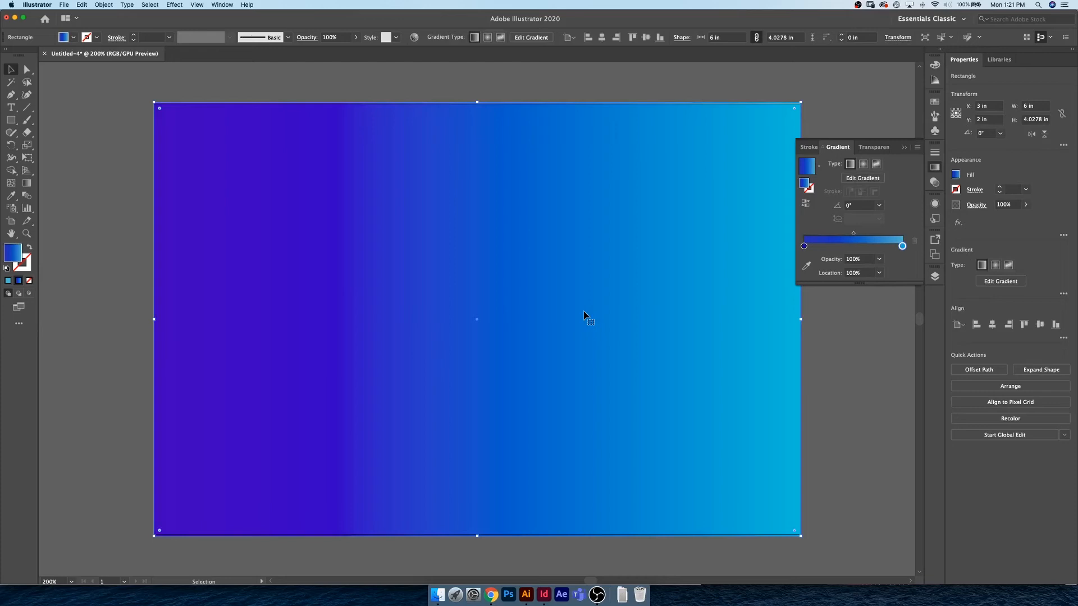
key("g")
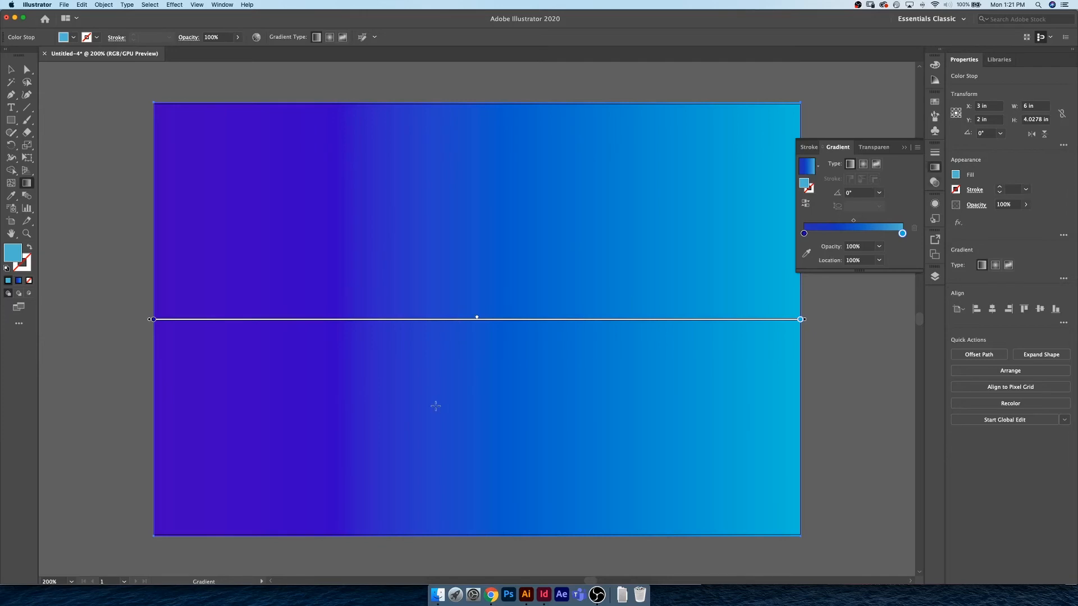
mouse_move(213, 425)
left_mouse_down()
mouse_move(641, 140)
mouse_move(754, 113)
mouse_move(672, 161)
mouse_move(752, 128)
left_mouse_up()
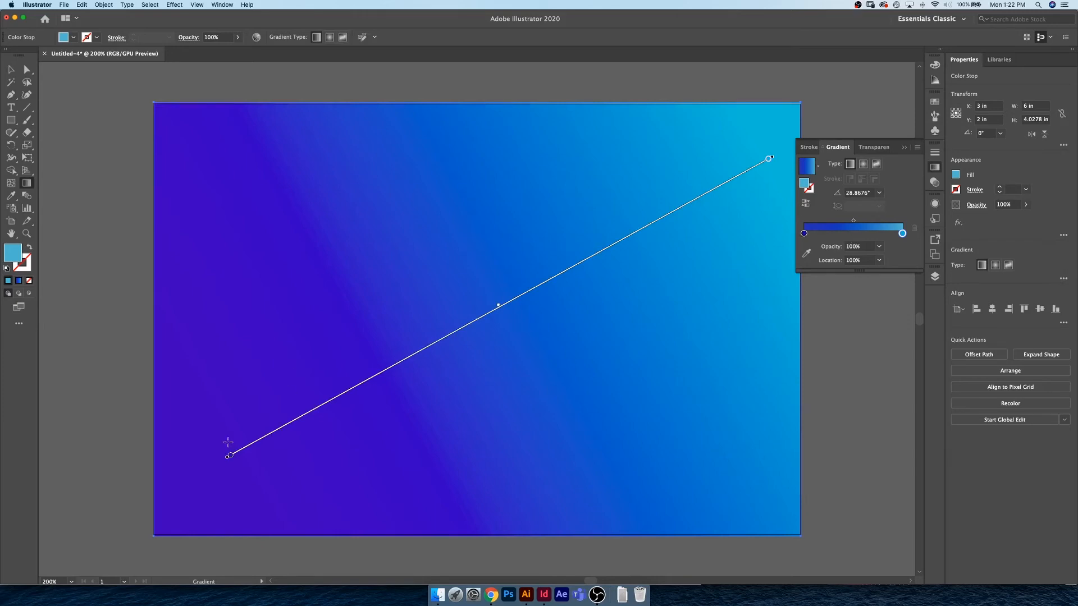
Shift the diagonal gradient's midpoint slightly toward the dark blue stop, and try sliding the light blue end stop inward and back
mouse_move(230, 458)
left_mouse_down()
mouse_move(375, 363)
mouse_move(452, 324)
mouse_move(233, 466)
mouse_move(510, 301)
mouse_move(225, 458)
left_mouse_up()
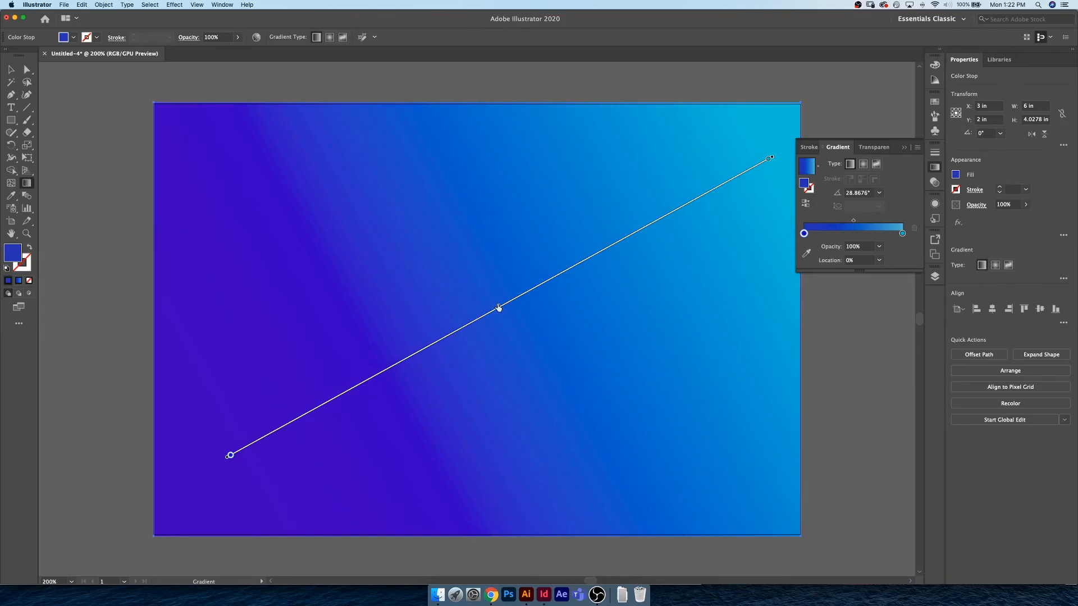
mouse_move(499, 308)
left_mouse_down()
mouse_move(344, 385)
mouse_move(570, 258)
mouse_move(426, 345)
left_mouse_up()
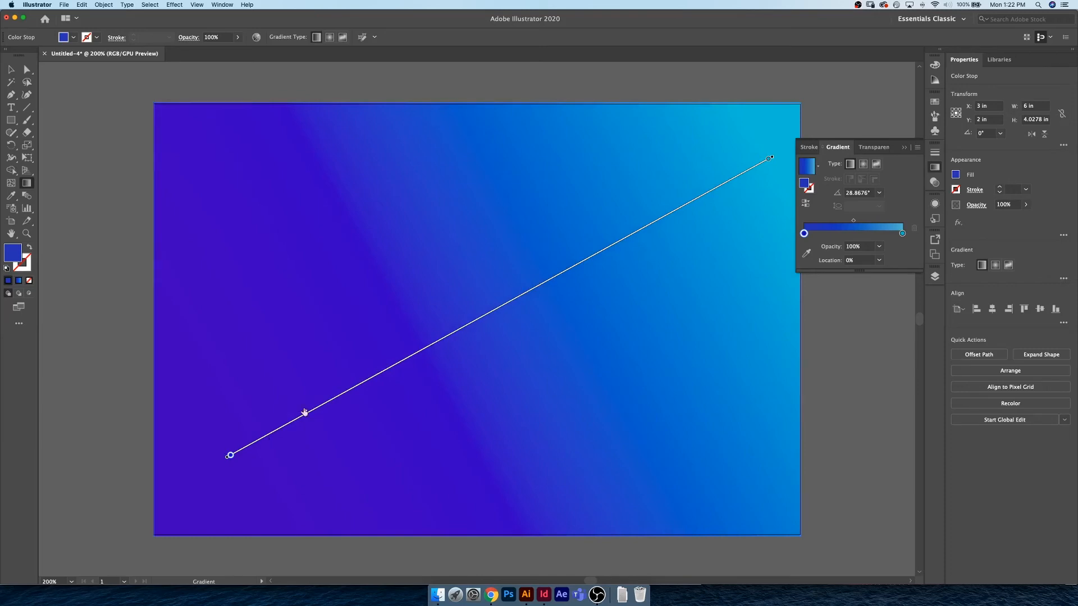
left_click_drag(474, 311, 476, 316)
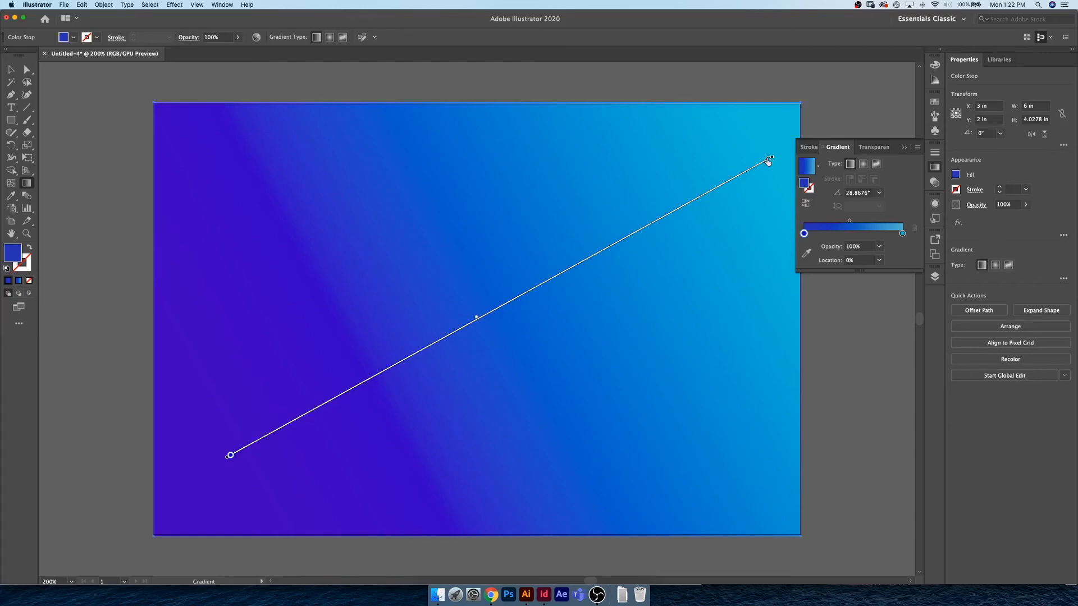
left_click_drag(768, 161, 724, 183)
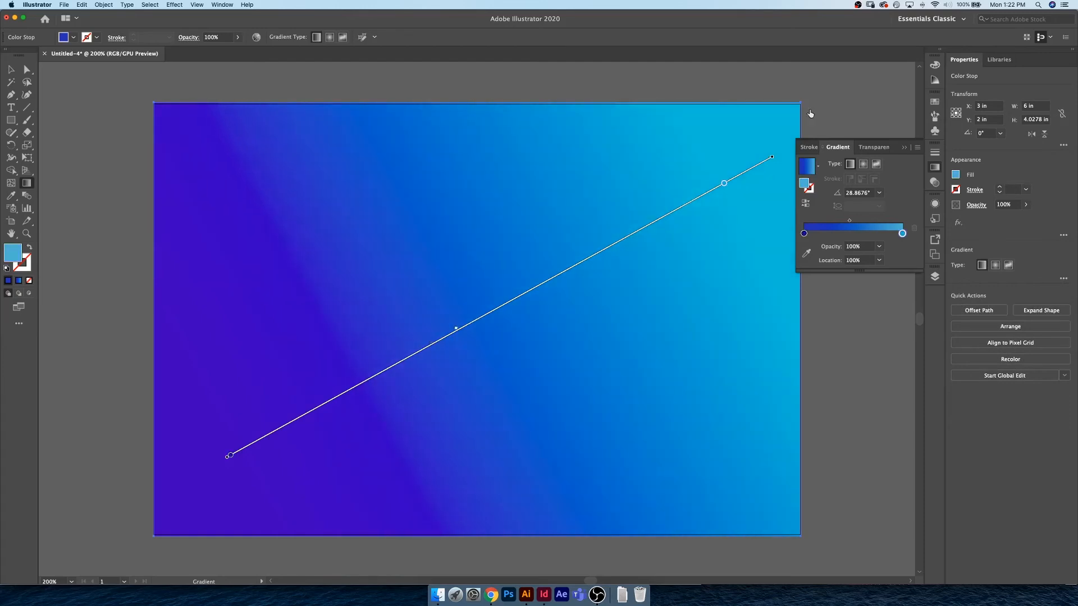
left_click_drag(810, 114, 808, 115)
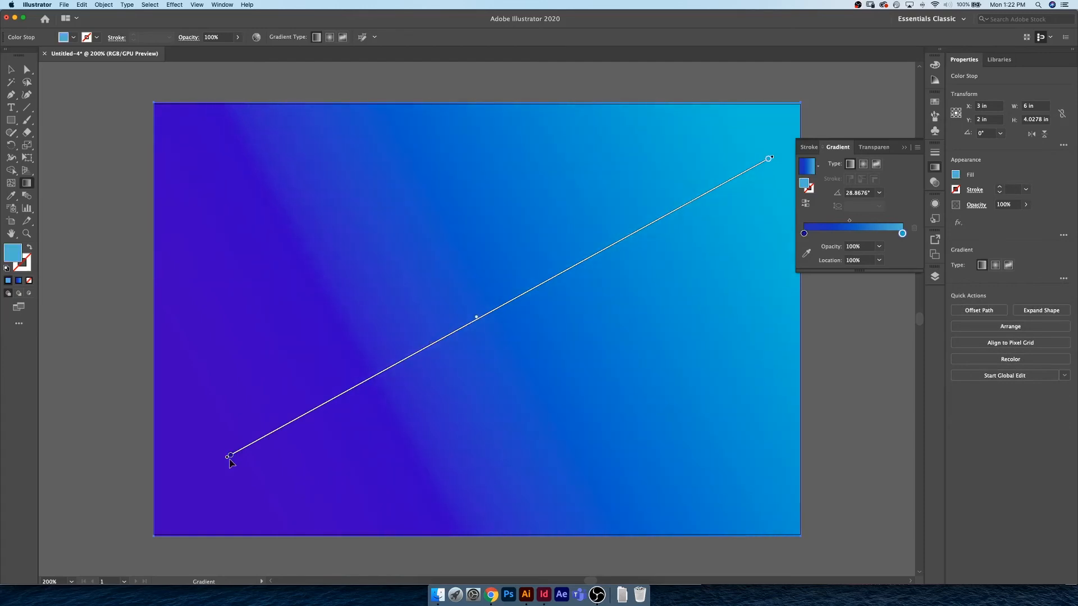
Reposition and rotate the gradient line to about 29.1°, and move the light blue stop to about 52% location
mouse_move(227, 459)
left_mouse_down()
mouse_move(159, 513)
mouse_move(242, 434)
mouse_move(207, 469)
left_mouse_up()
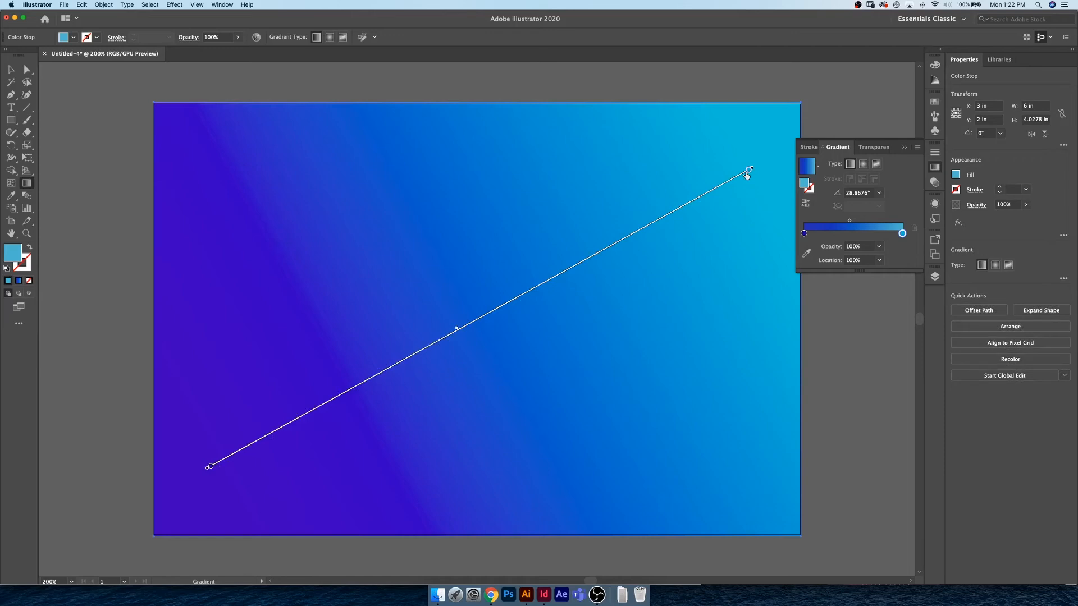
mouse_move(747, 175)
left_mouse_down()
mouse_move(796, 132)
mouse_move(566, 272)
mouse_move(803, 92)
mouse_move(463, 320)
mouse_move(753, 112)
left_mouse_up()
mouse_move(752, 112)
left_mouse_down()
mouse_move(744, 173)
mouse_move(813, 517)
mouse_move(605, 203)
mouse_move(539, 185)
mouse_move(584, 264)
mouse_move(563, 274)
mouse_move(614, 243)
left_mouse_up()
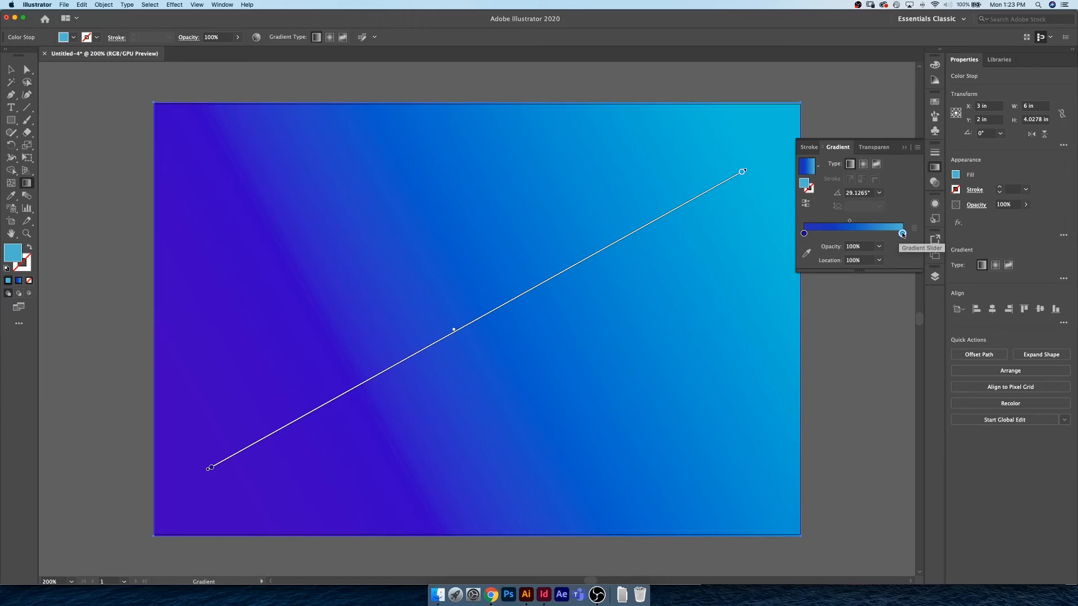
left_click_drag(902, 233, 856, 236)
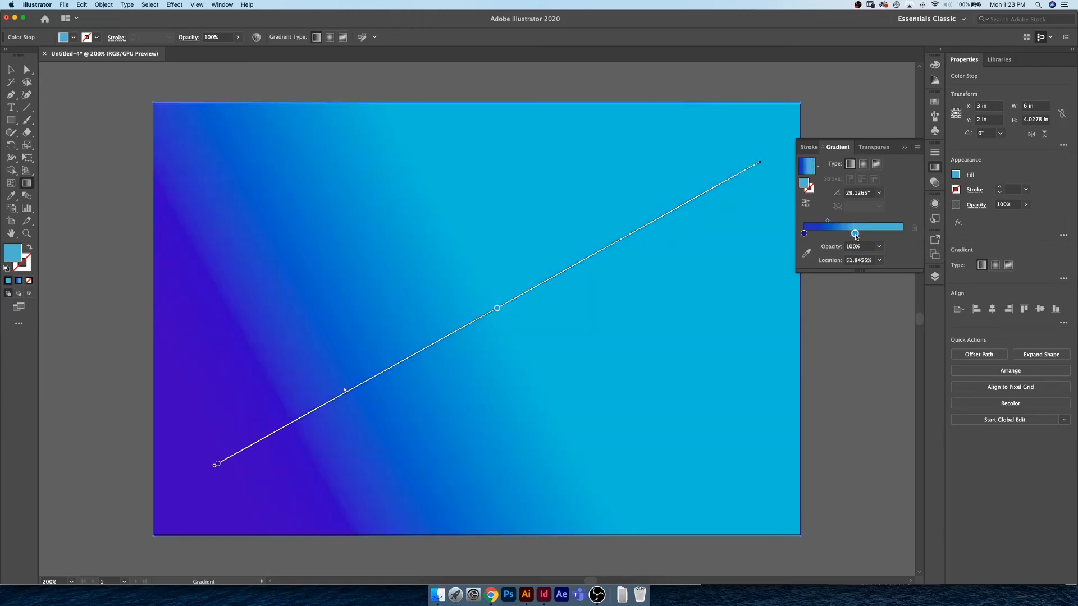
Try adding a dark blue color stop at the end of the gradient and adjusting the middle light blue stop
left_click(901, 234)
left_click_drag(902, 234, 903, 234)
double_click(902, 234)
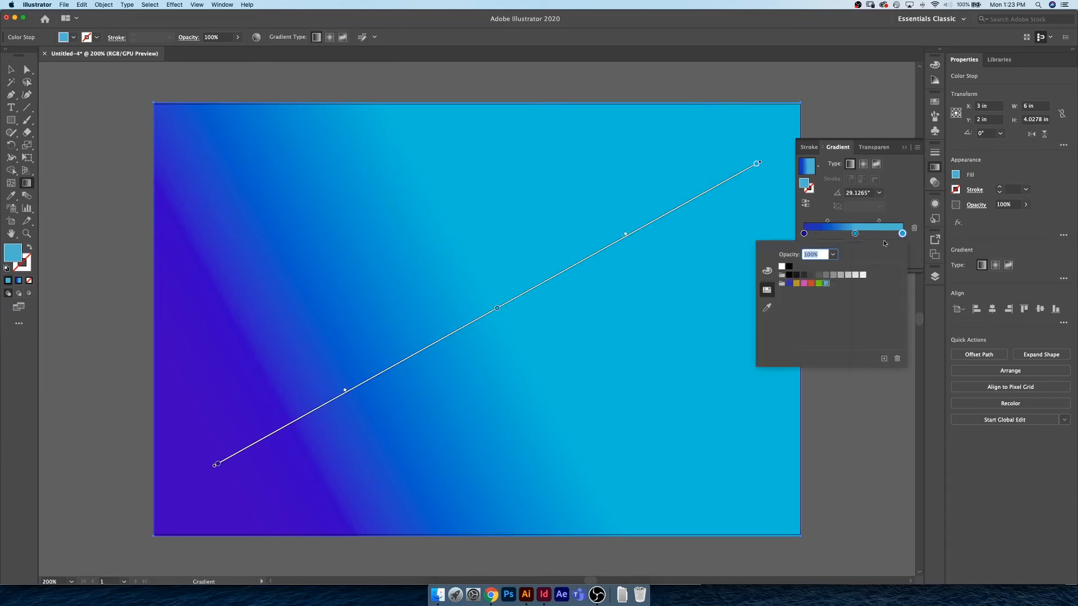
left_click(789, 283)
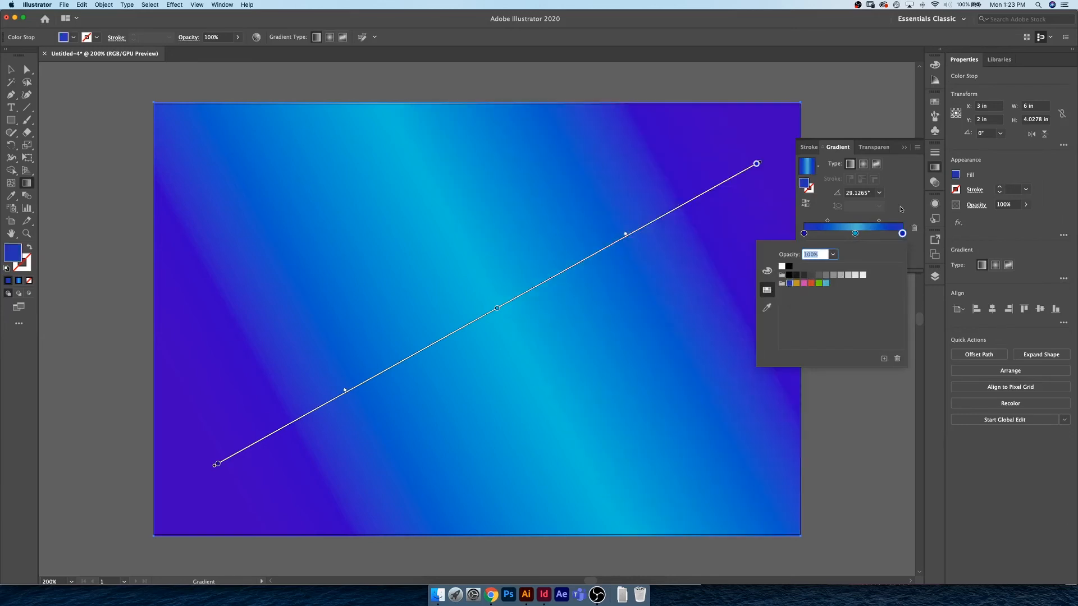
left_click(893, 224)
left_click(855, 233)
left_click_drag(855, 234, 829, 222)
Undo the added end stop and its adjustments, and duplicate the dark blue first stop to the 100% location
key("super+z")
key("super+z")
key("super+z")
key("super+z")
key("super+z")
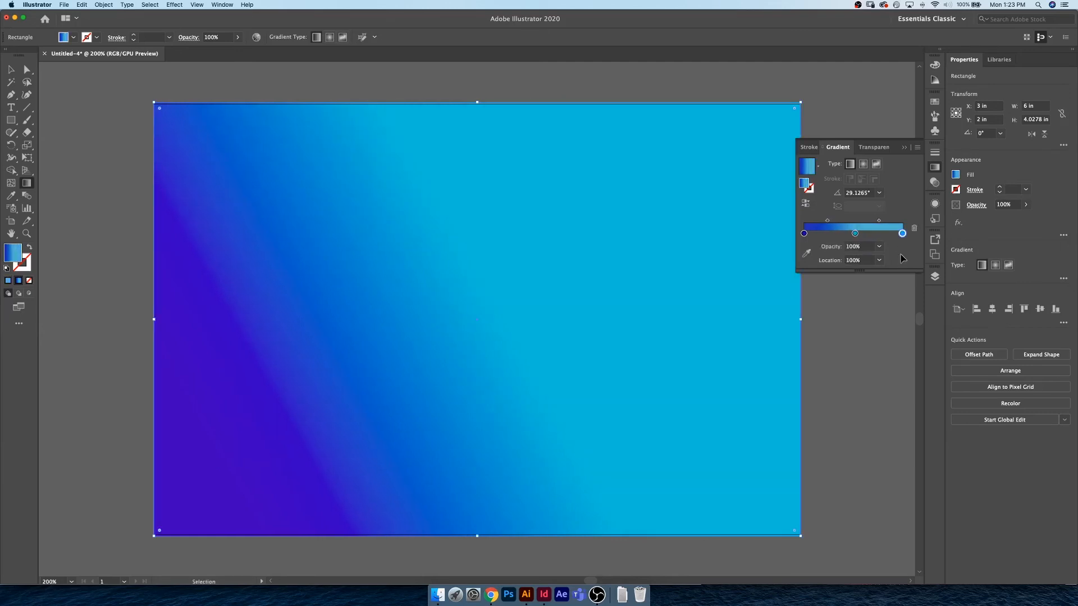
key("super+z")
key("super+z")
key("super+z")
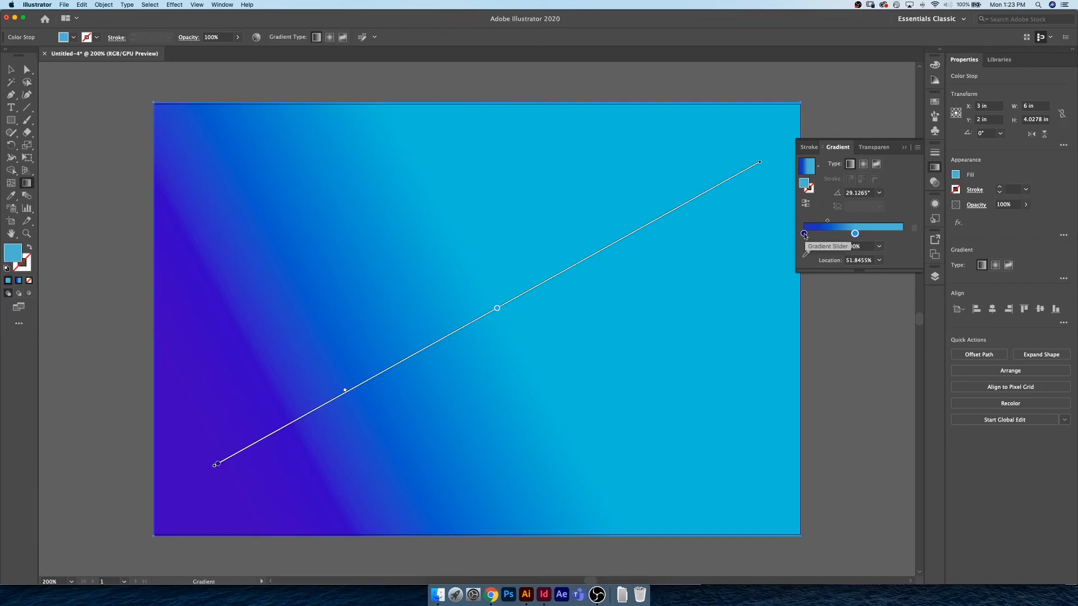
left_click_drag(804, 233, 902, 234)
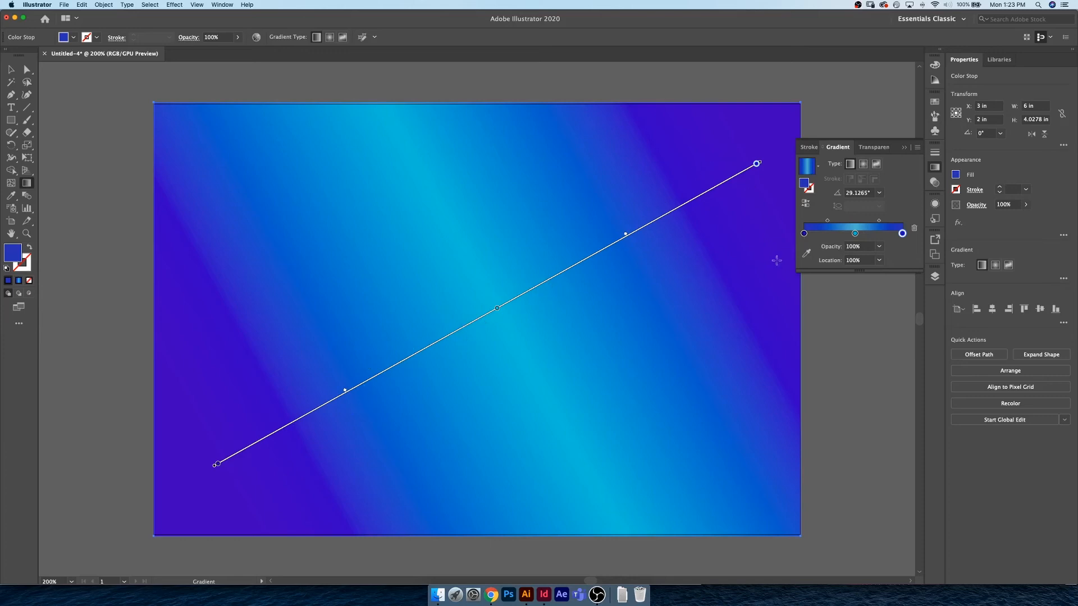
Remove the duplicated dark blue end stop and move the light blue stop to the 100% location
key("Delete")
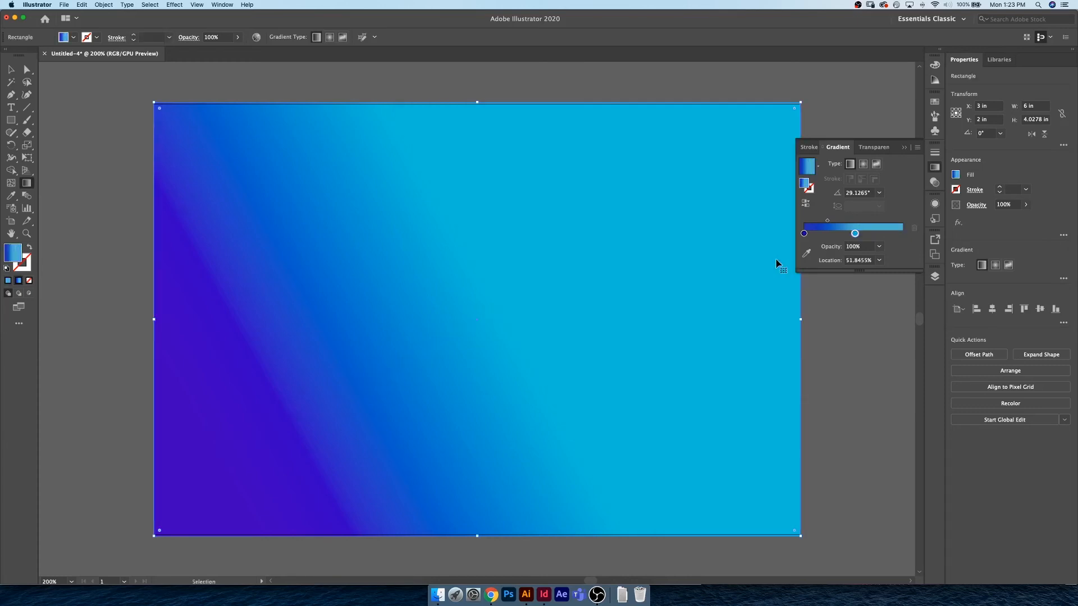
left_click_drag(859, 234, 909, 234)
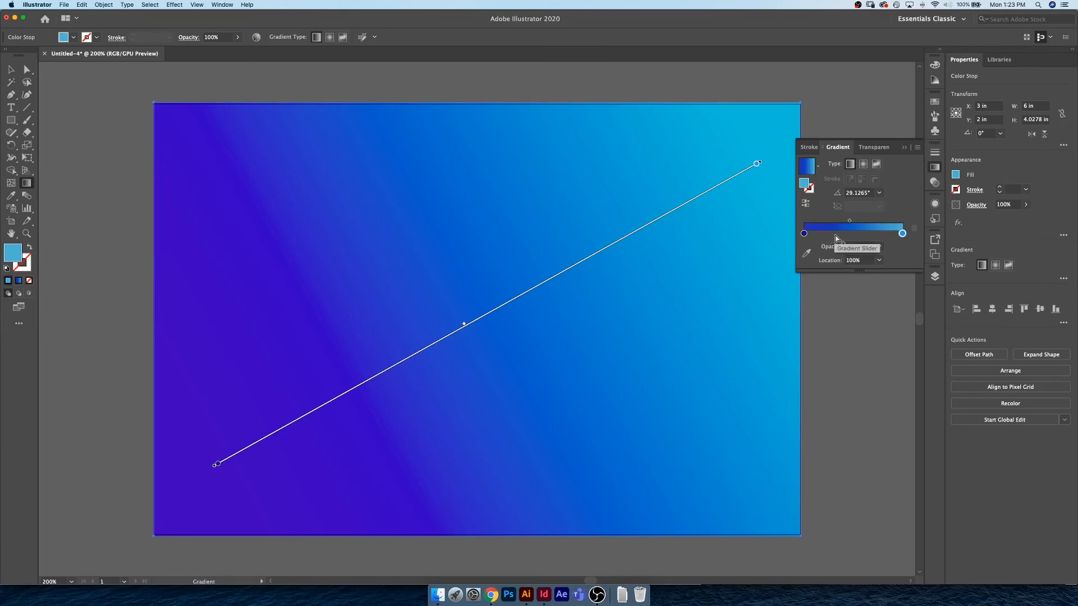
Add two color stops between the gradient's ends and position the right one at about 73.5%
left_click(833, 234)
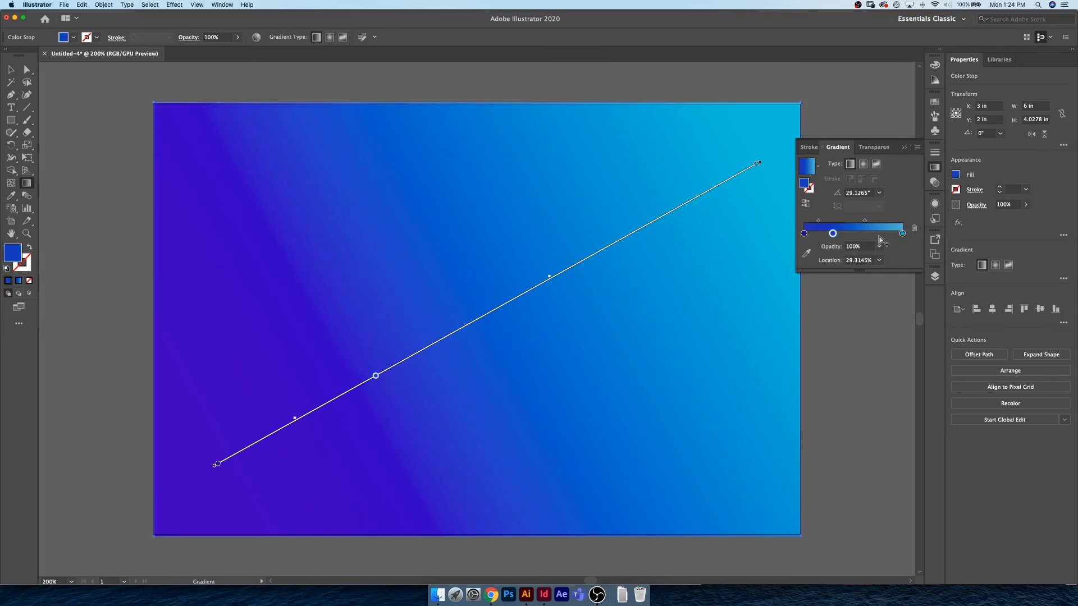
left_click(878, 233)
left_click_drag(832, 234, 834, 234)
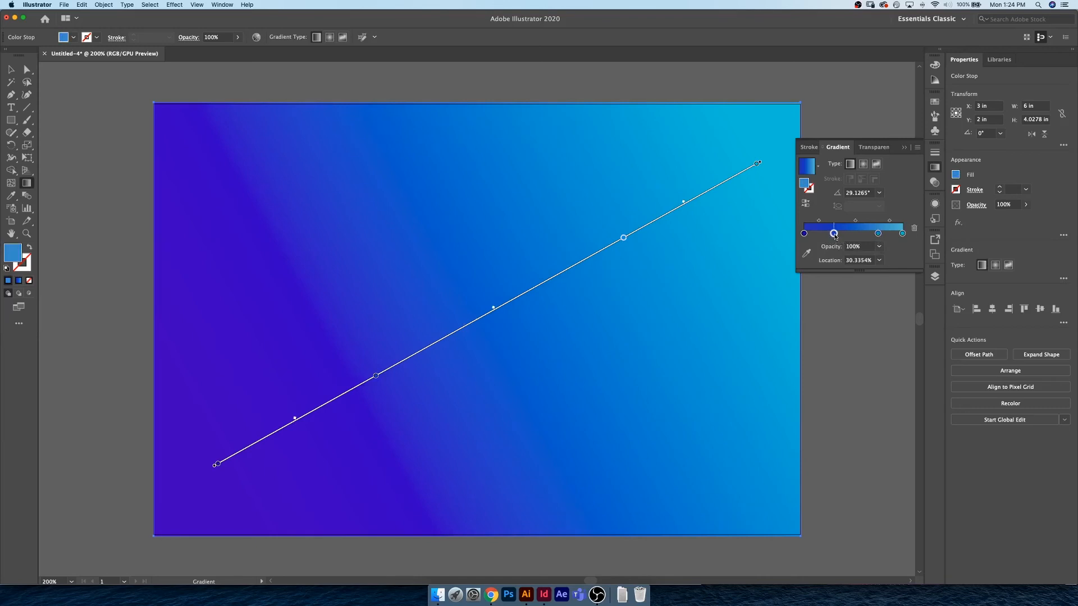
left_click(879, 234)
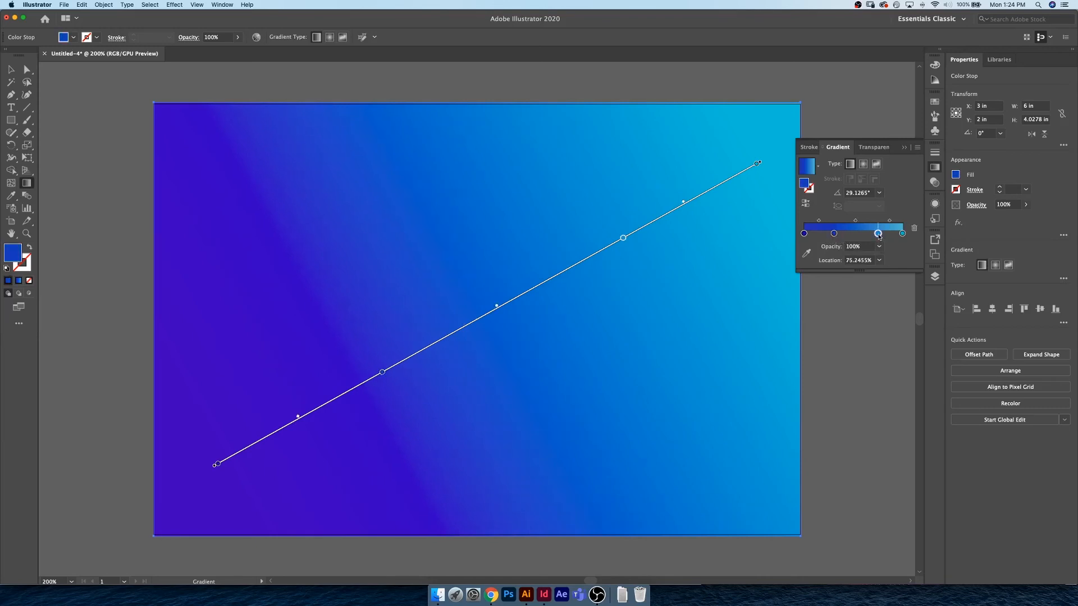
left_click_drag(835, 234, 876, 235)
left_click(878, 234)
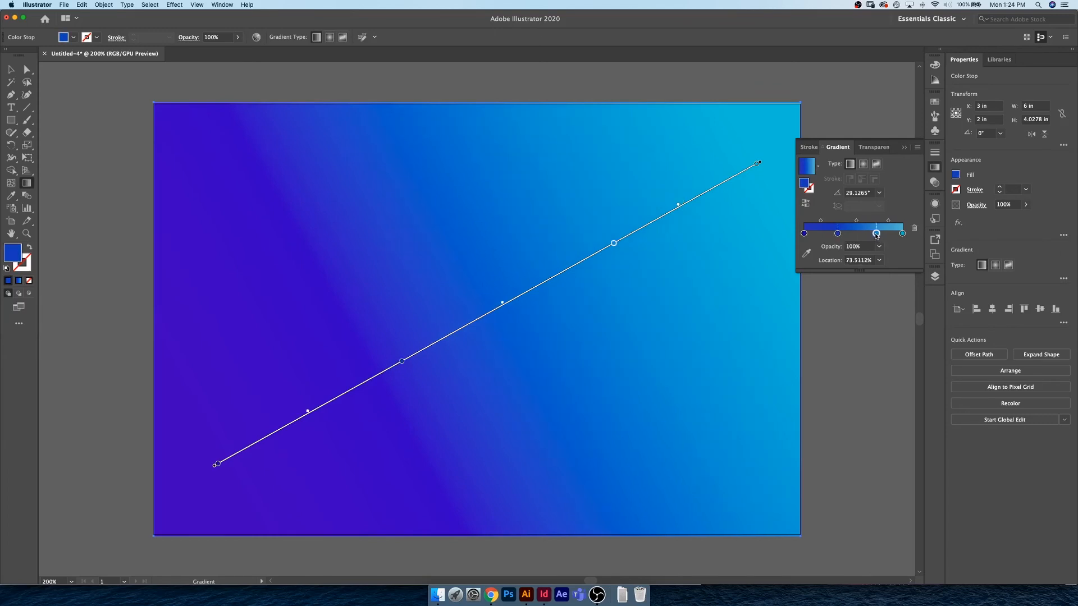
Recolor the gradient's 100% end stop with the gold swatch
left_click(838, 234)
double_click(838, 234)
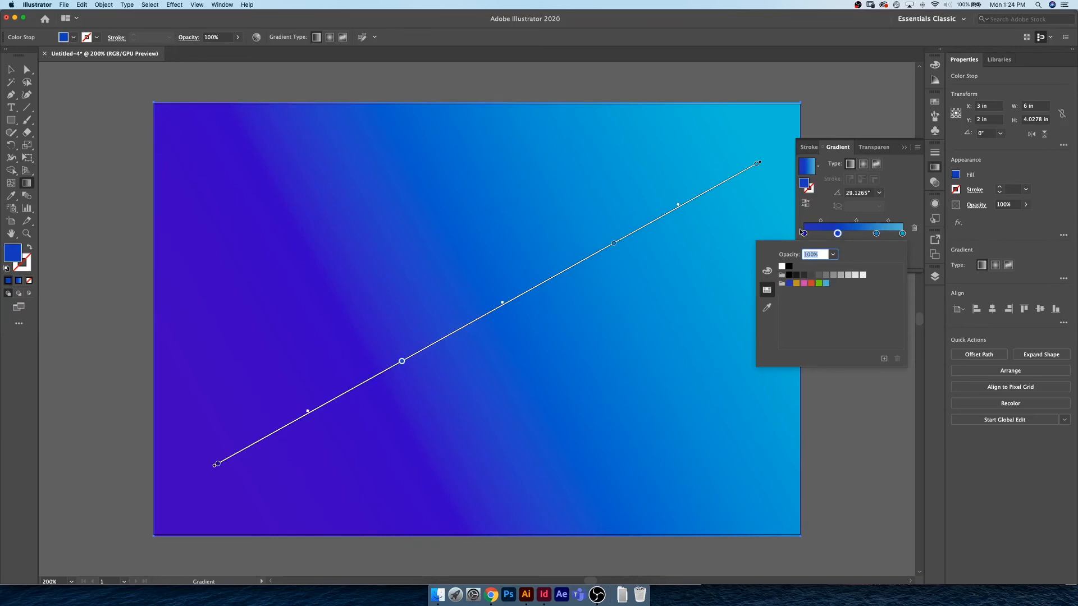
left_click(903, 205)
double_click(902, 234)
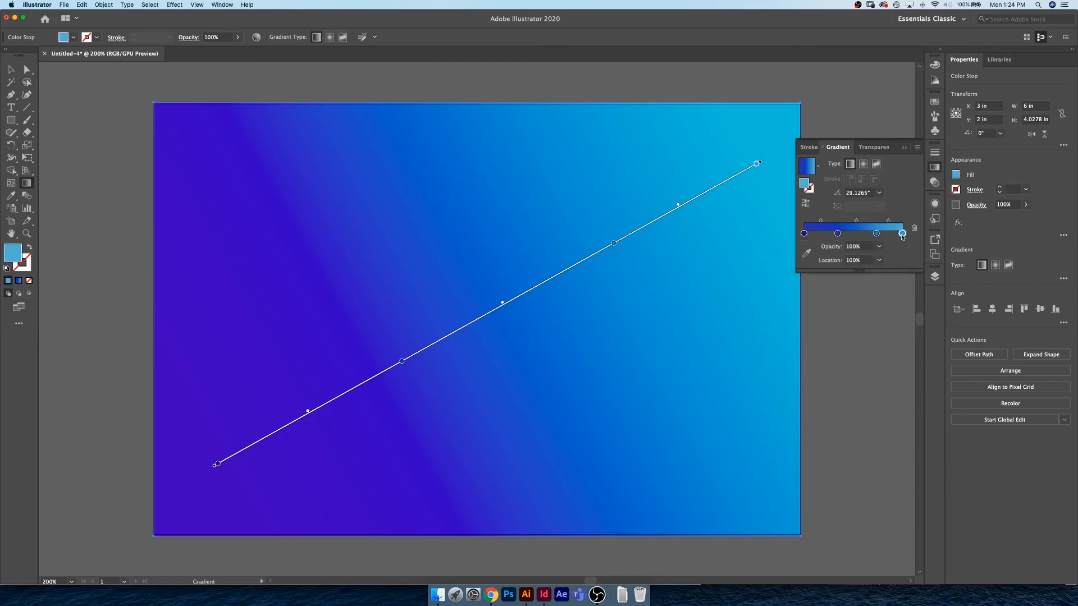
left_click(796, 283)
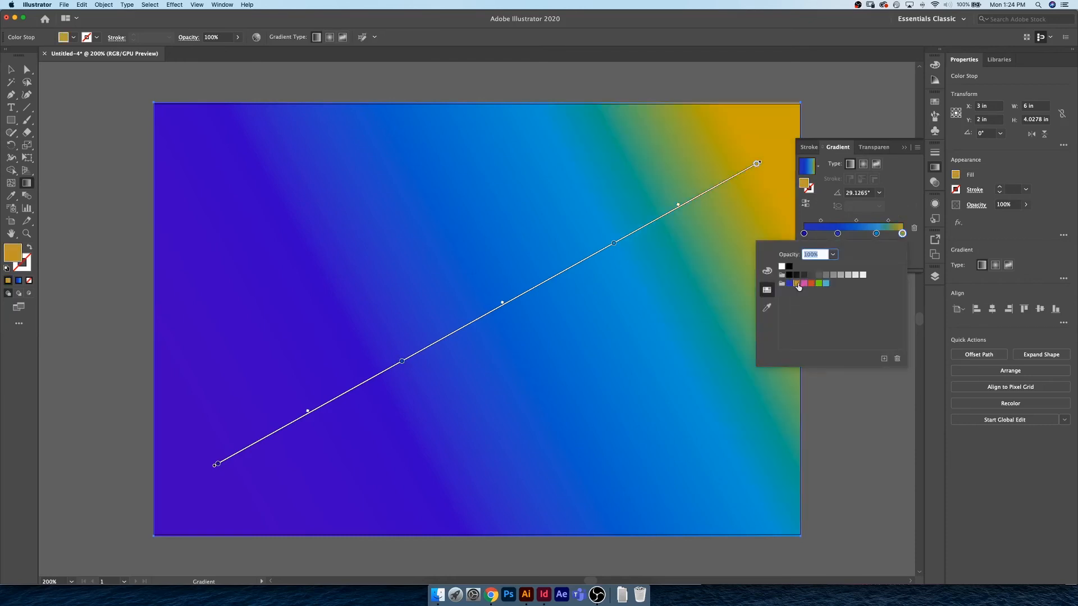
left_click(903, 195)
Recolor the second gradient stop light blue and the third stop green from the swatches
double_click(837, 234)
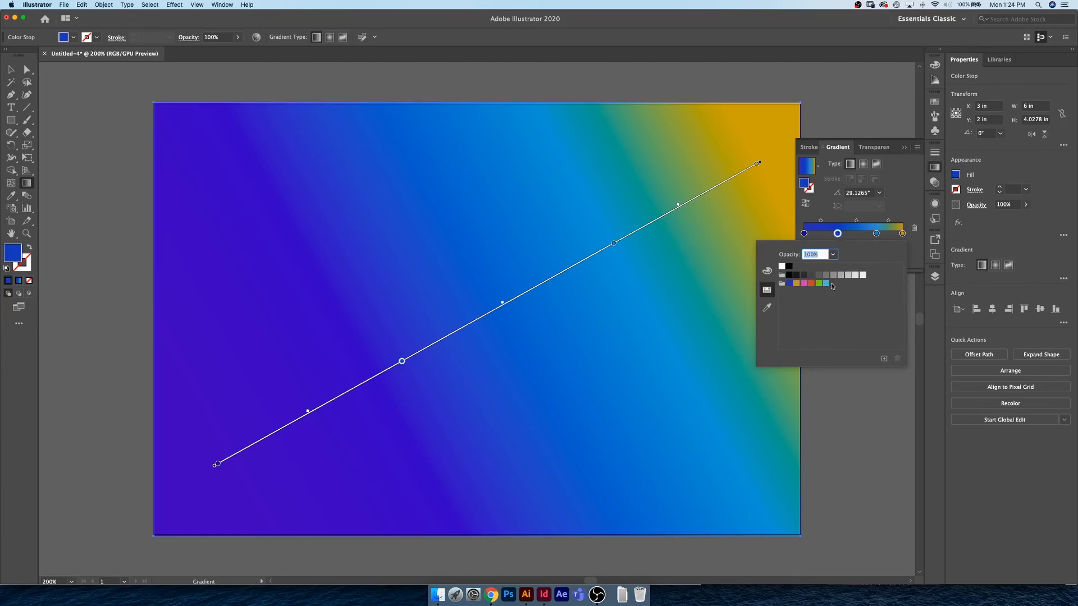
left_click(825, 285)
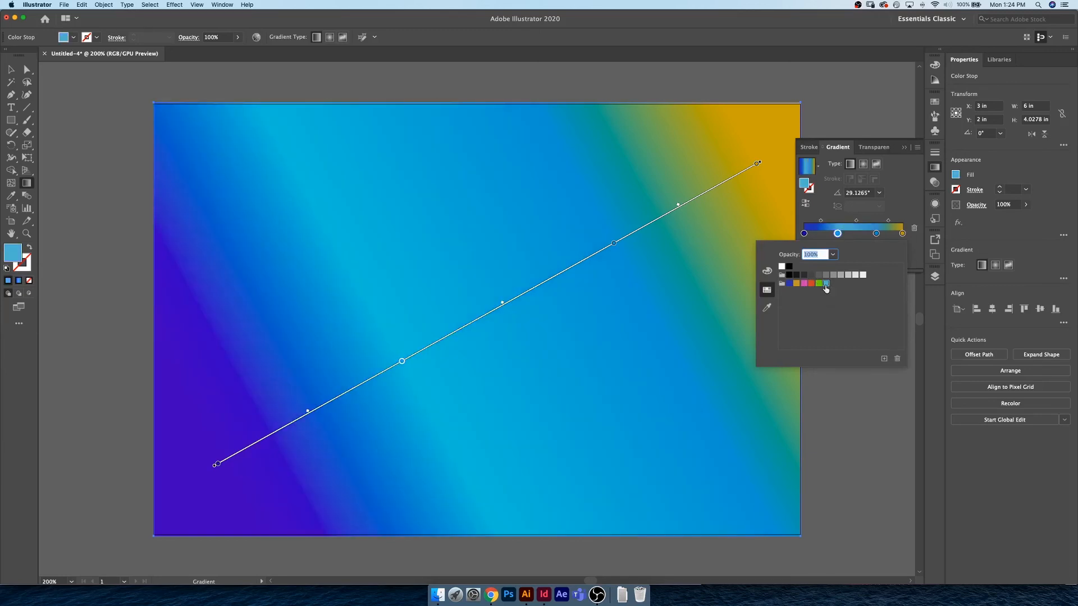
left_click(876, 233)
double_click(877, 233)
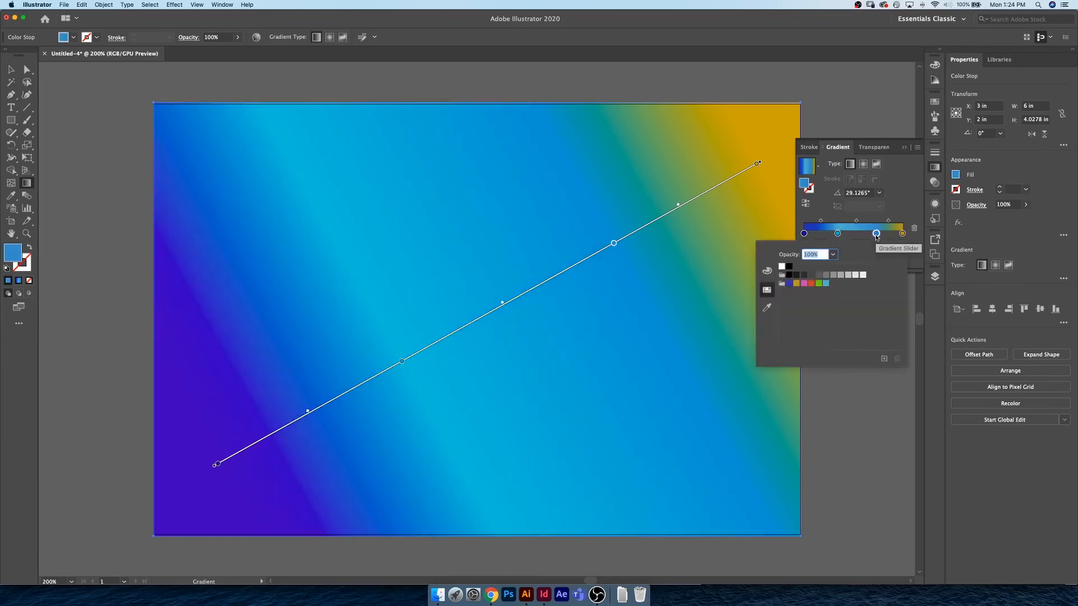
left_click(818, 284)
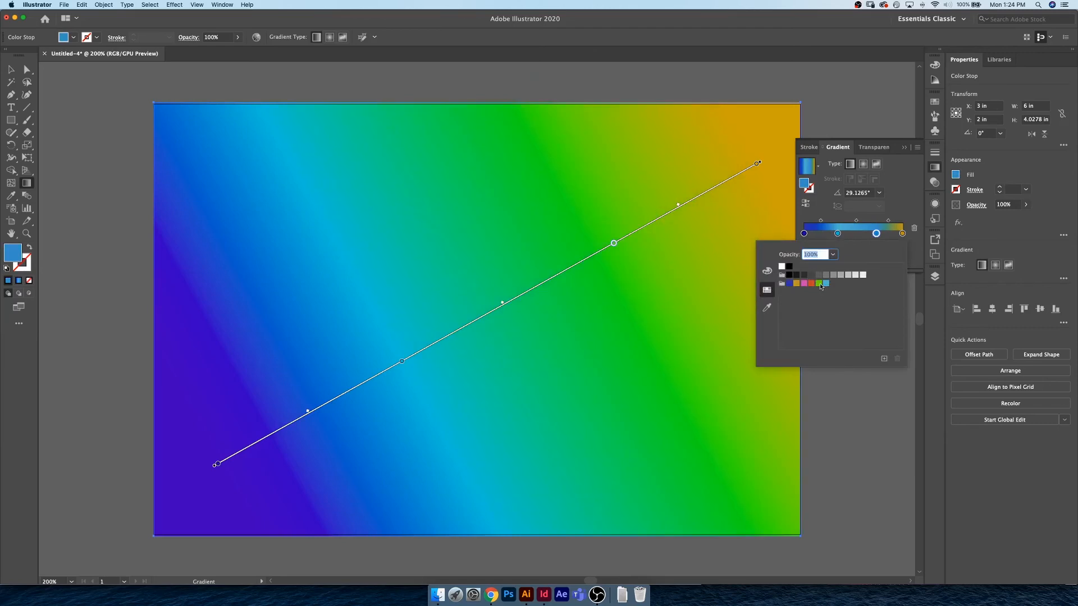
Adjust the spacing of the middle gradient stops, placing the light blue one at about 37% and the green one at about 71%
left_click(894, 194)
left_click_drag(821, 224, 893, 222)
left_click(857, 220)
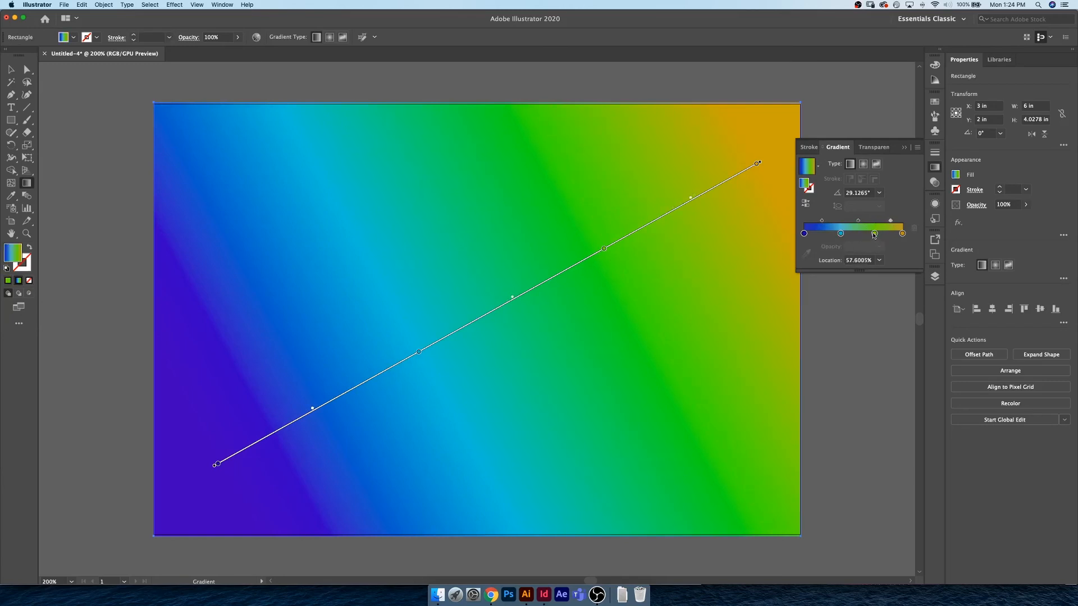
left_click(874, 233)
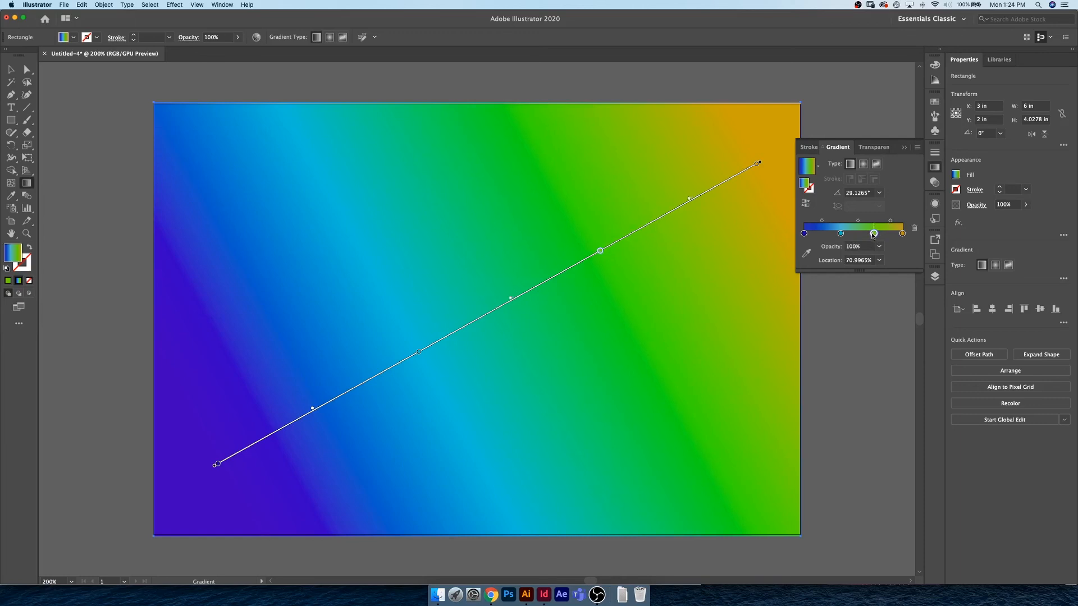
Deselect the rectangle and view the whole artboard at 150% to examine the gradient
key("v")
left_click(842, 321)
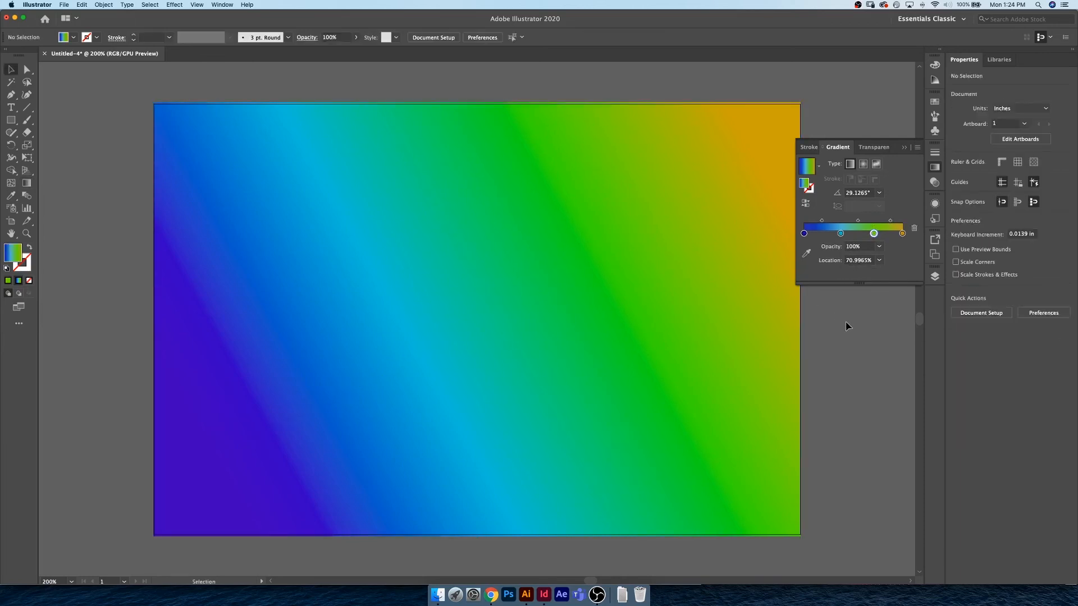
key("super+minus")
key("super+minus")
key("super+minus")
key("super+equal")
key("super+equal")
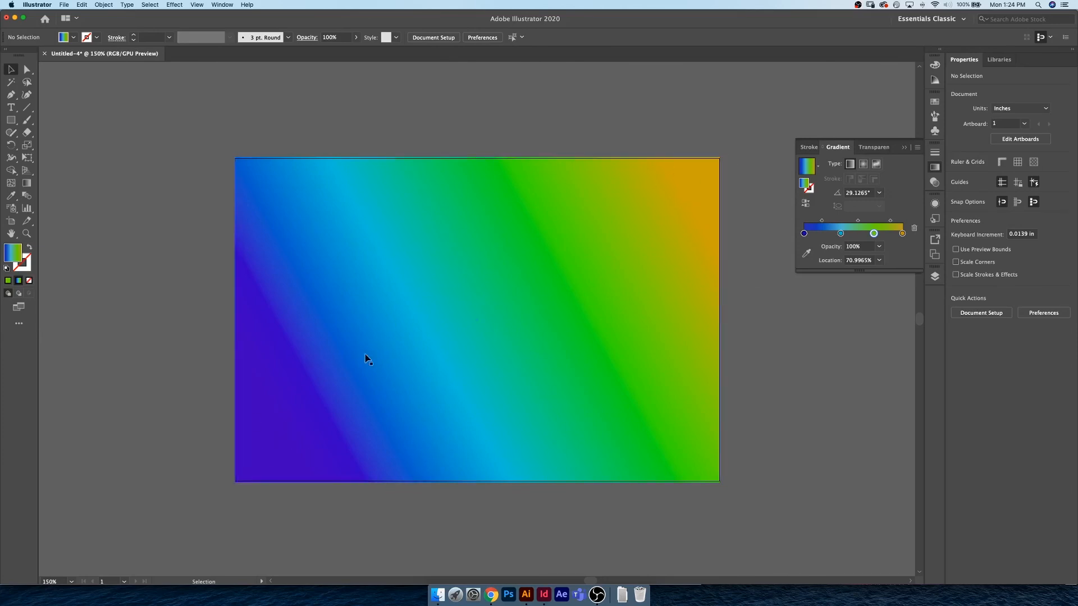
left_click(841, 234)
double_click(841, 234)
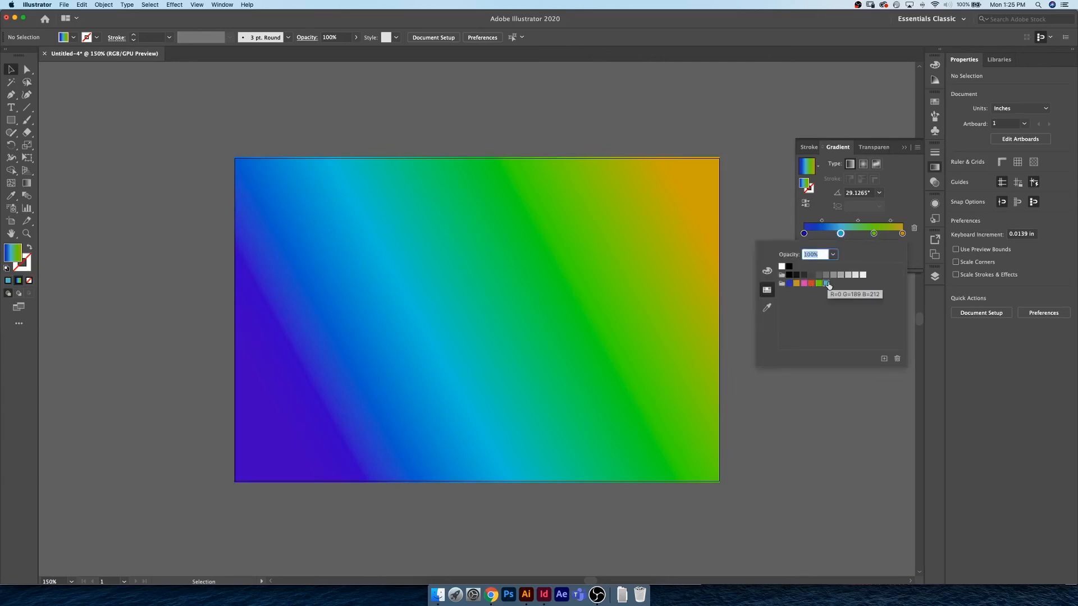
left_click(804, 283)
left_click(873, 234)
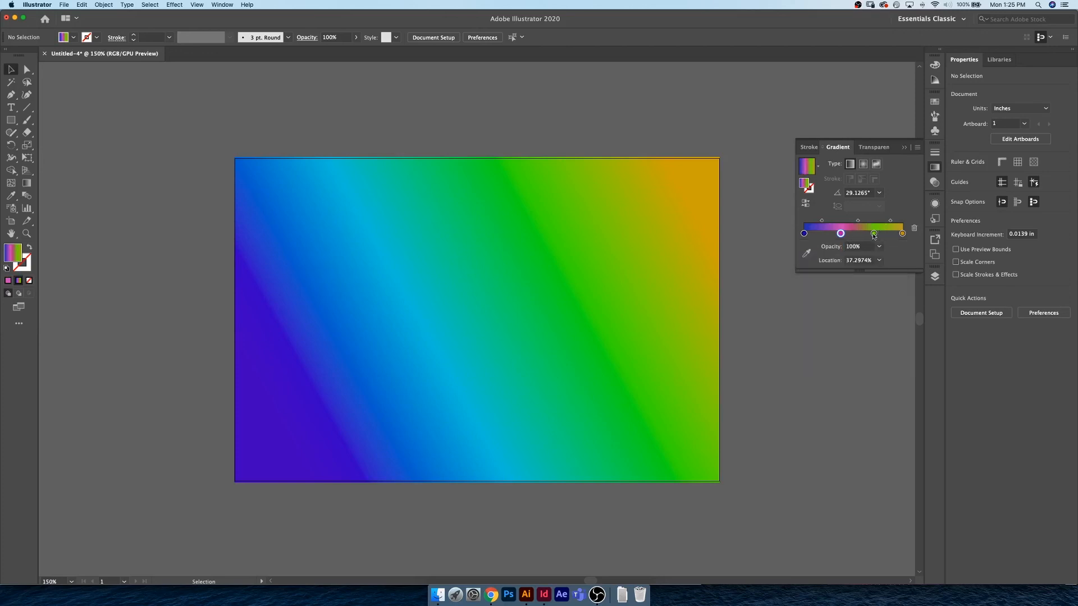
double_click(874, 233)
left_click(591, 266)
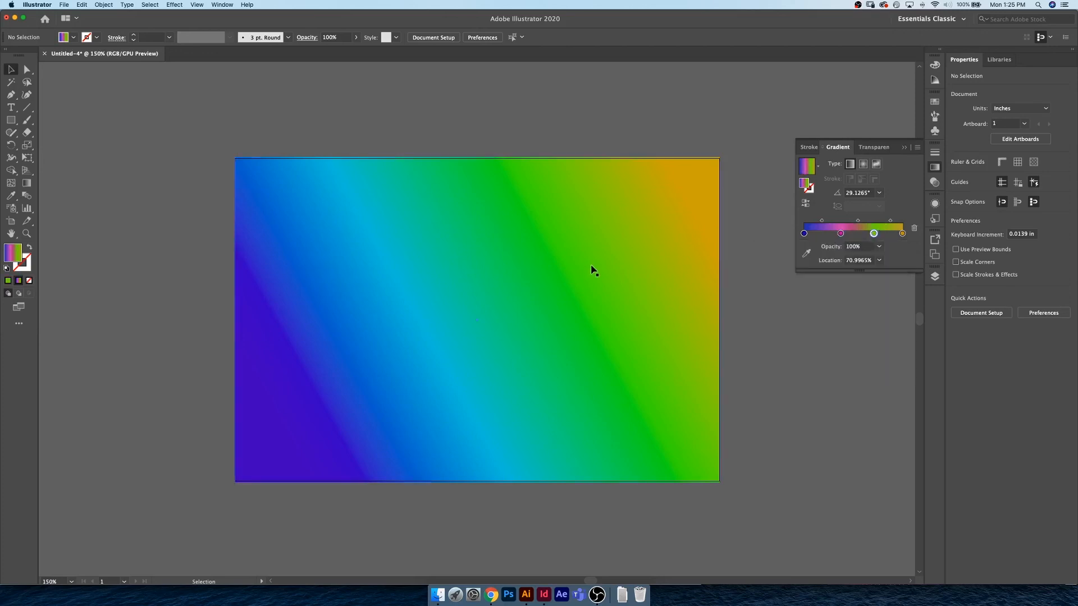
left_click(591, 266)
left_click(755, 255)
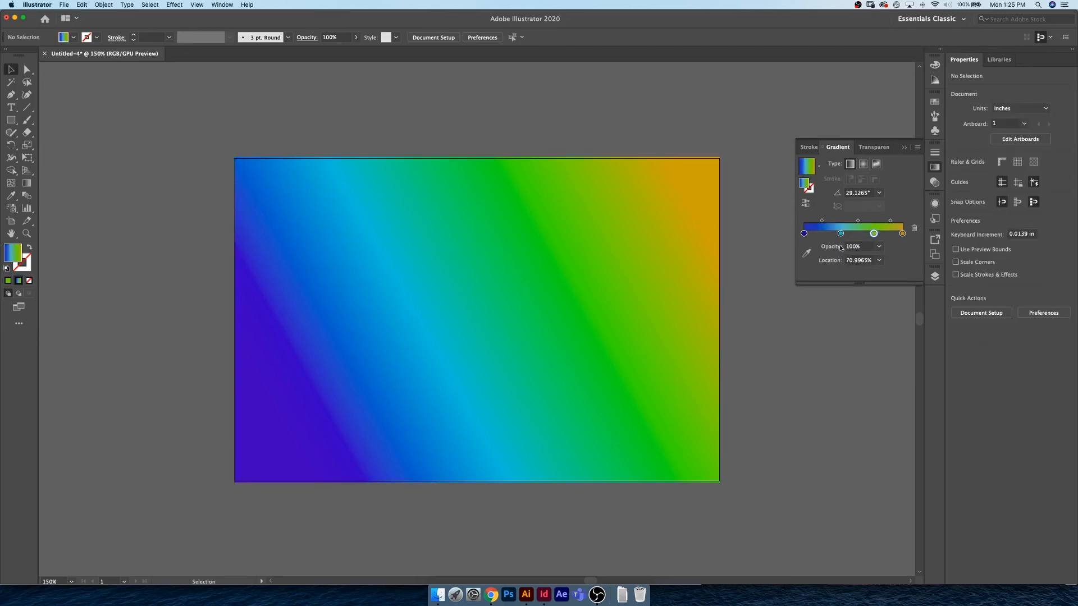
Recolor the rectangle's second gradient stop pink and its third stop red-orange, and deselect the rectangle
left_click(655, 291)
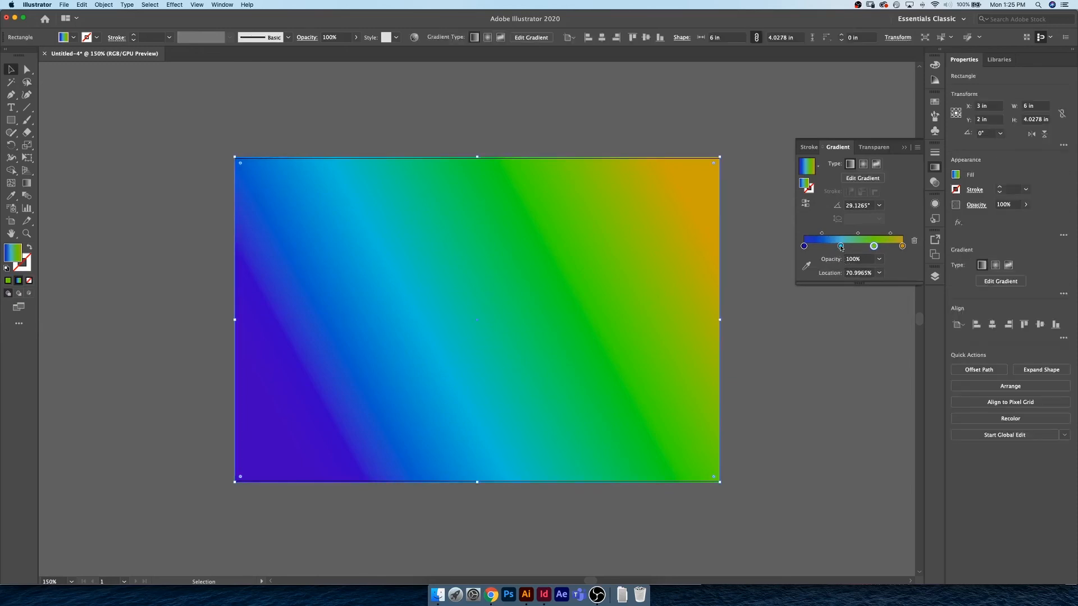
double_click(841, 246)
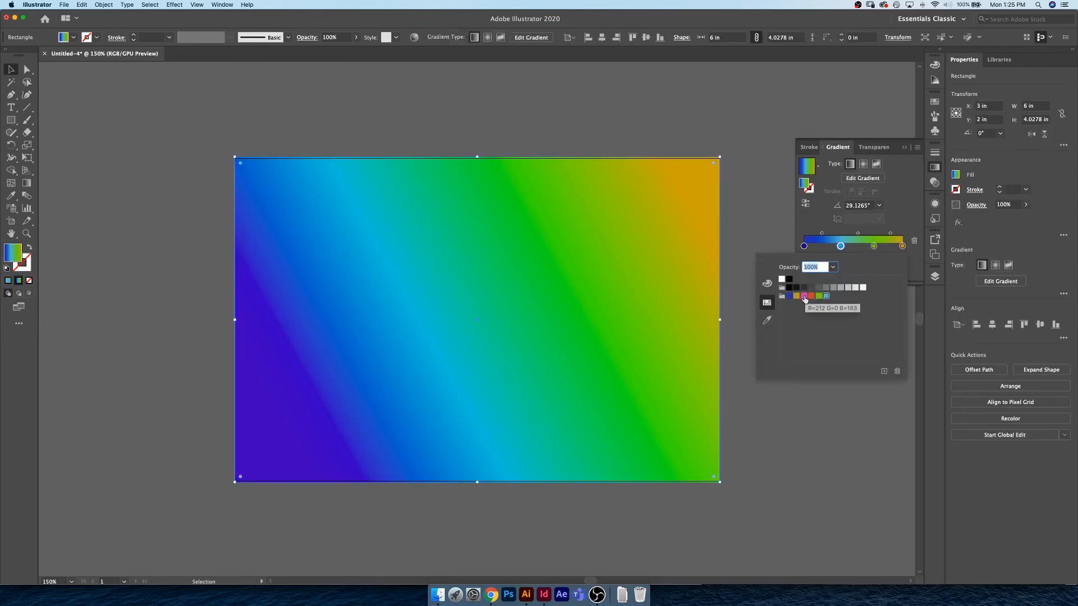
left_click(805, 296)
left_click(874, 247)
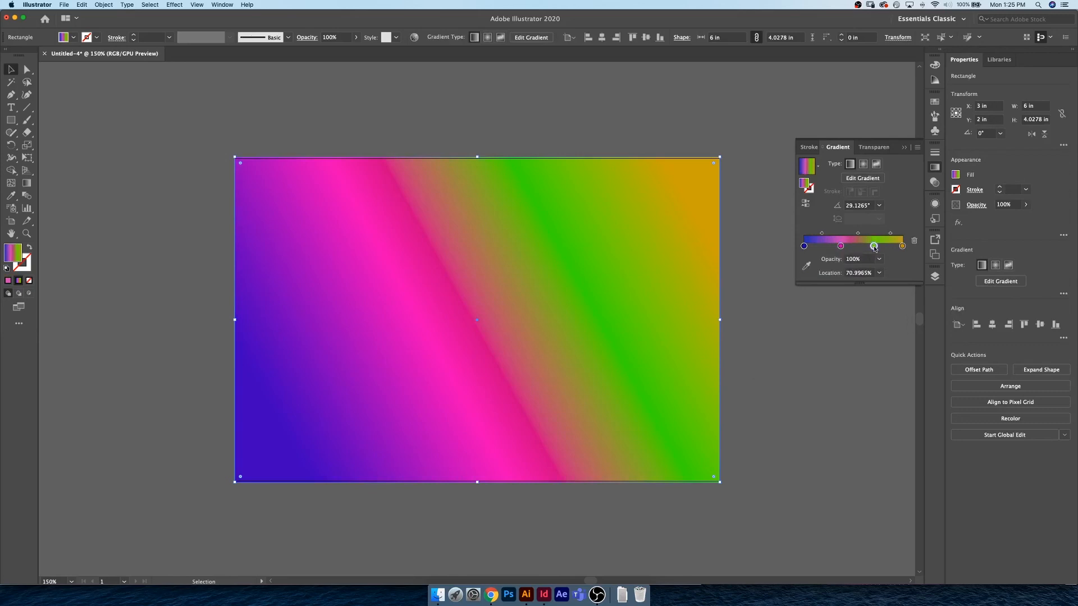
double_click(874, 246)
left_click(812, 296)
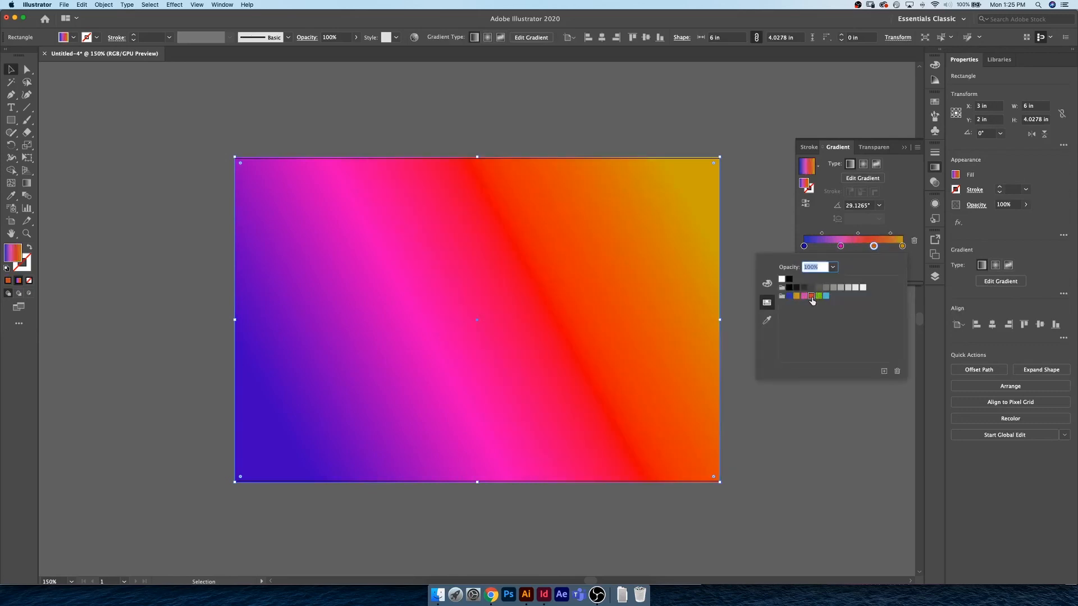
left_click(805, 449)
left_click(793, 425)
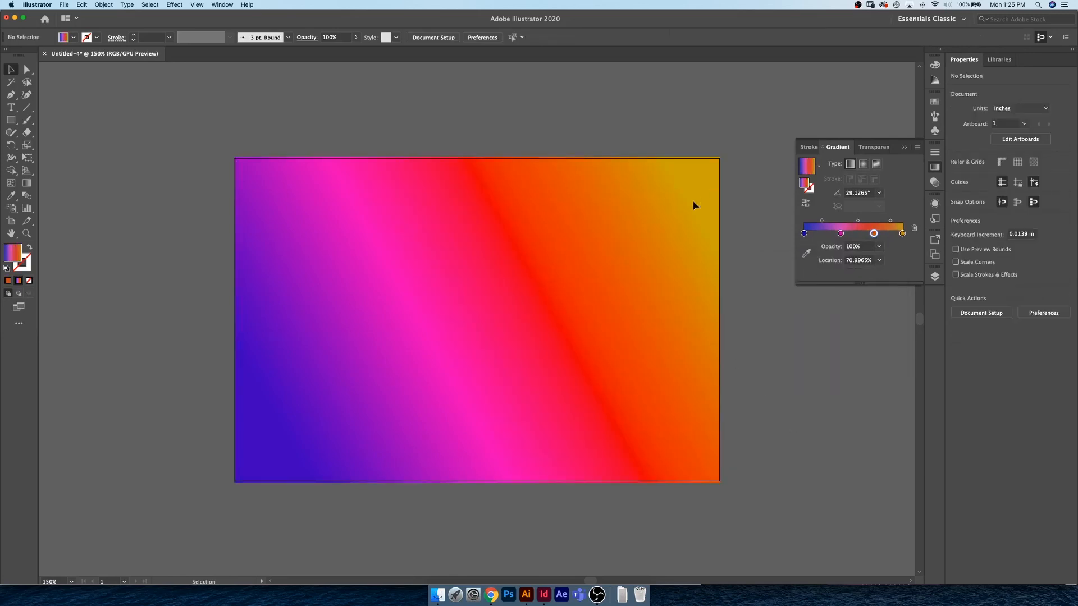
left_click(646, 225)
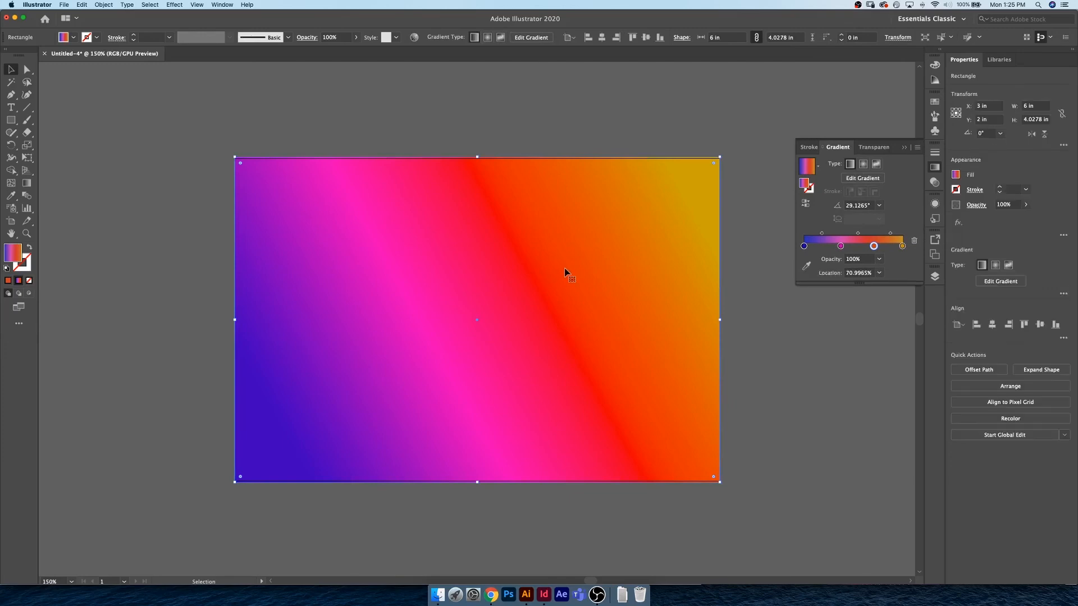
left_click(772, 136)
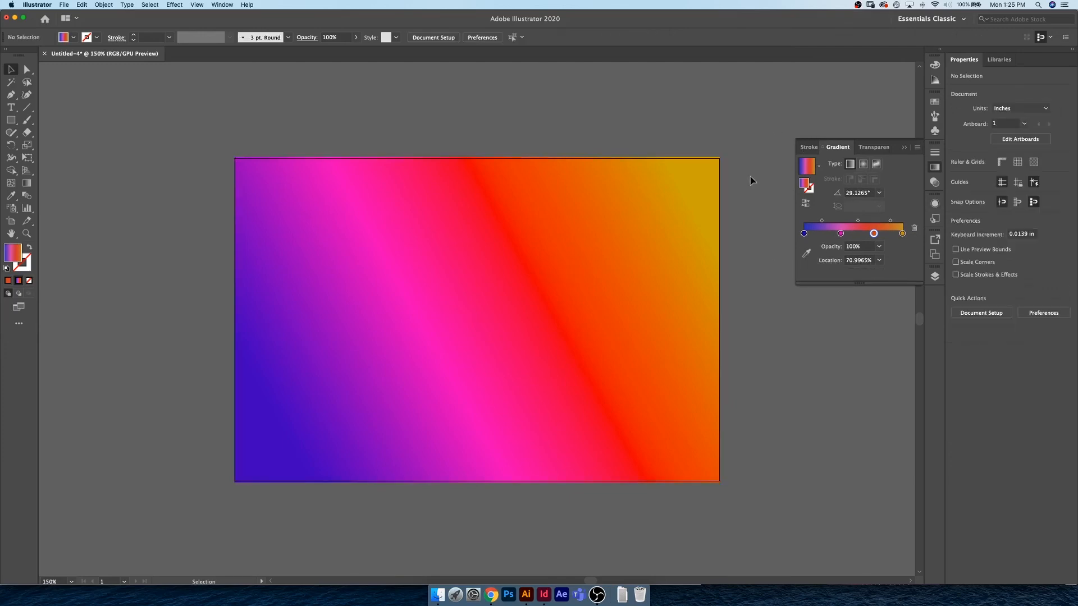
Use the blue swatch as the Color Guide's base color and choose the five-color harmony of blue, pink, orange, yellow and teal
left_click(936, 81)
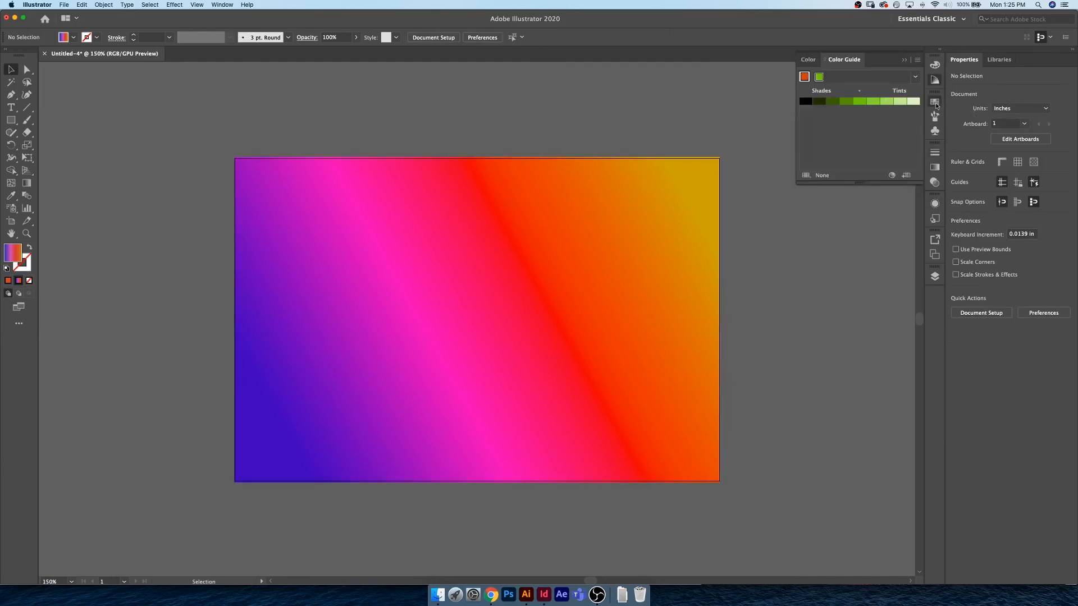
left_click(935, 102)
left_click(810, 146)
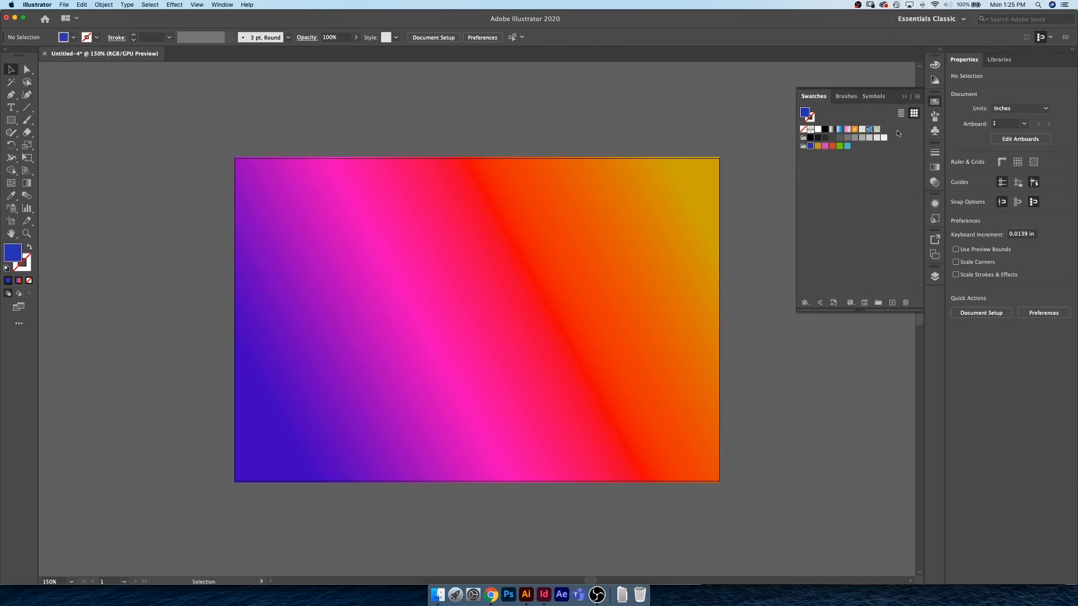
left_click(935, 80)
left_click(913, 77)
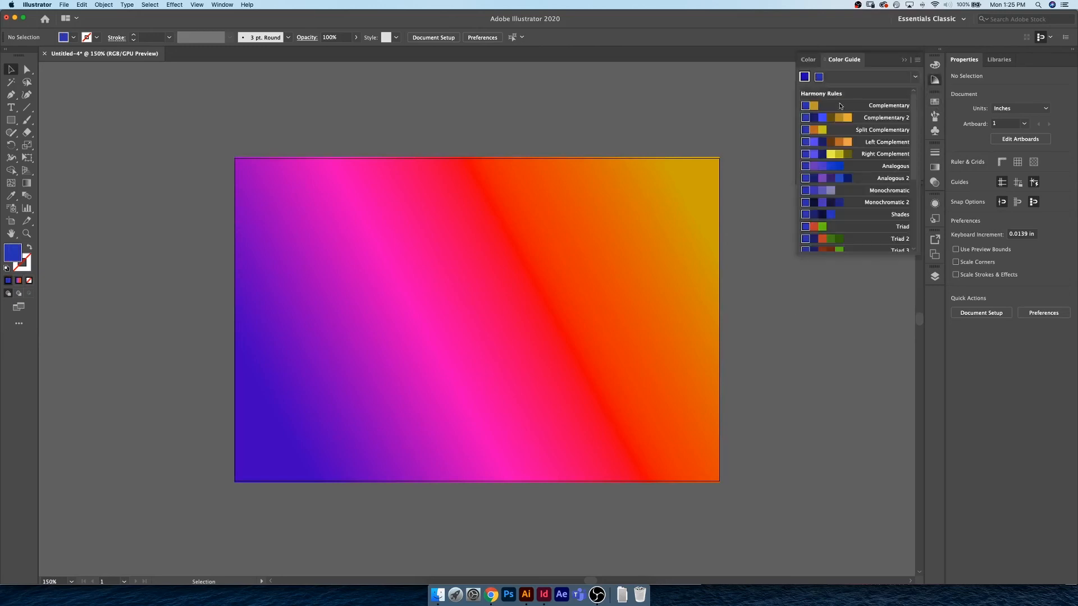
scroll(844, 219, "down", 3)
scroll(847, 224, "up", 3)
scroll(853, 230, "down", 3)
left_click(867, 244)
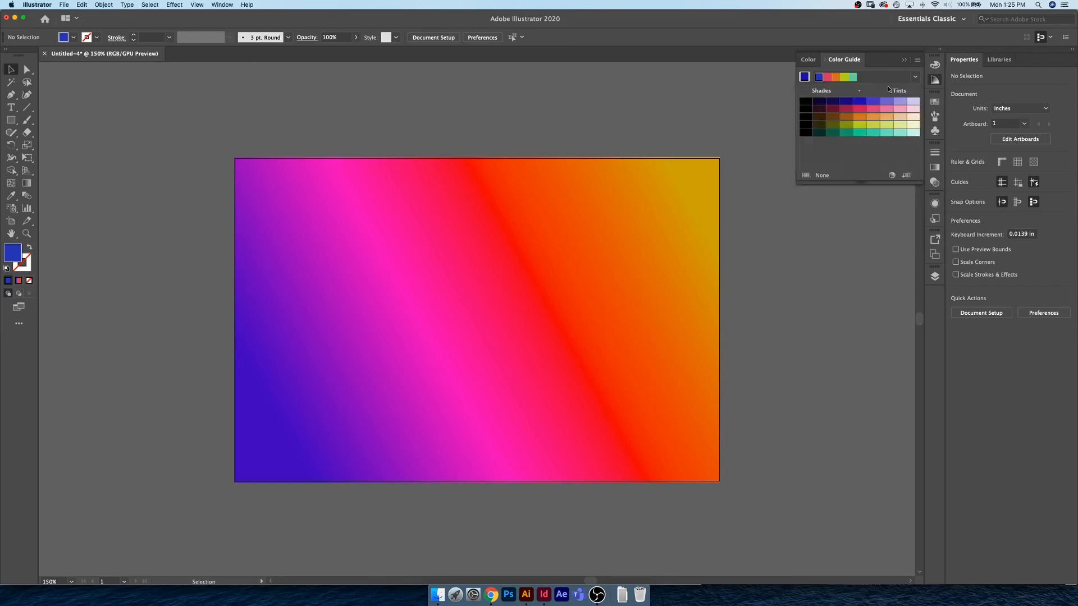
Select the harmony's five base colors, examine the harmony on the Edit Colors color wheel, and cancel without changes
left_click(864, 134, "shift")
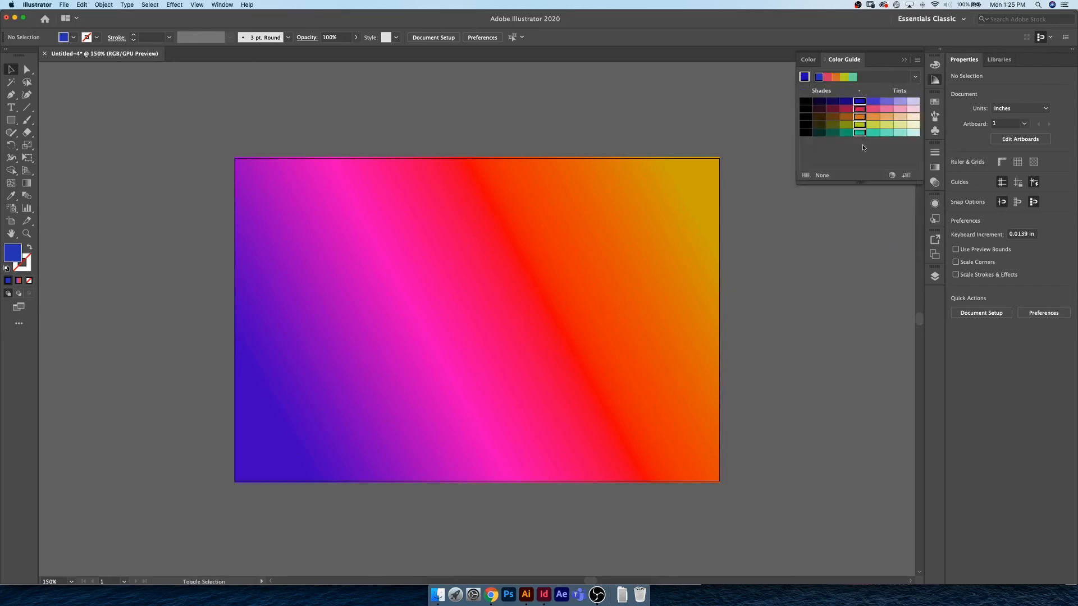
left_click(905, 176)
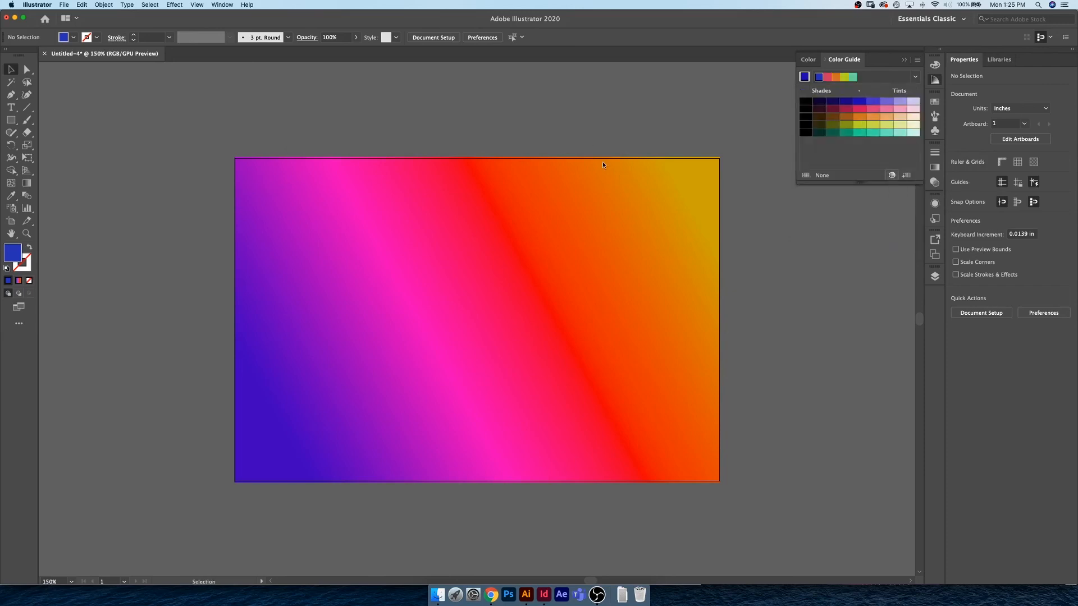
mouse_move(539, 151)
left_mouse_down()
mouse_move(772, 178)
mouse_move(948, 175)
mouse_move(541, 169)
left_mouse_up()
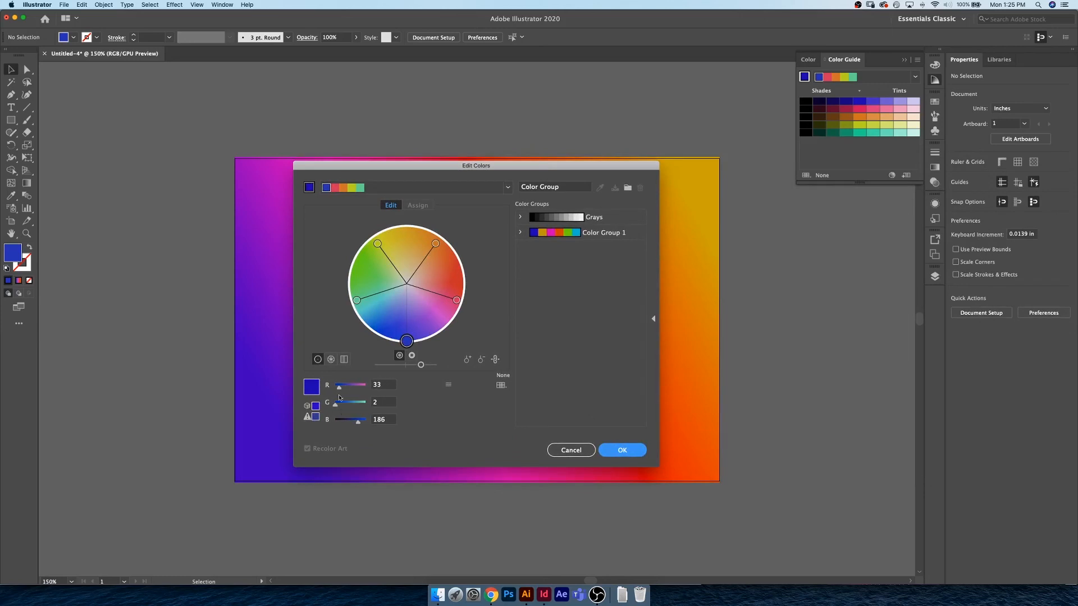
left_click(581, 447)
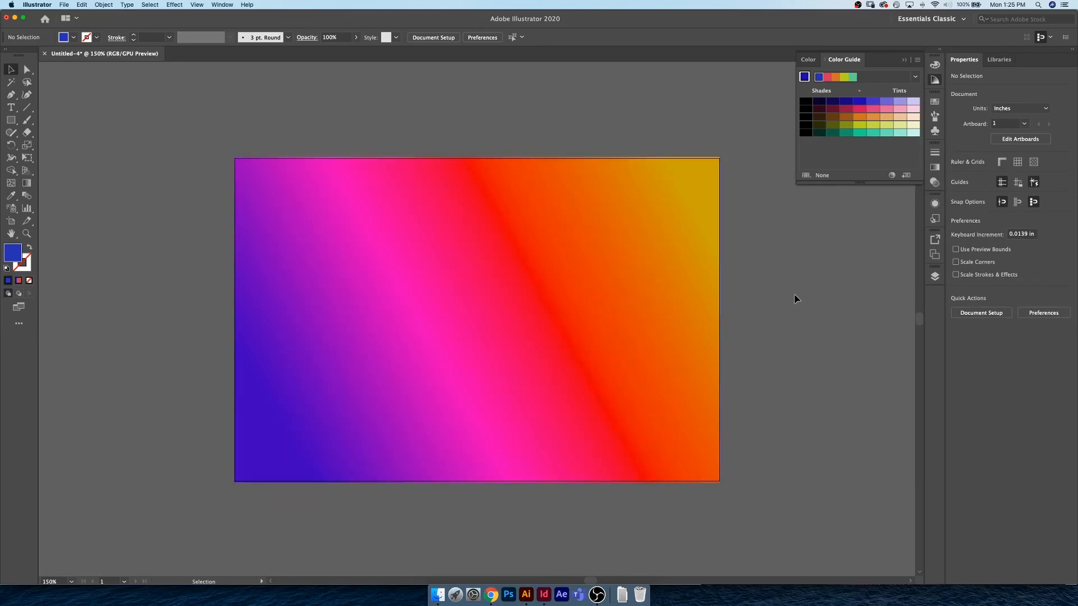
Switch the Color Guide to the Monochromatic harmony rule for the blue base color
left_click(915, 78)
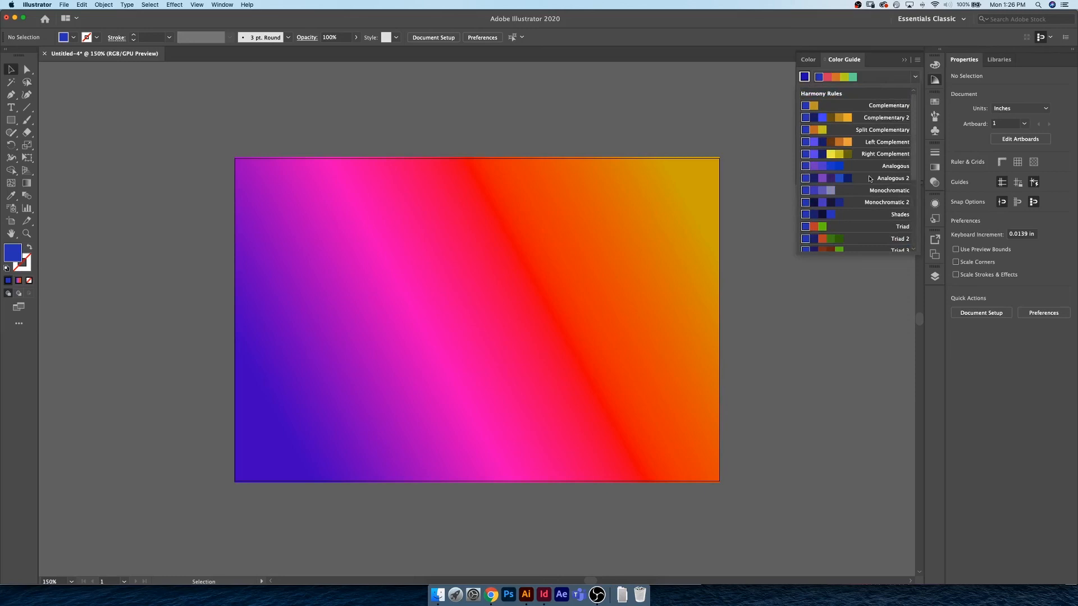
left_click(862, 193)
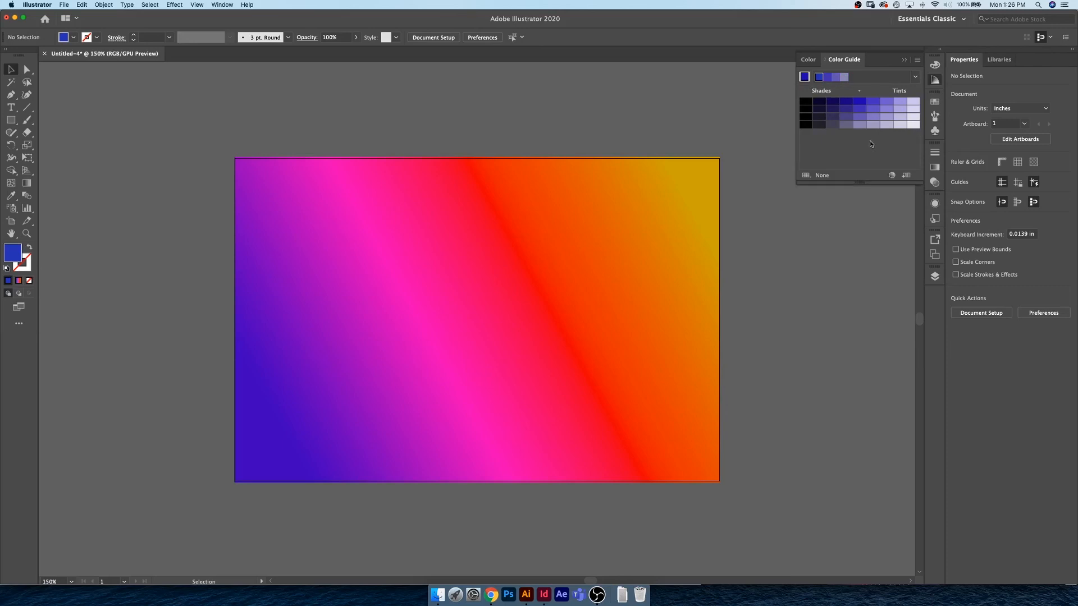
left_click(914, 76)
left_click(890, 94)
Try selecting the base-color column and a three-column block of the monochromatic variations, and clear the selection
left_click(862, 102)
left_click(863, 125, "shift")
left_click(862, 103)
left_click(886, 125, "shift")
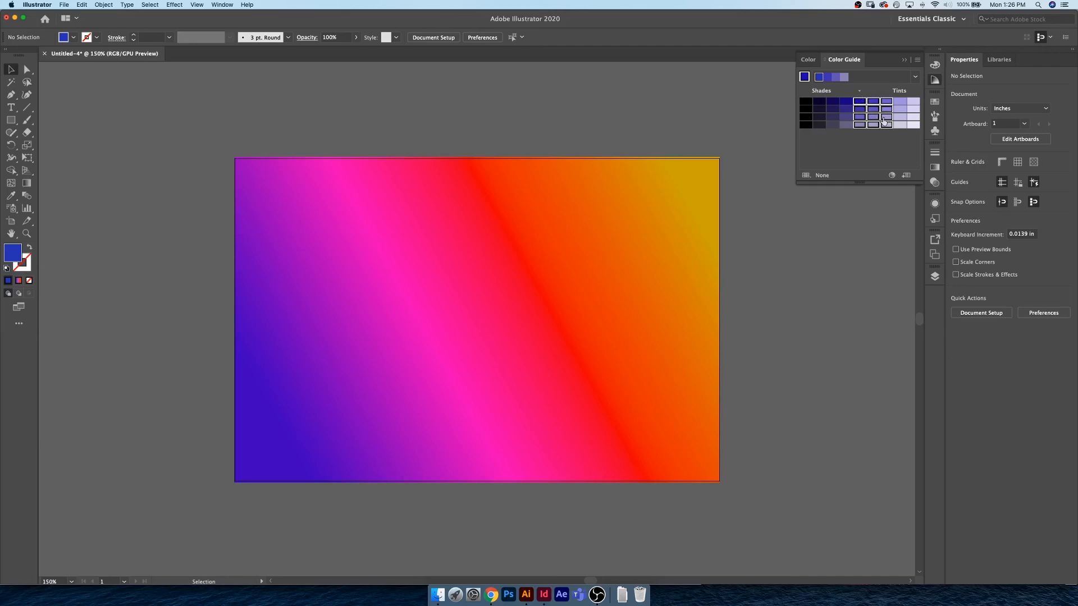
left_click(885, 140)
Save the four-column block from base color to light tints as a swatch group, omitting its third column and its second column's top and bottom colors
left_click(859, 102)
left_click(900, 126, "shift")
left_click(875, 103)
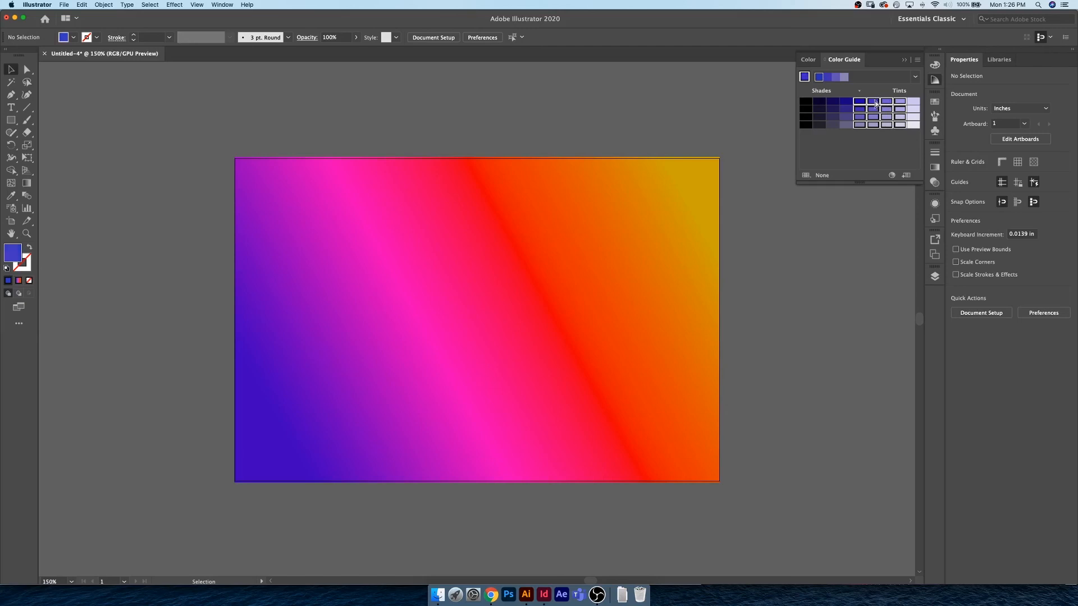
left_click(874, 124, "super")
left_click(886, 102, "super")
left_click(886, 109, "super")
left_click(887, 117, "super")
left_click(887, 127, "super")
left_click(873, 109, "super")
left_click(874, 117, "super")
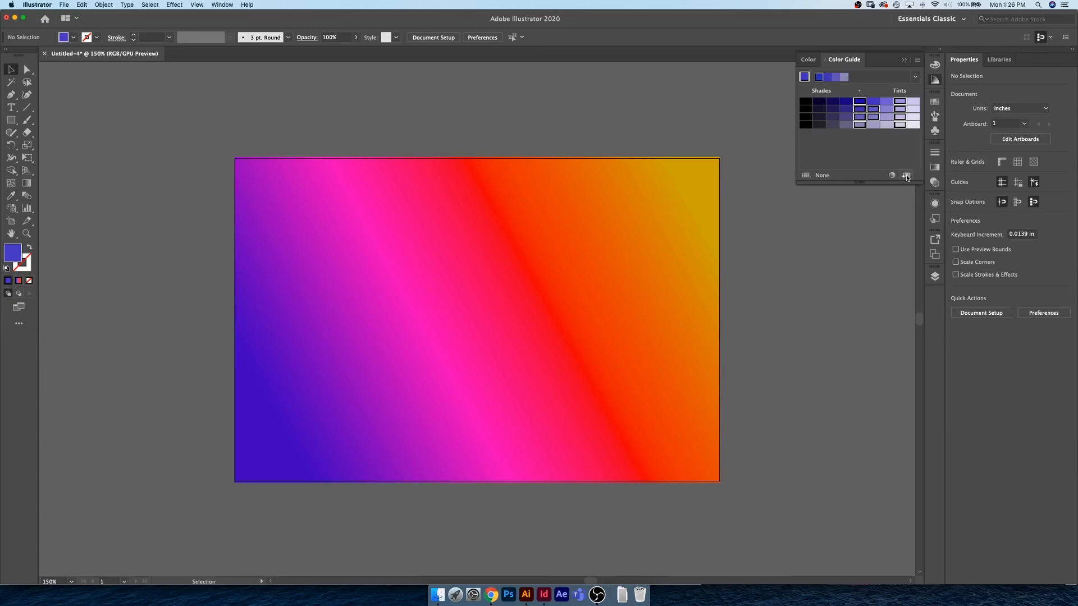
left_click(907, 176)
left_click(933, 102)
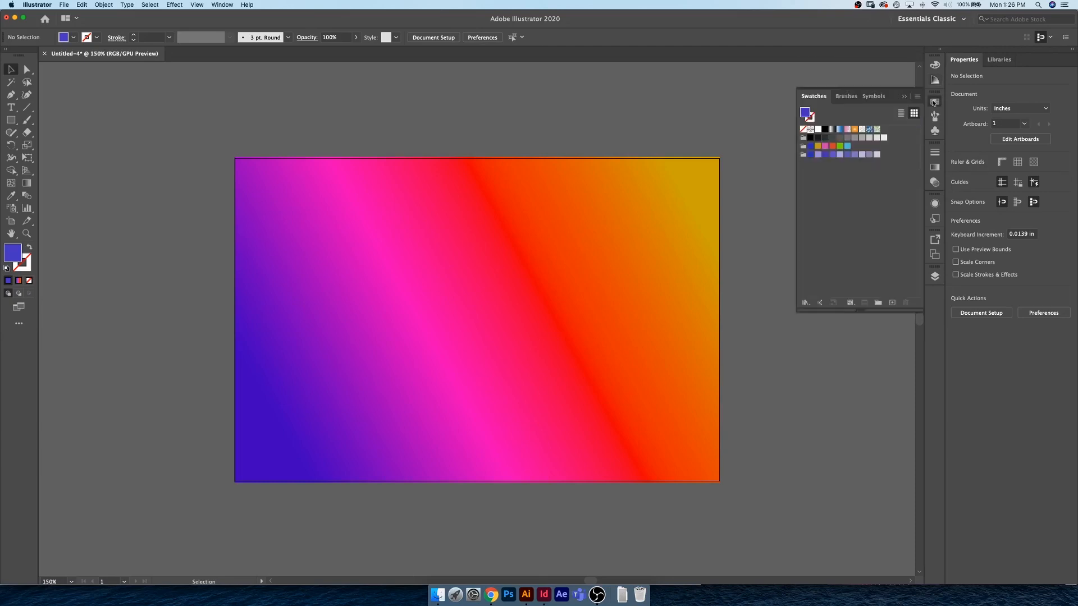